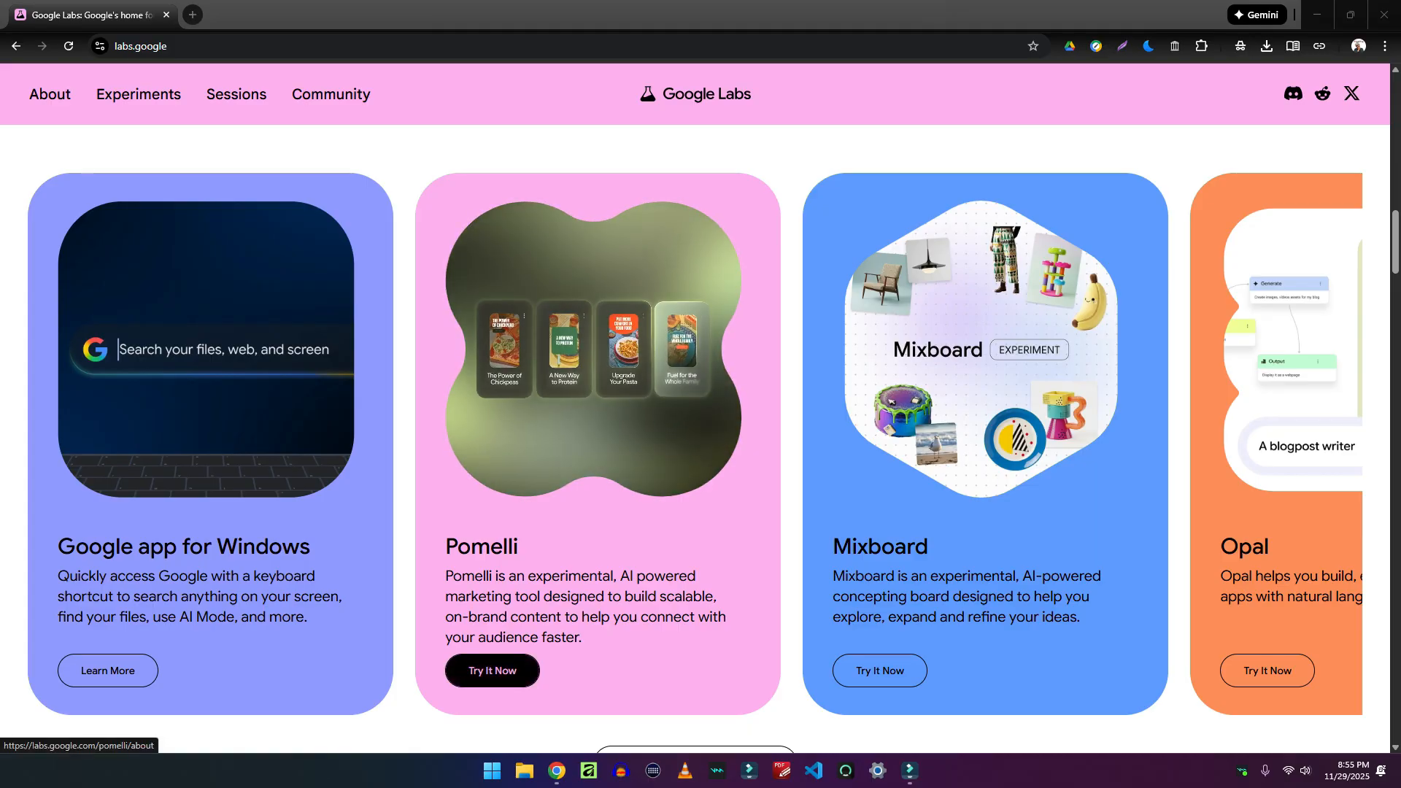
Launch the Pomelli experiment from Google Labs and start its three-step welcome setup
{"action": "left_click", "coordinate": [493, 670]}
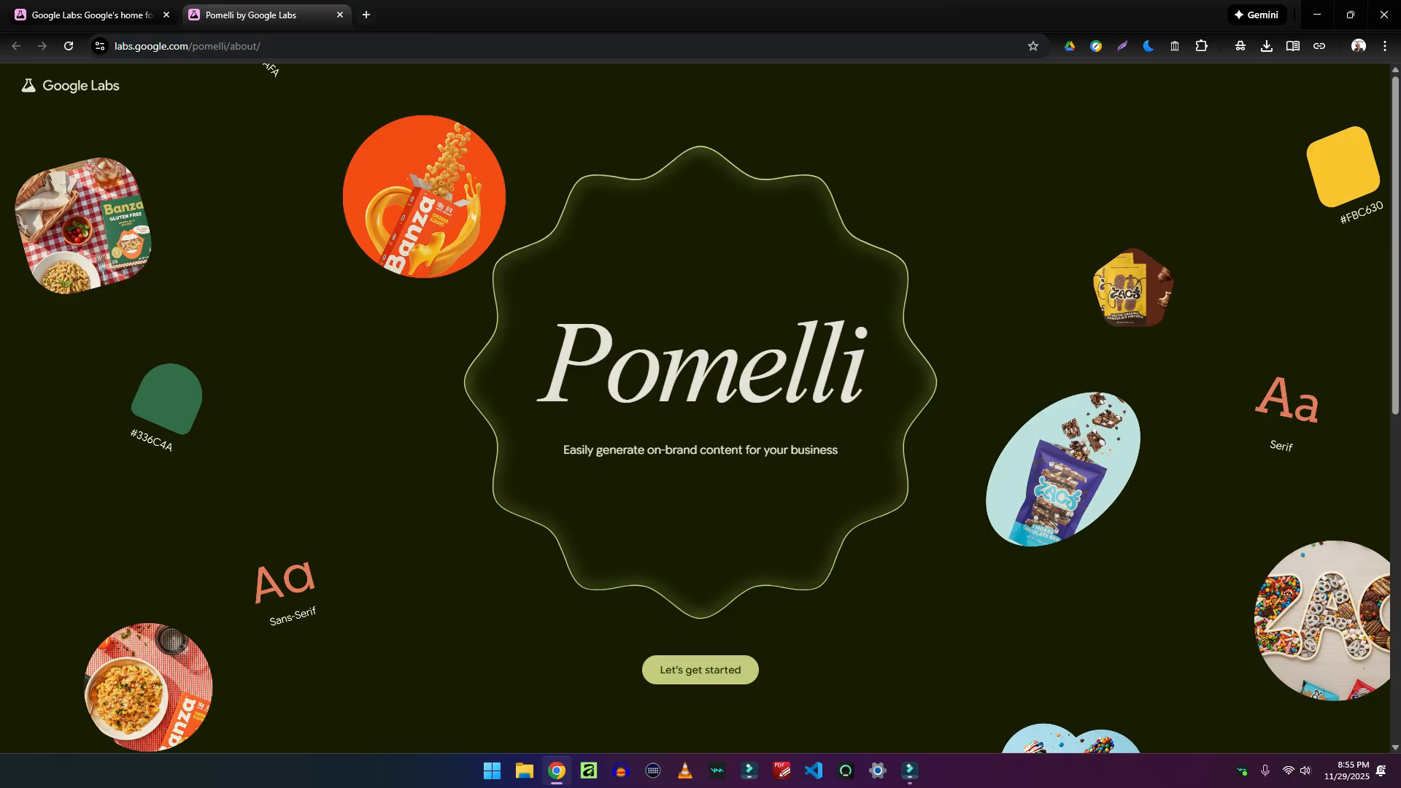
{"action": "scroll", "coordinate": [700, 409], "scroll_direction": "down", "scroll_amount": 9}
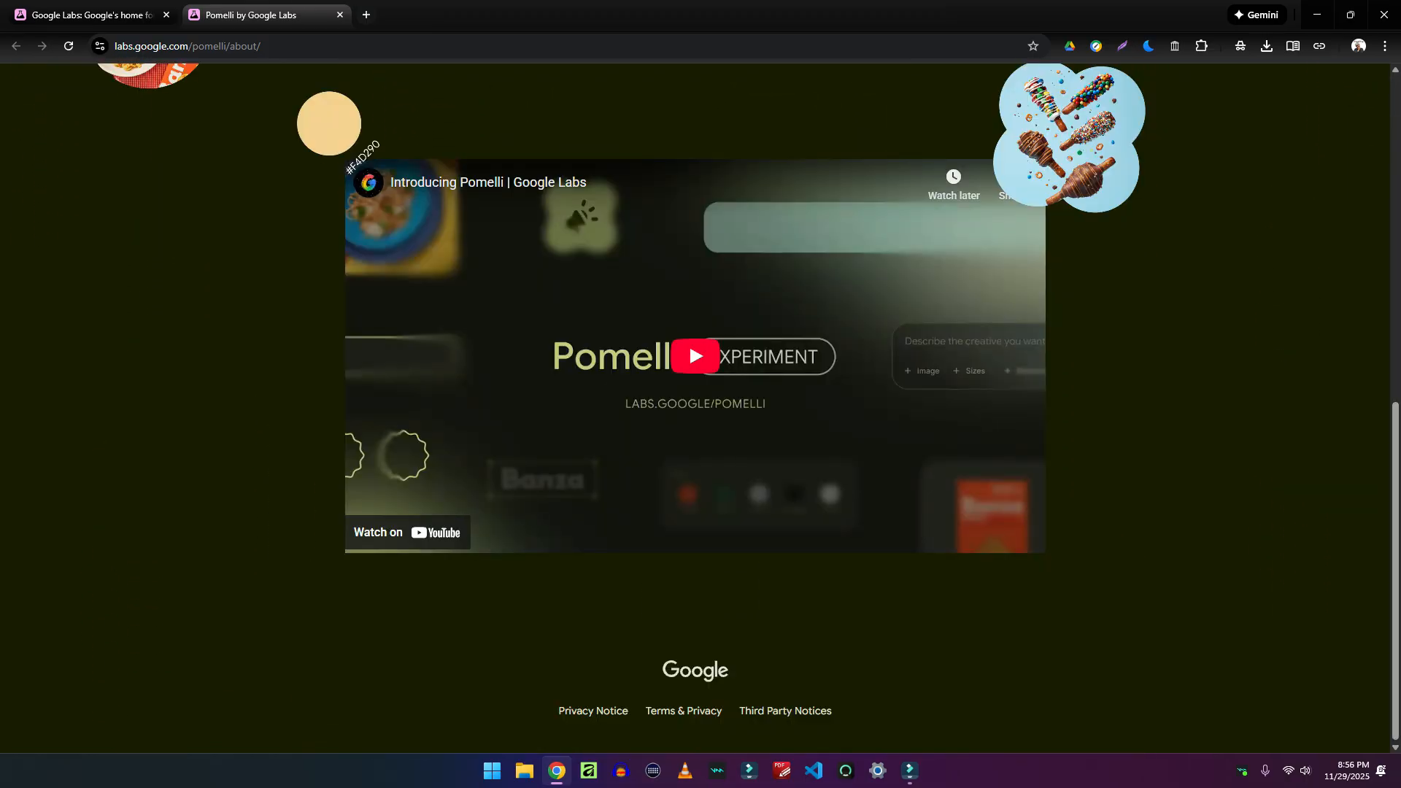
{"action": "scroll", "coordinate": [701, 408], "scroll_direction": "up", "scroll_amount": 10}
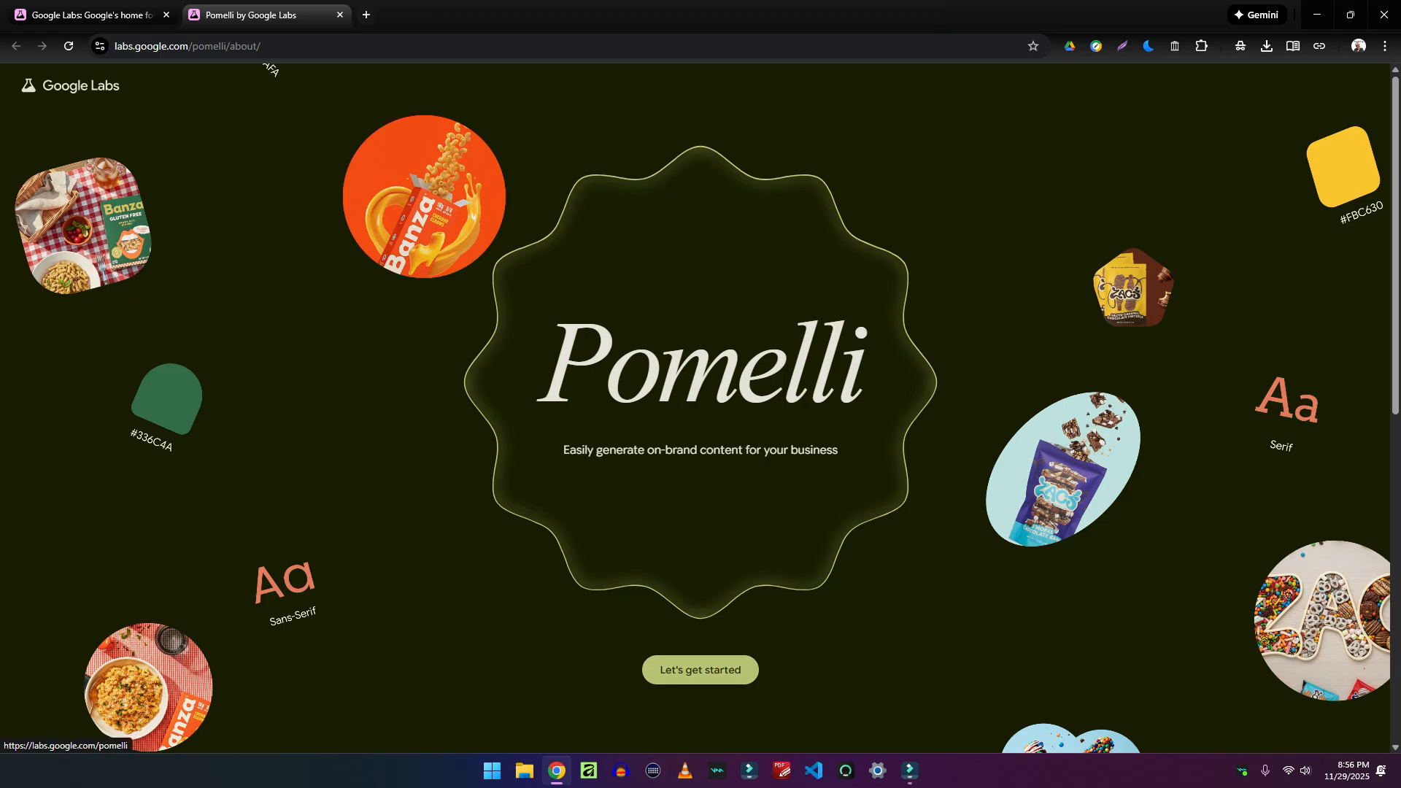
{"action": "left_click", "coordinate": [701, 670]}
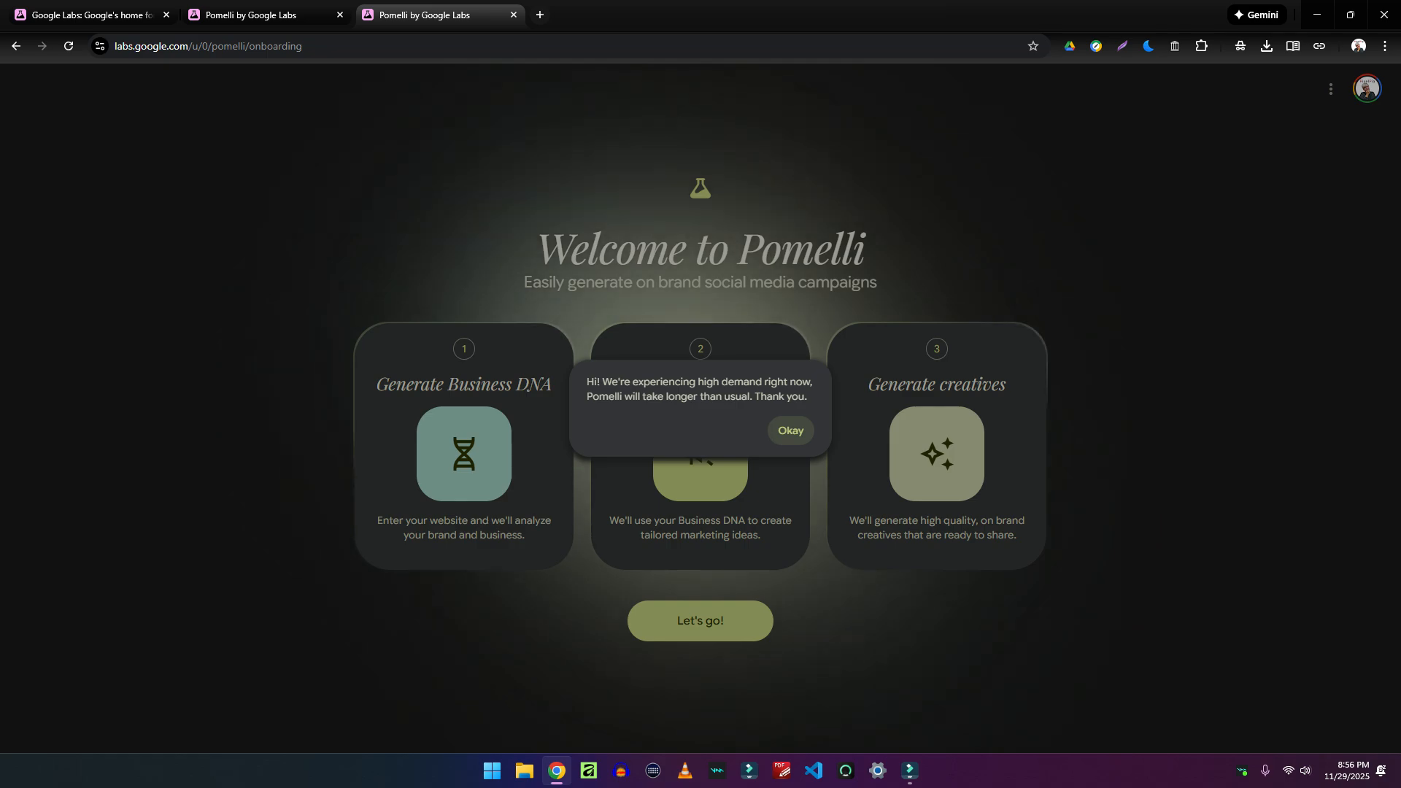
Dismiss the high-demand notice and continue to the website entry step
{"action": "left_click", "coordinate": [791, 431]}
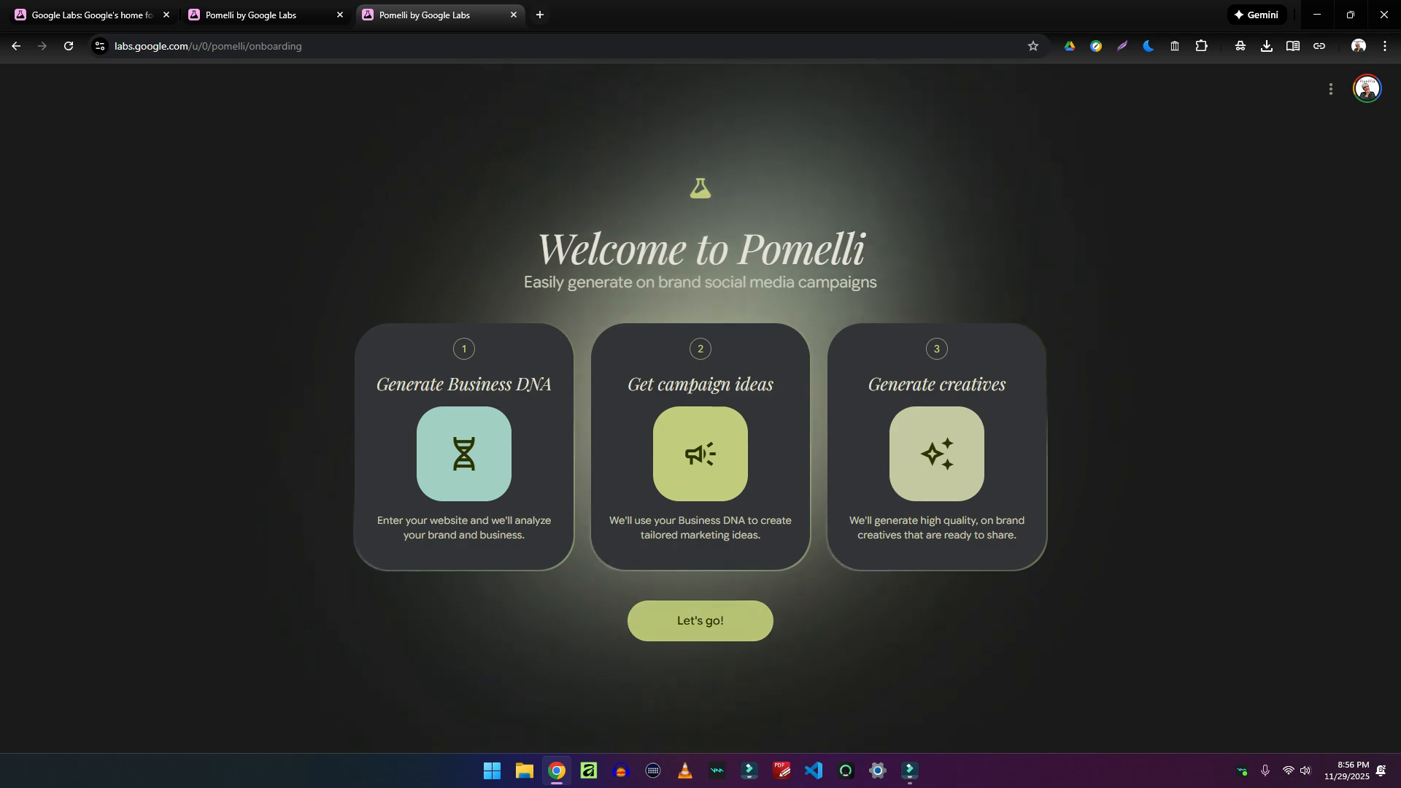
{"action": "left_click", "coordinate": [701, 621]}
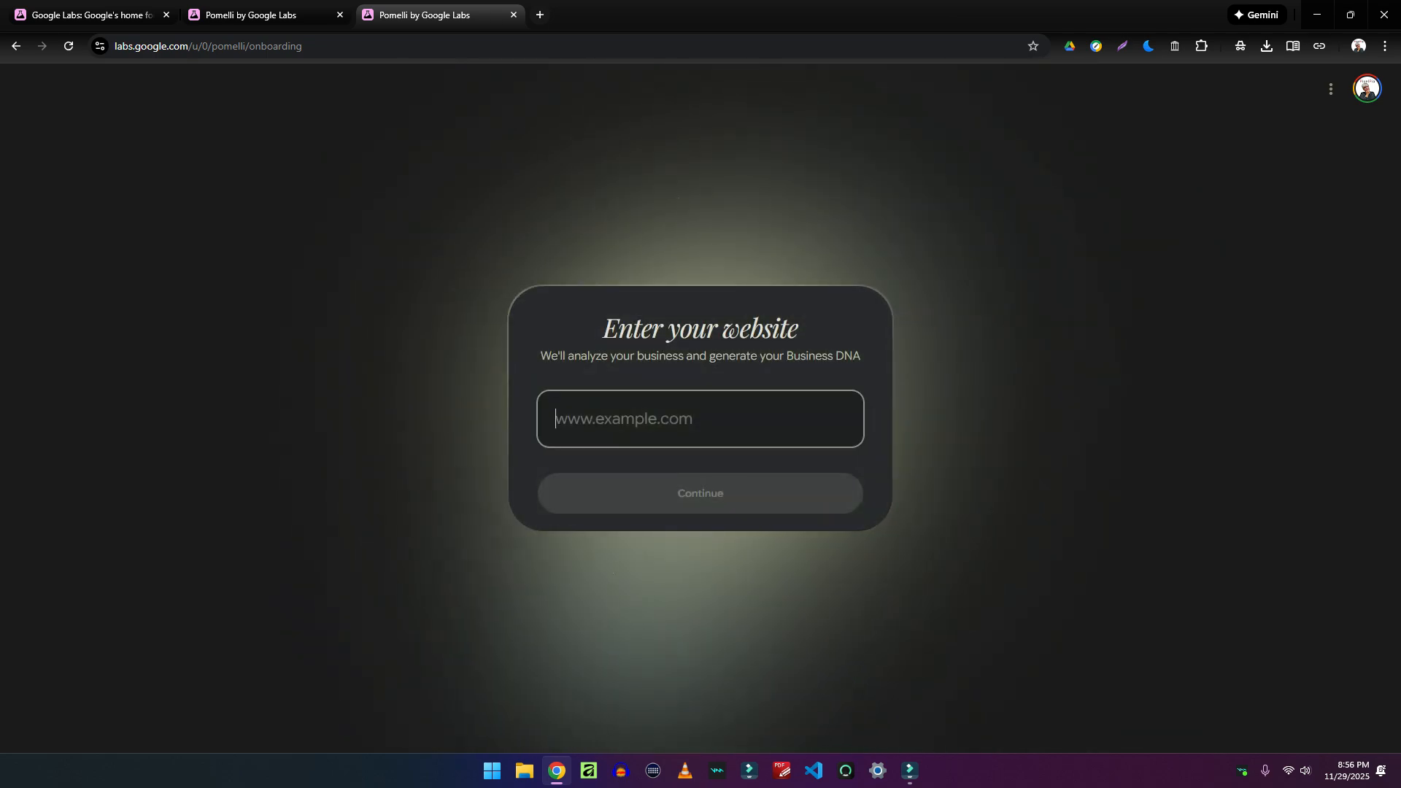
Submit pixelpia.com to generate the PixelPia's Perspective Business DNA
{"action": "type", "text": "pixelpia"}
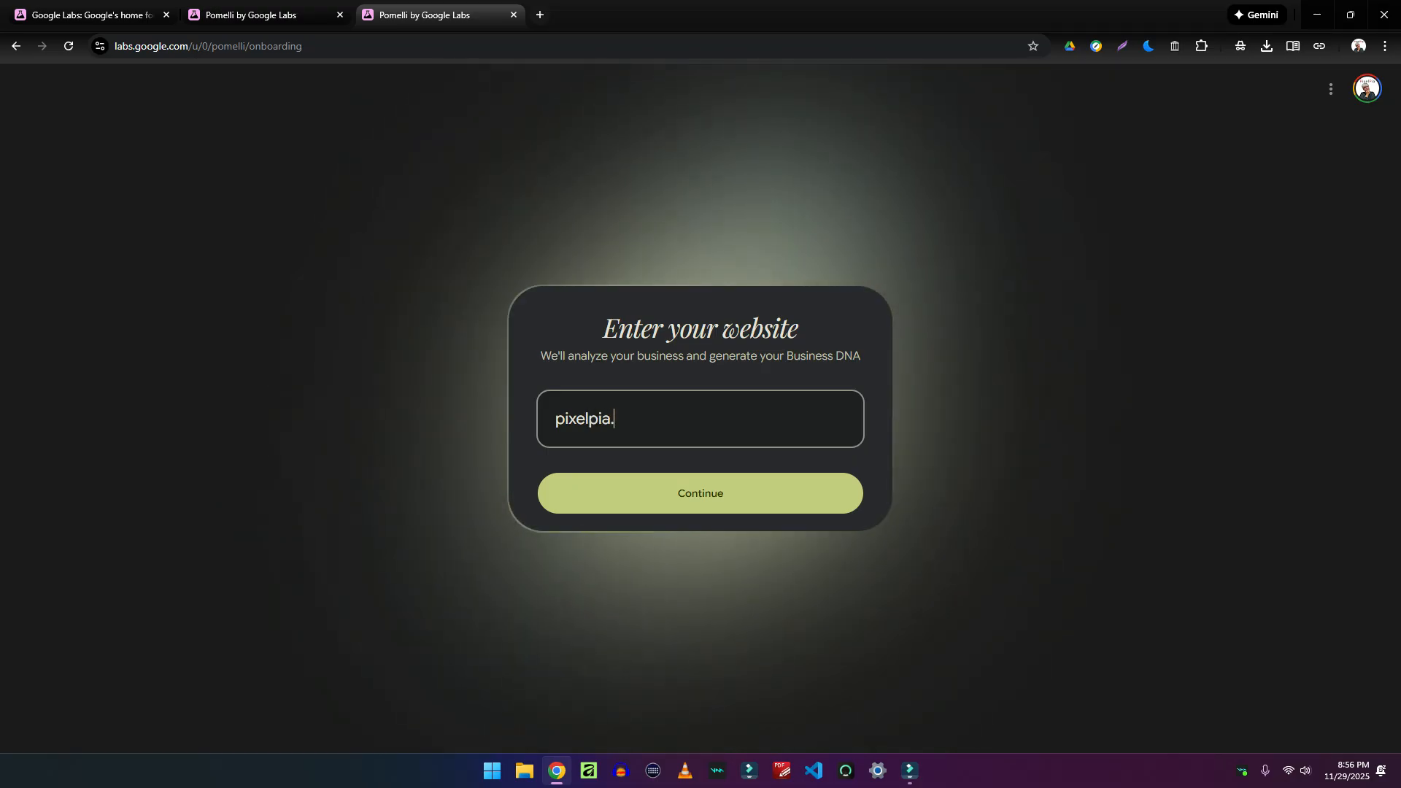
{"action": "type", "text": ".com"}
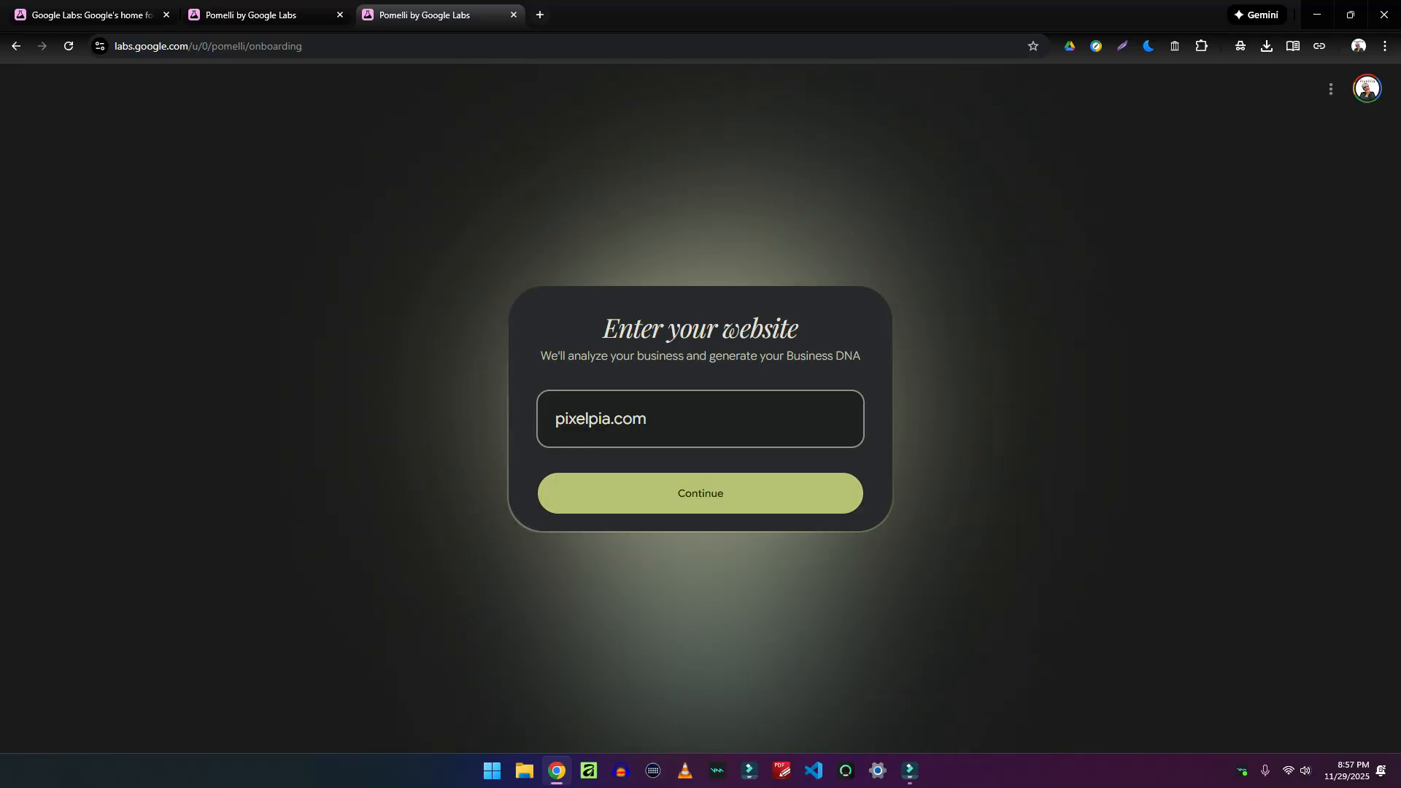
{"action": "key", "text": "Return"}
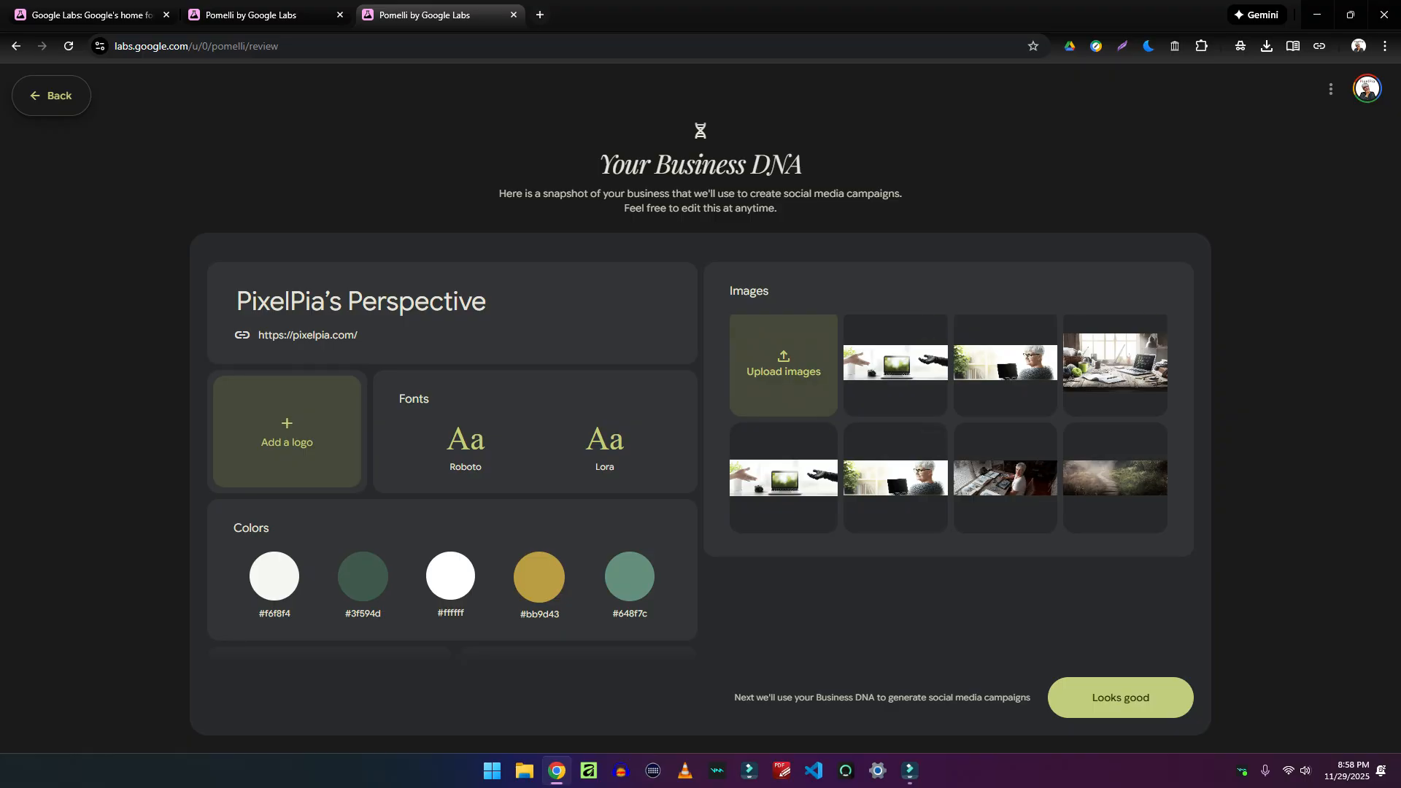
{"action": "scroll", "coordinate": [657, 408], "scroll_direction": "down", "scroll_amount": 5}
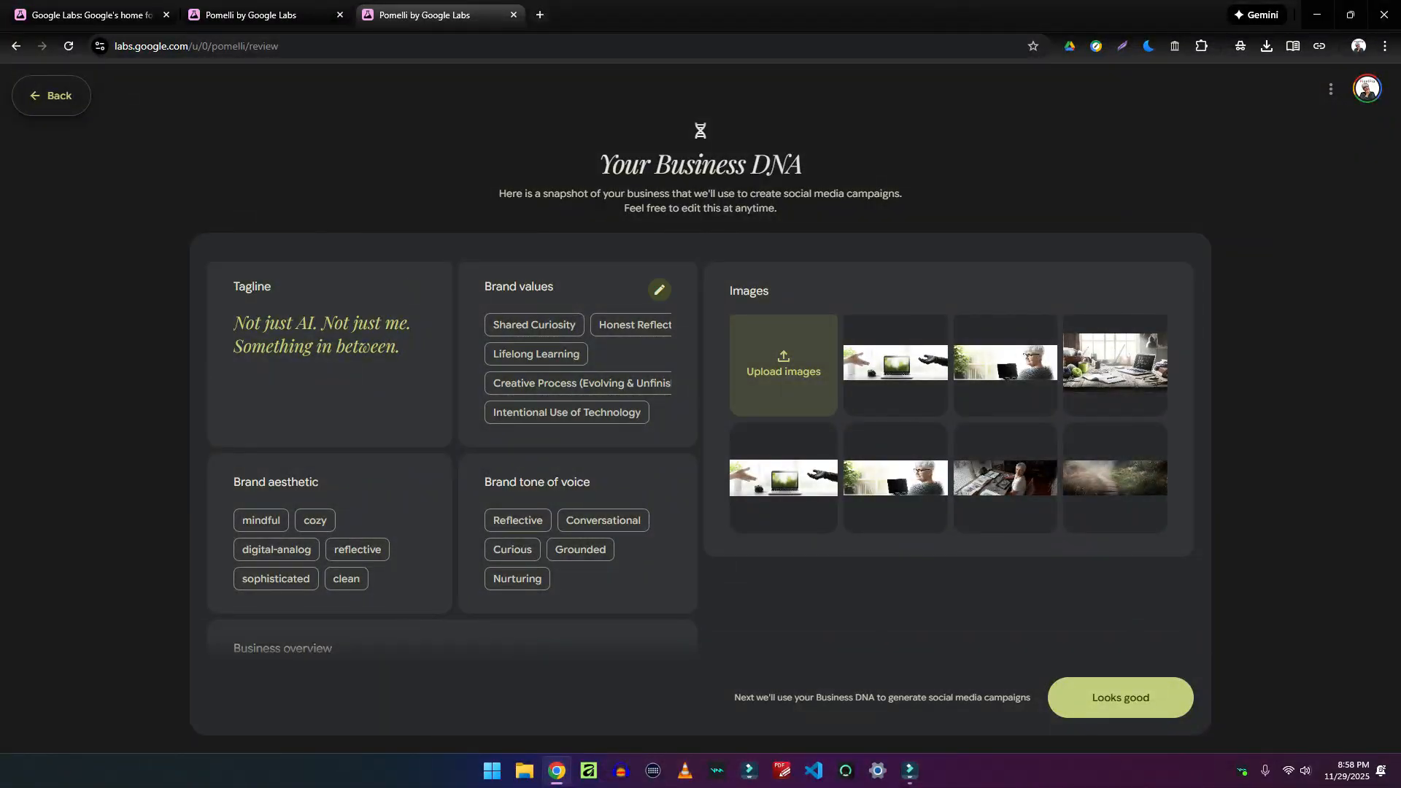
{"action": "left_click", "coordinate": [658, 290]}
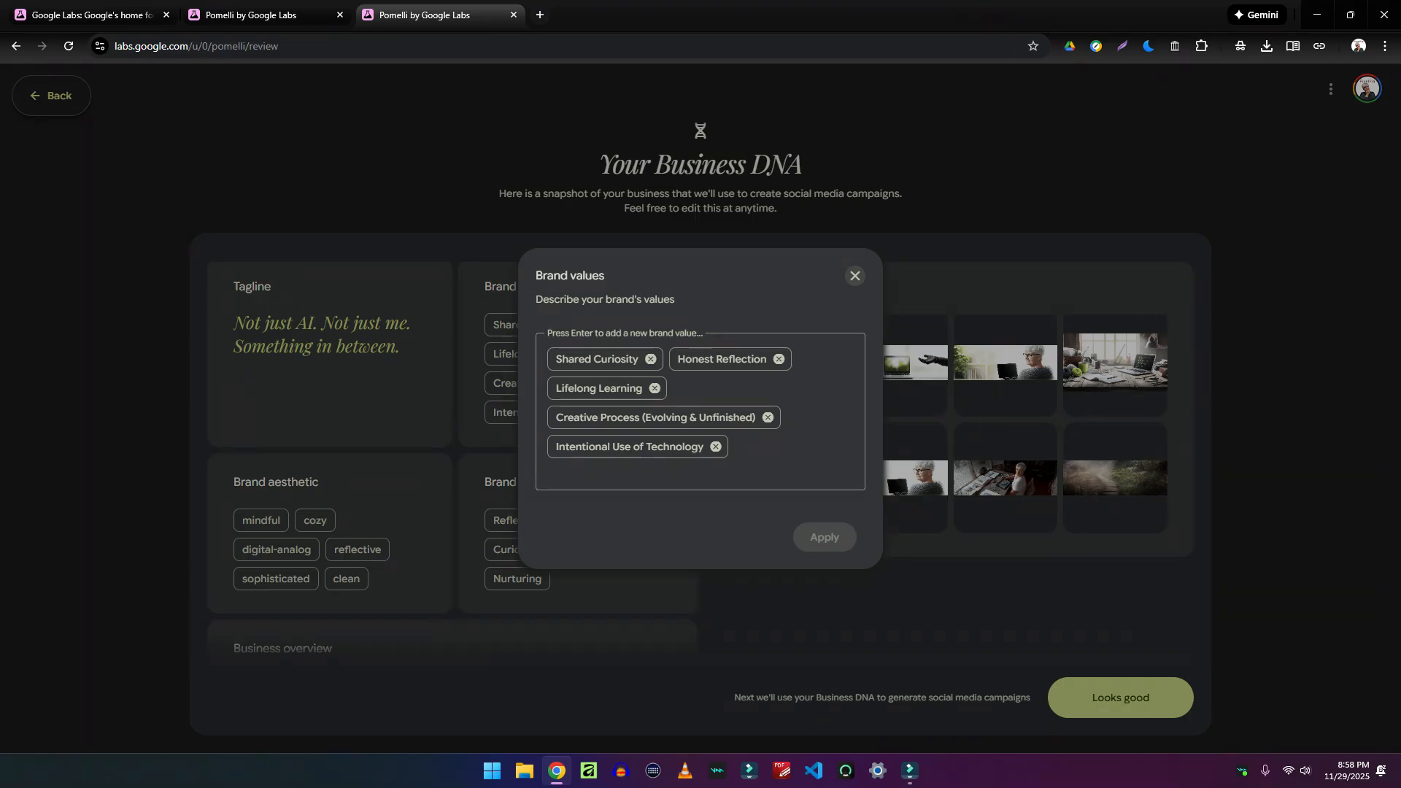
{"action": "left_click", "coordinate": [854, 275]}
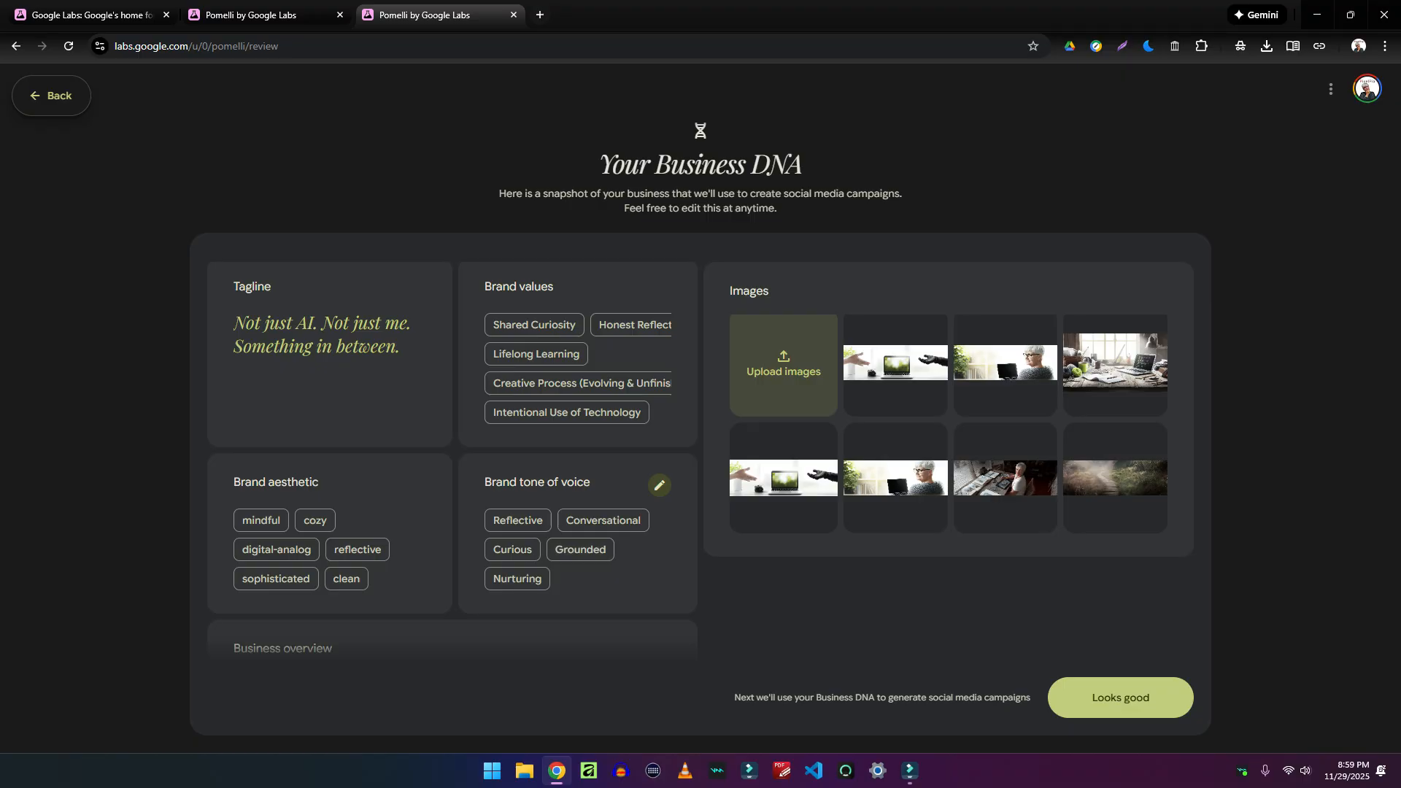
{"action": "scroll", "coordinate": [657, 503], "scroll_direction": "down", "scroll_amount": 3}
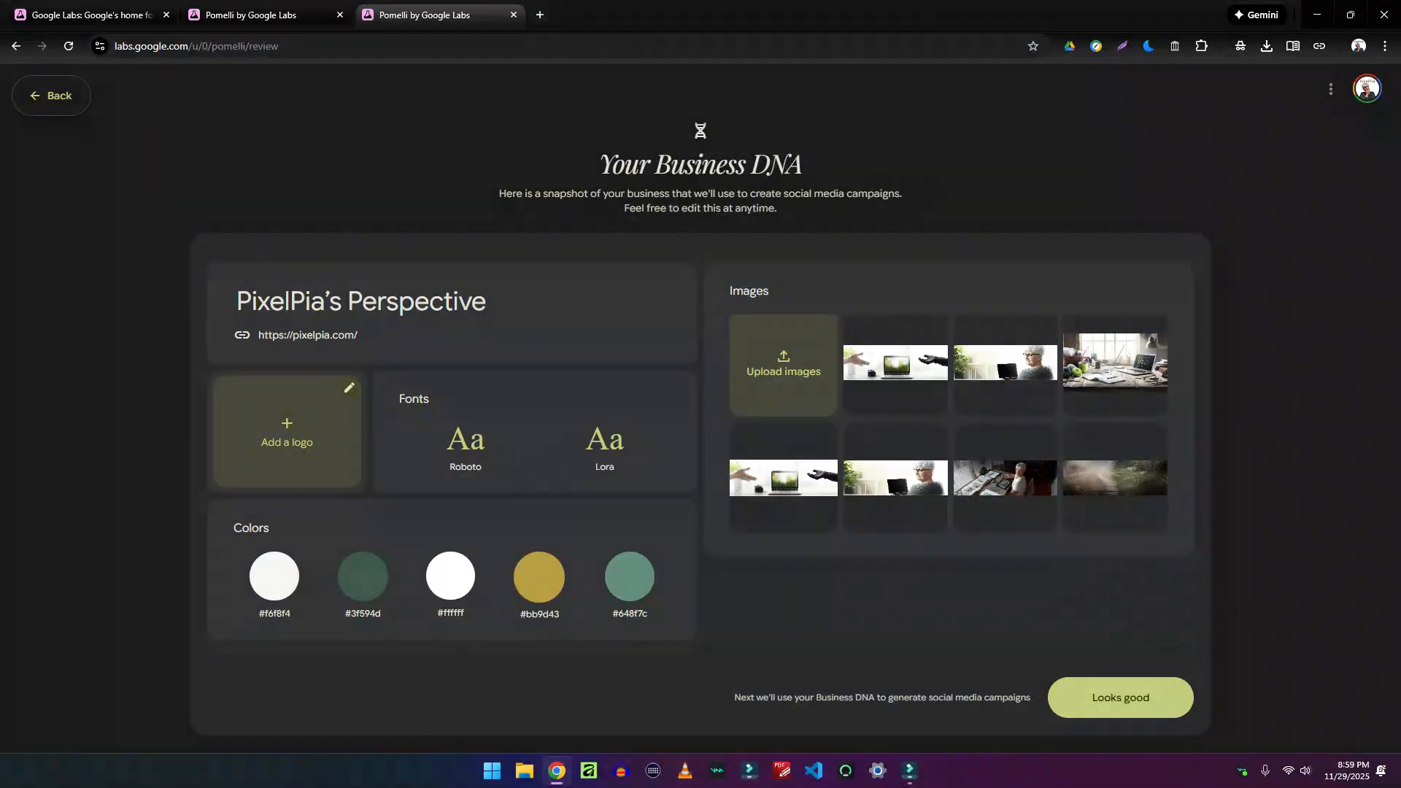
Upload the logo portrait image from G:\pixelpia.com into the Business DNA images
{"action": "left_click", "coordinate": [286, 432]}
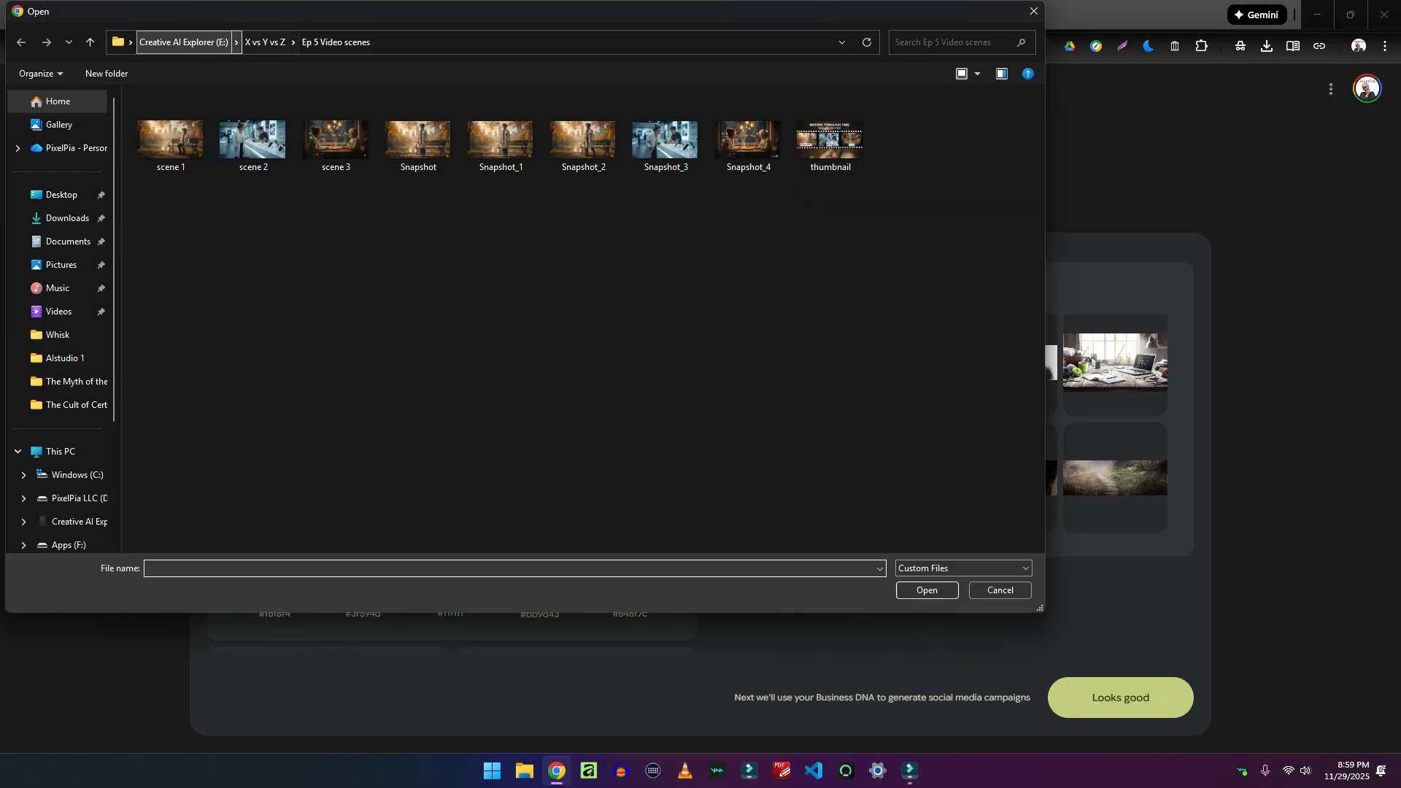
{"action": "left_click", "coordinate": [184, 42]}
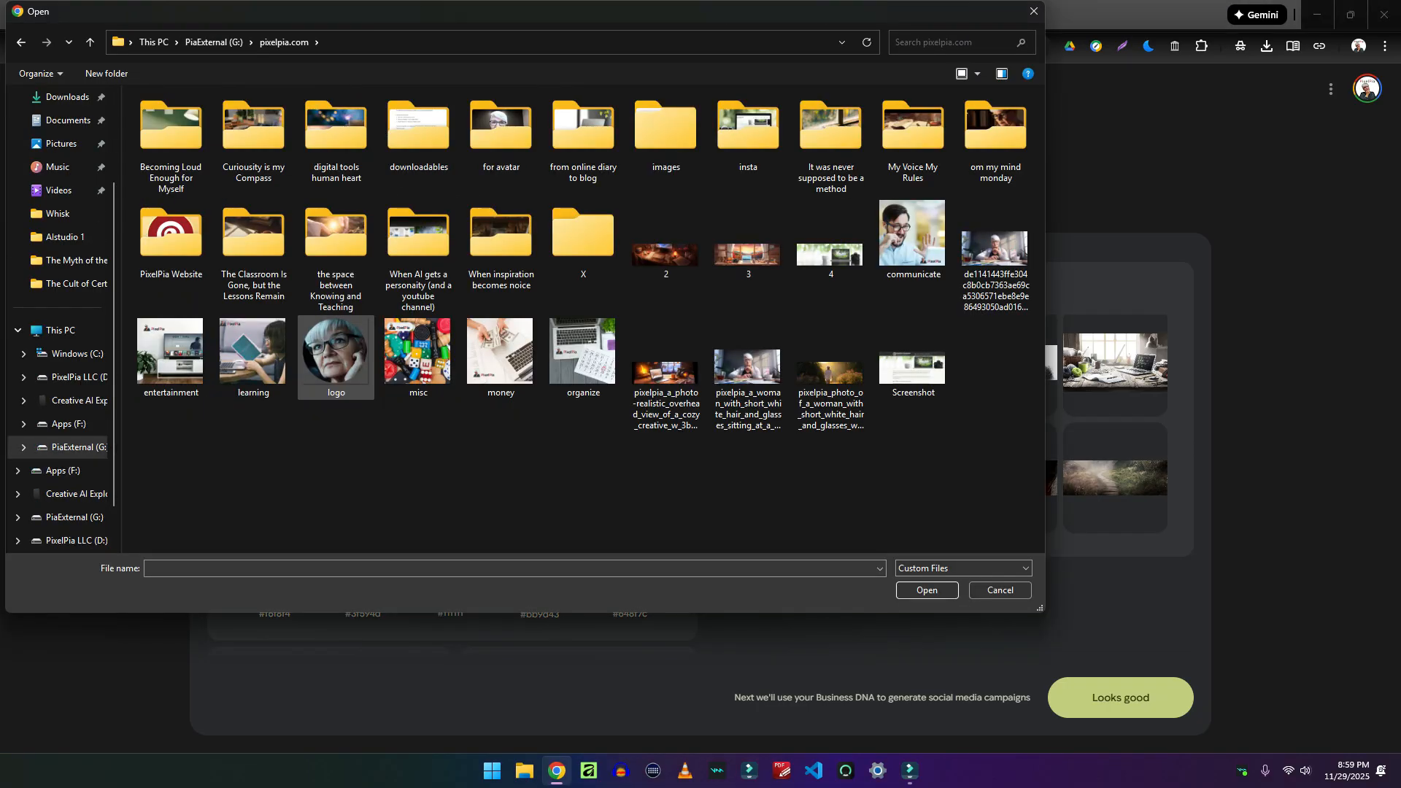
{"action": "double_click", "coordinate": [336, 354]}
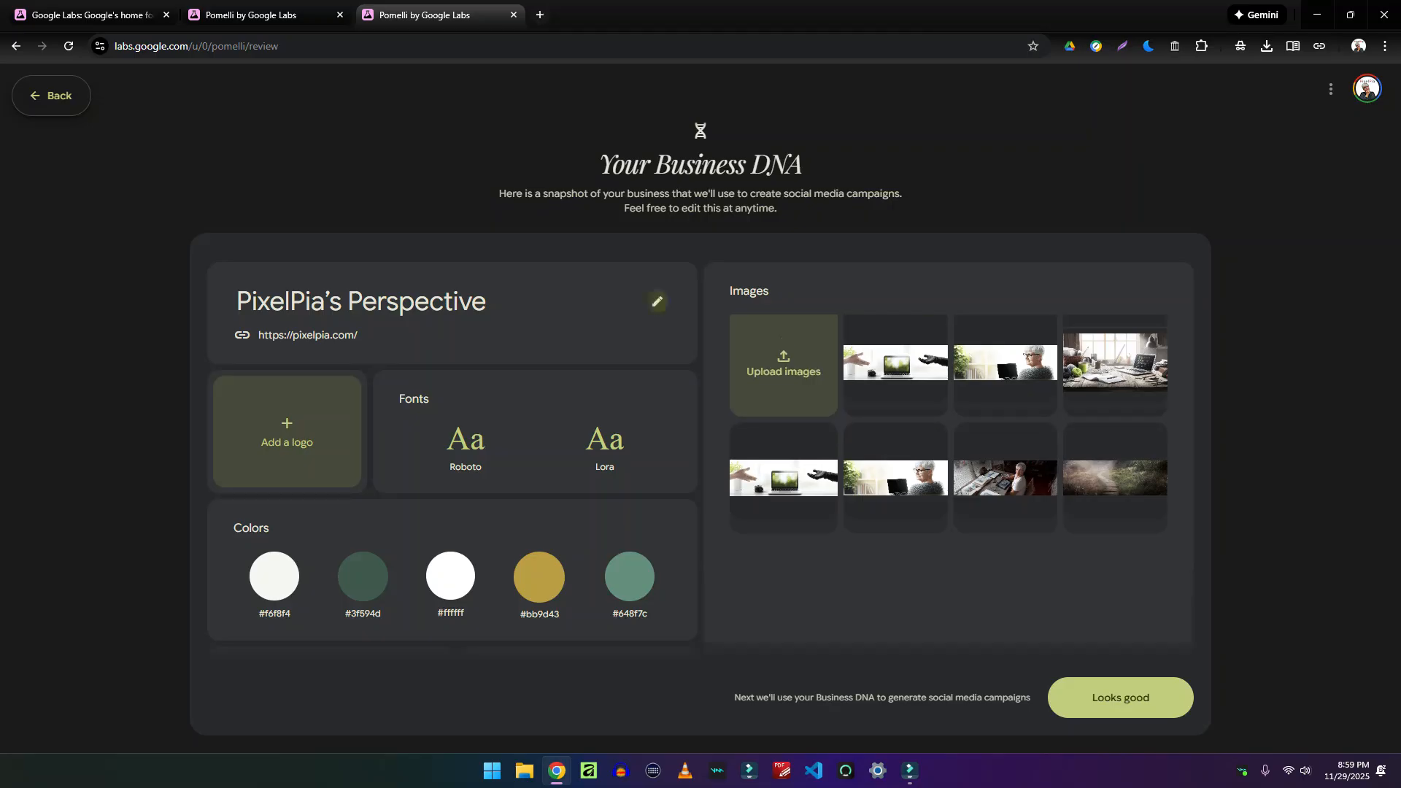
Set the uploaded portrait as the PixelPia brand logo
{"action": "left_click", "coordinate": [287, 432]}
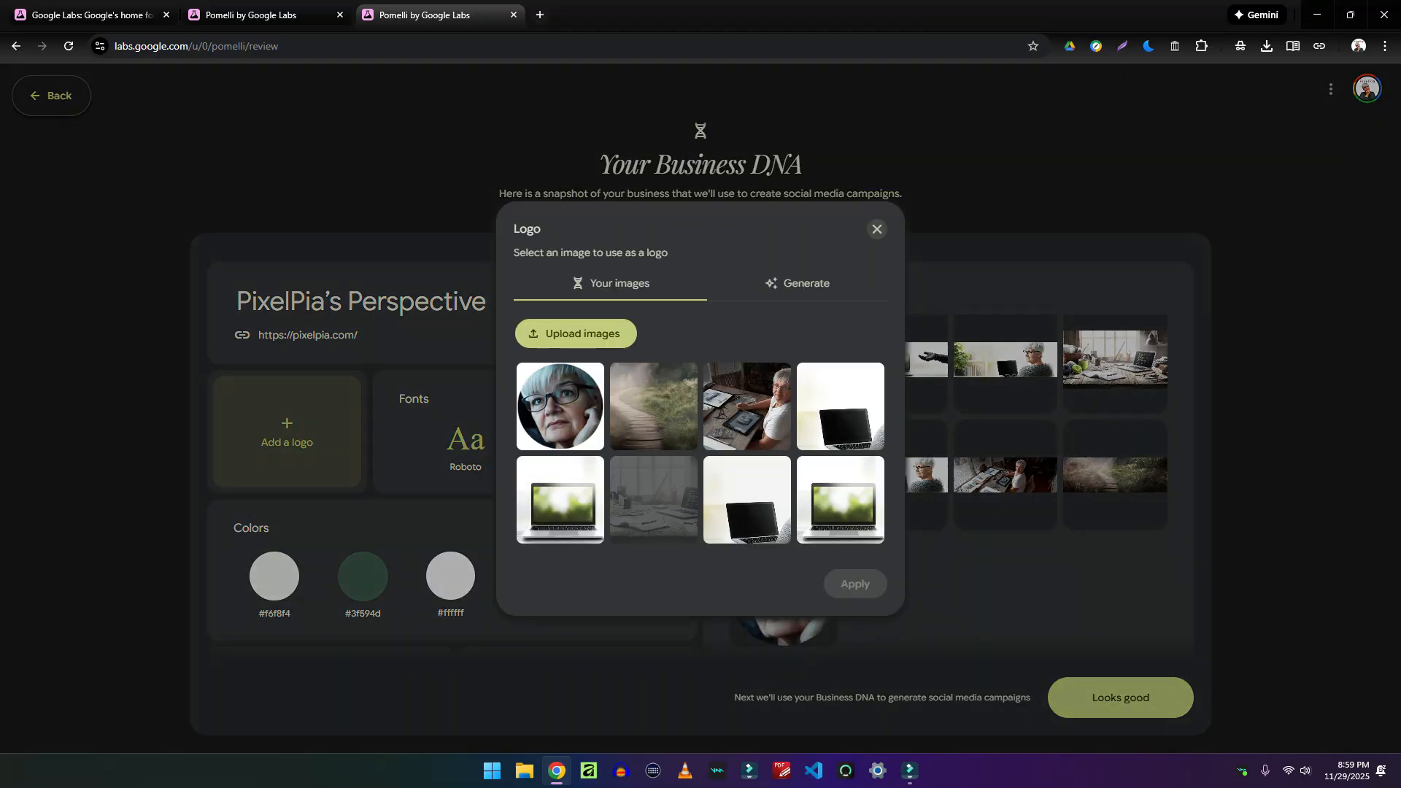
{"action": "left_click", "coordinate": [561, 406]}
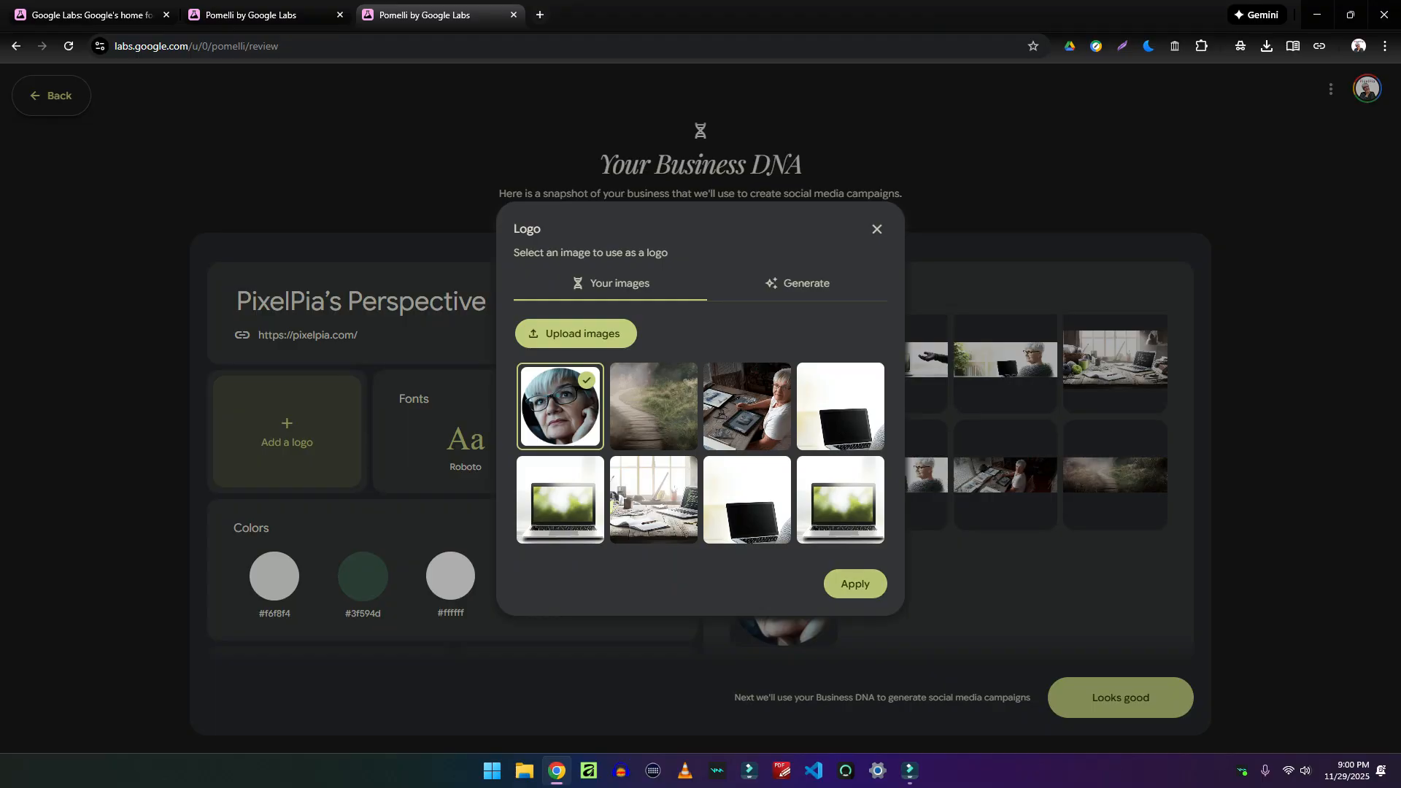
{"action": "left_click", "coordinate": [855, 584]}
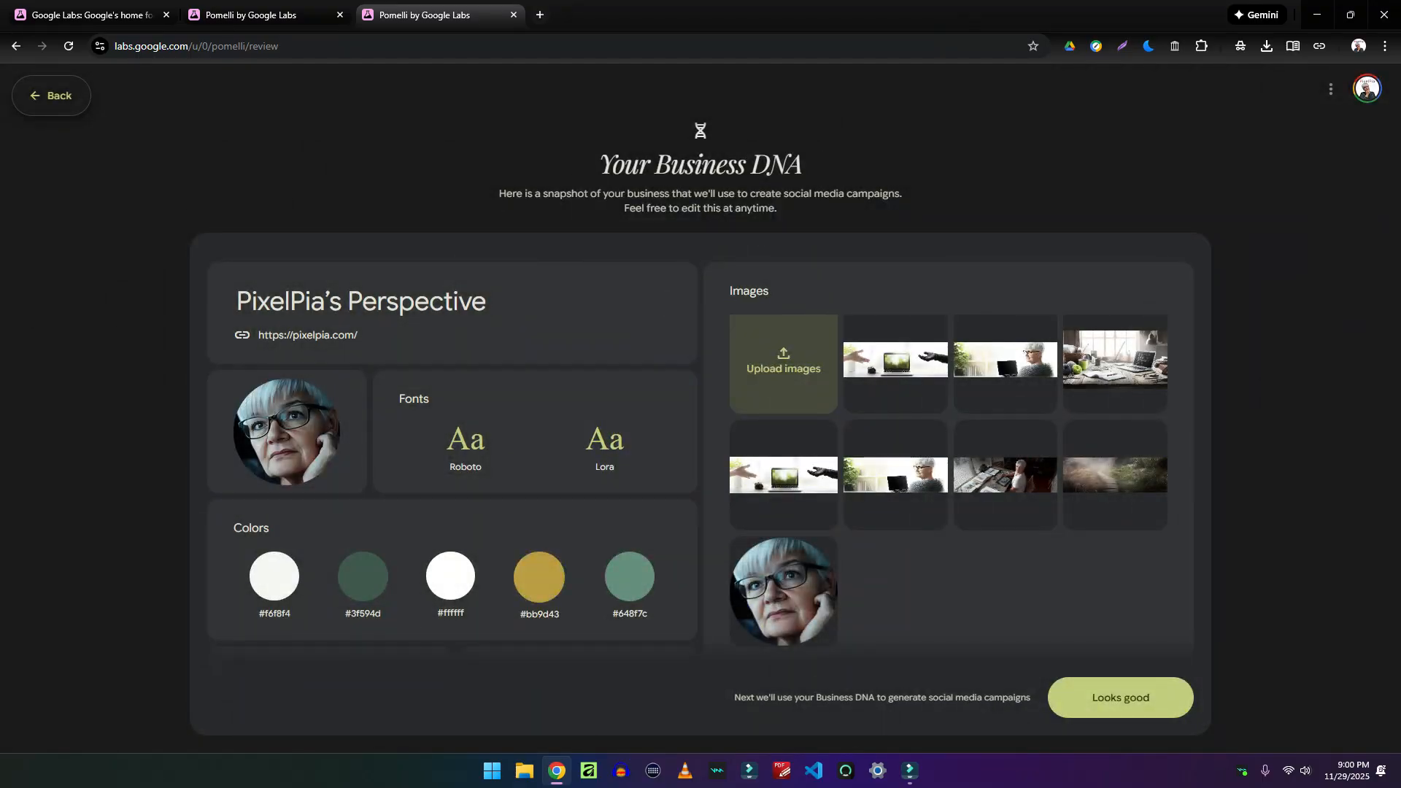
Review the Business overview and approve the PixelPia Business DNA with Looks good
{"action": "scroll", "coordinate": [620, 437], "scroll_direction": "down", "scroll_amount": 5}
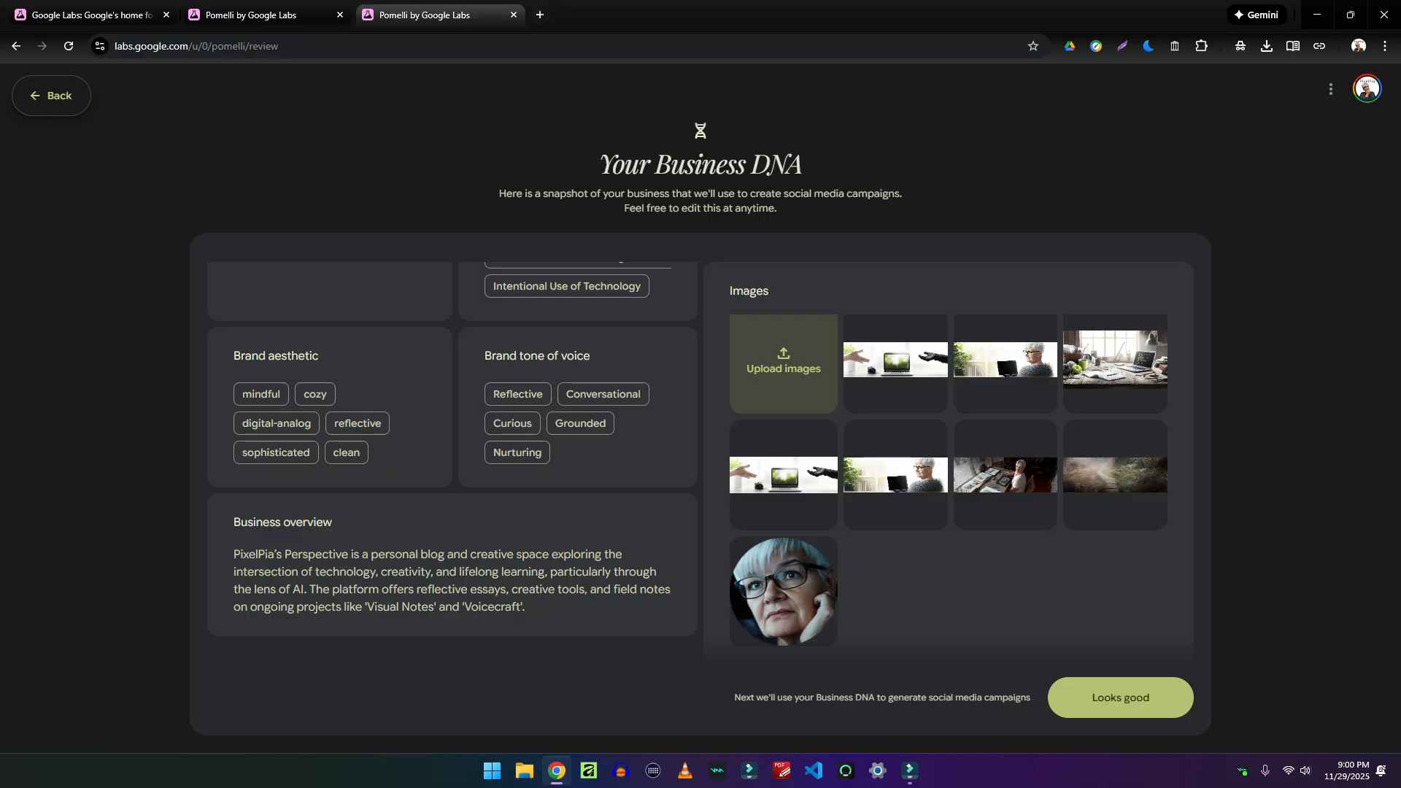
{"action": "left_click", "coordinate": [1121, 697]}
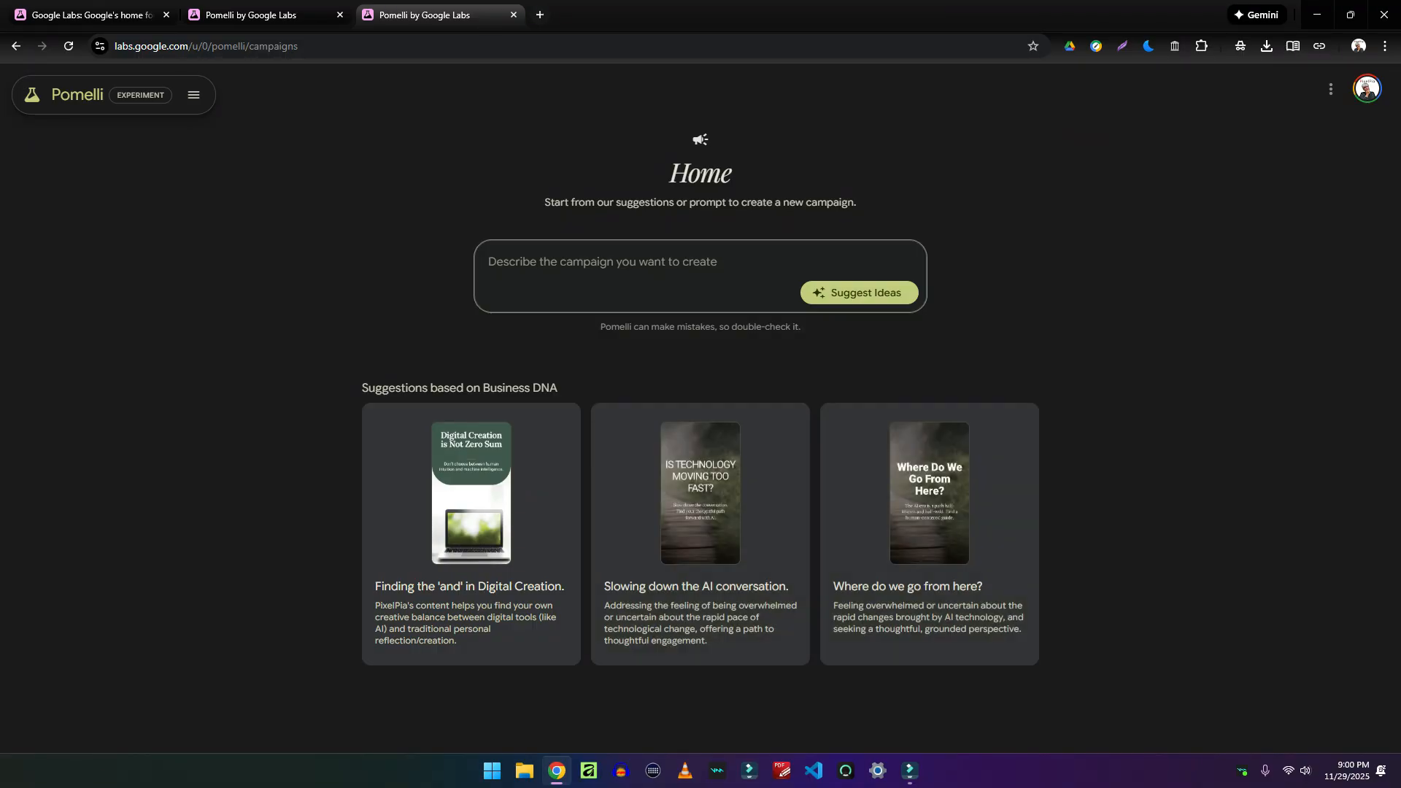
Open the Digital Creation suggestion and its 'Digital Creation is Not Zero Sum' creative in the editor
{"action": "left_click", "coordinate": [470, 533]}
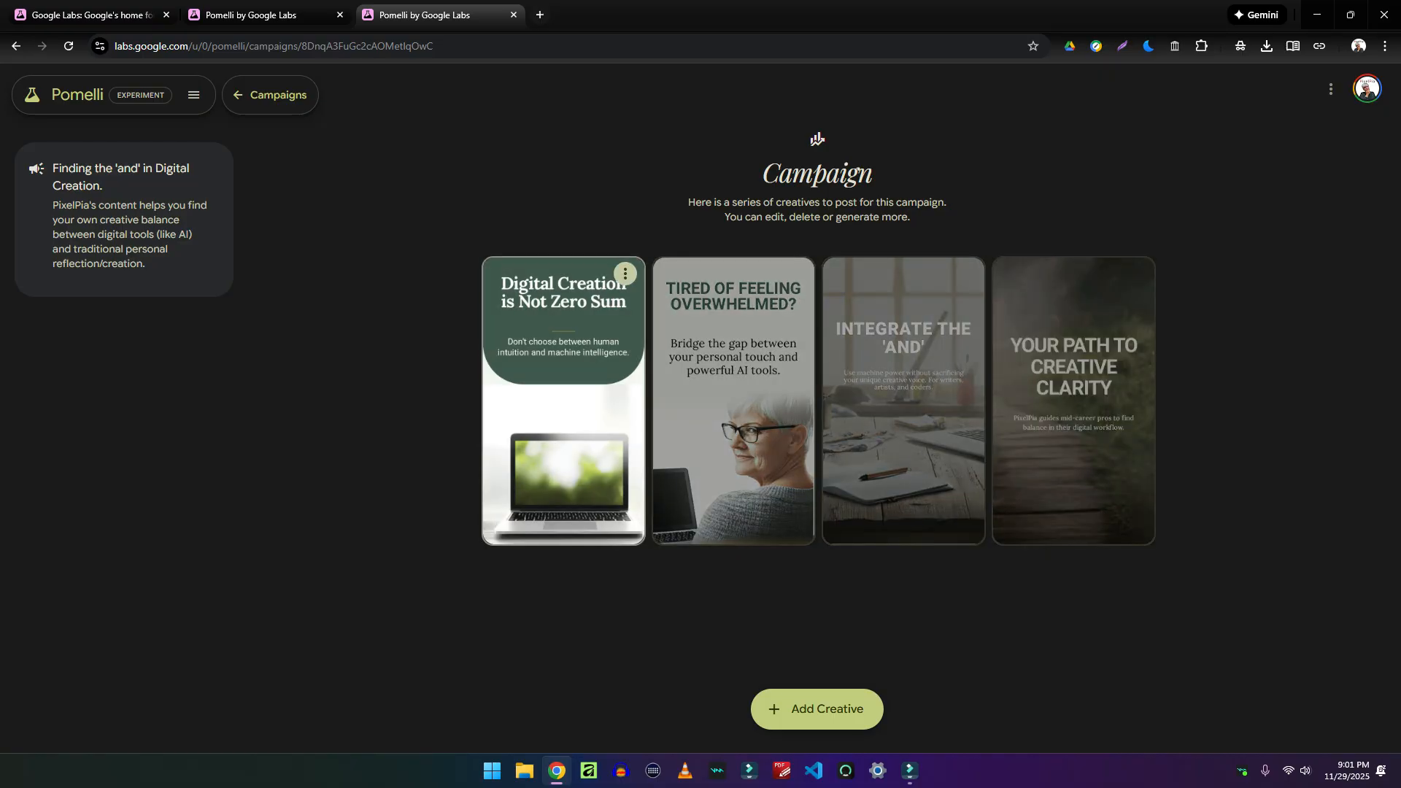
{"action": "left_click", "coordinate": [564, 438]}
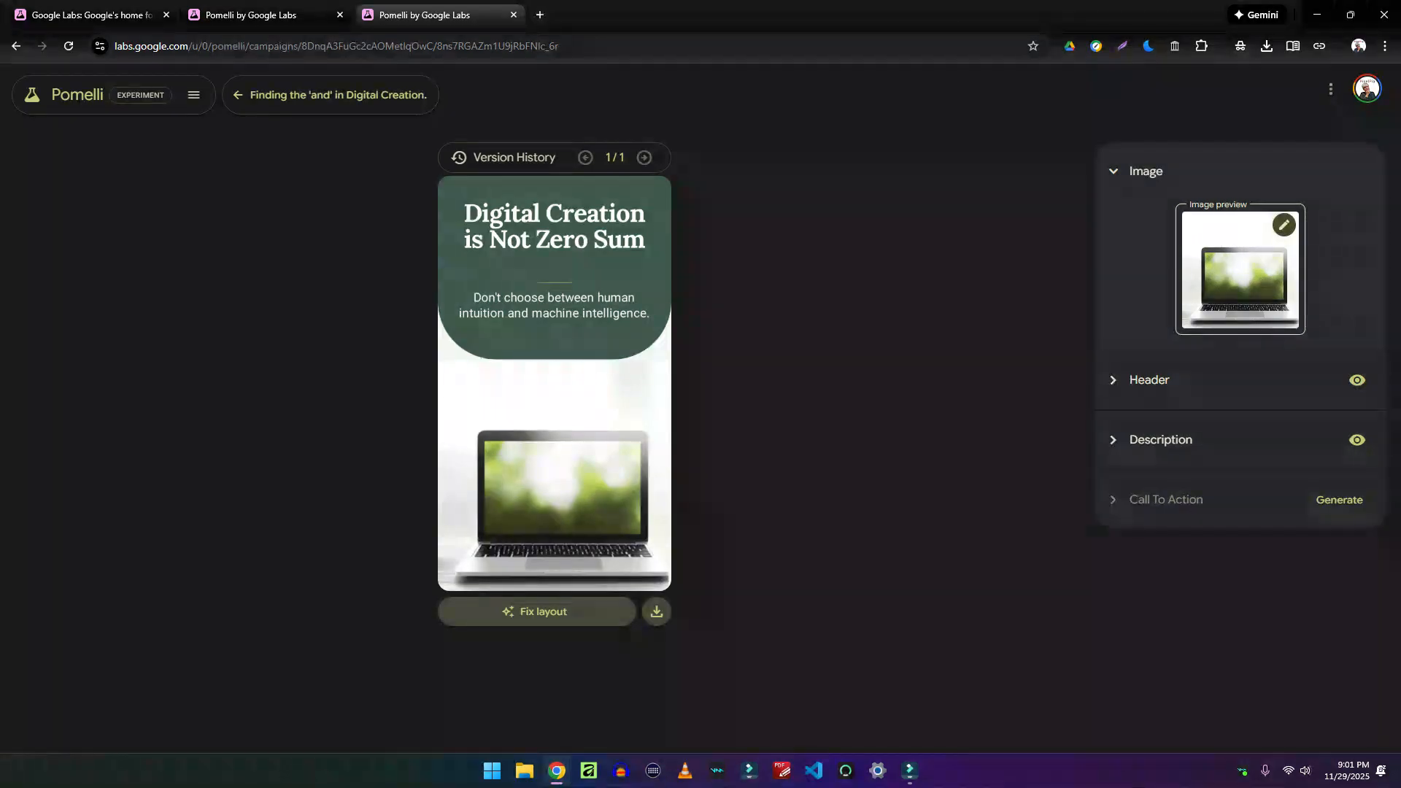
Hide the creative's header text, then show it again
{"action": "mouse_move", "coordinate": [1240, 270]}
{"action": "left_click", "coordinate": [1357, 380]}
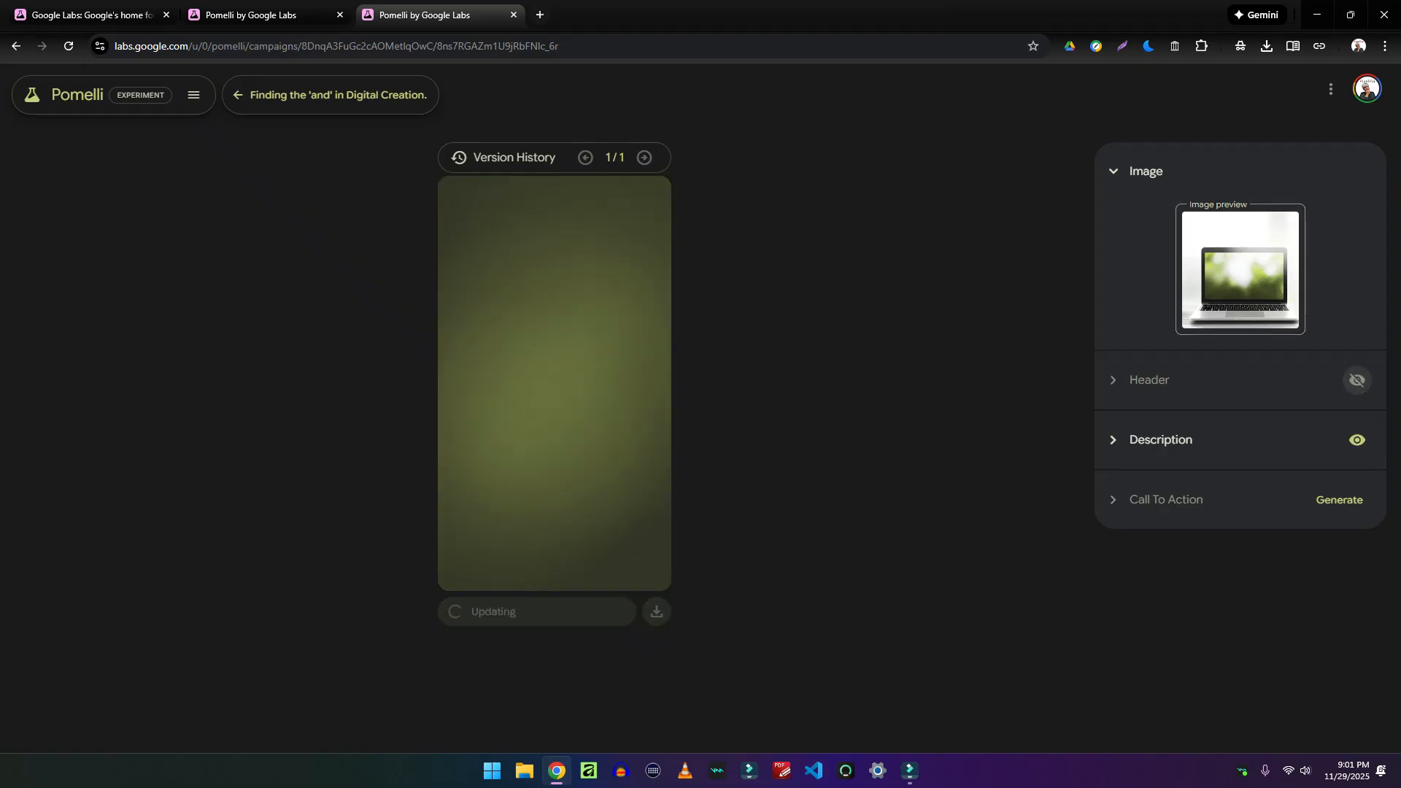
{"action": "left_click", "coordinate": [1357, 379]}
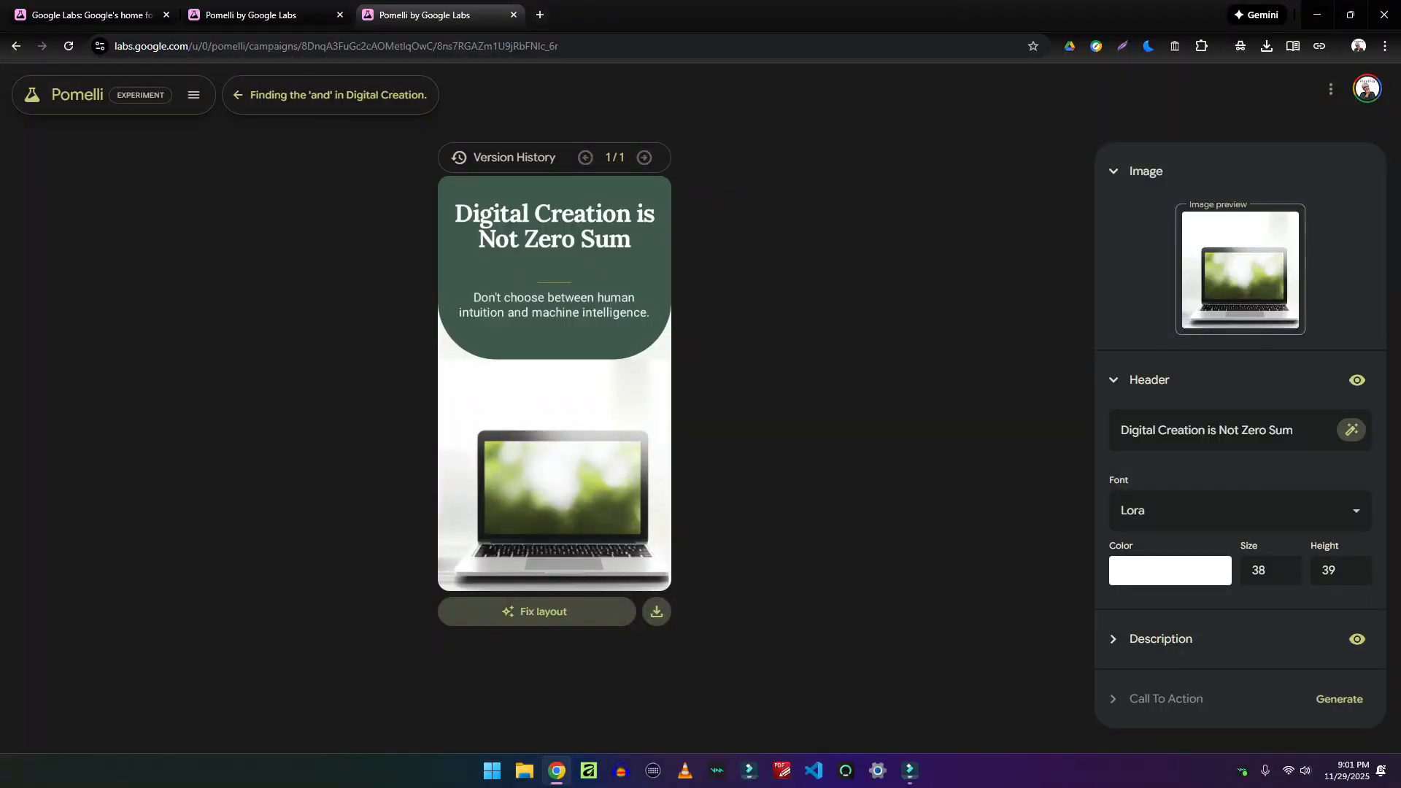
Browse the header font options keeping Lora, then review the description settings
{"action": "left_click", "coordinate": [1240, 511]}
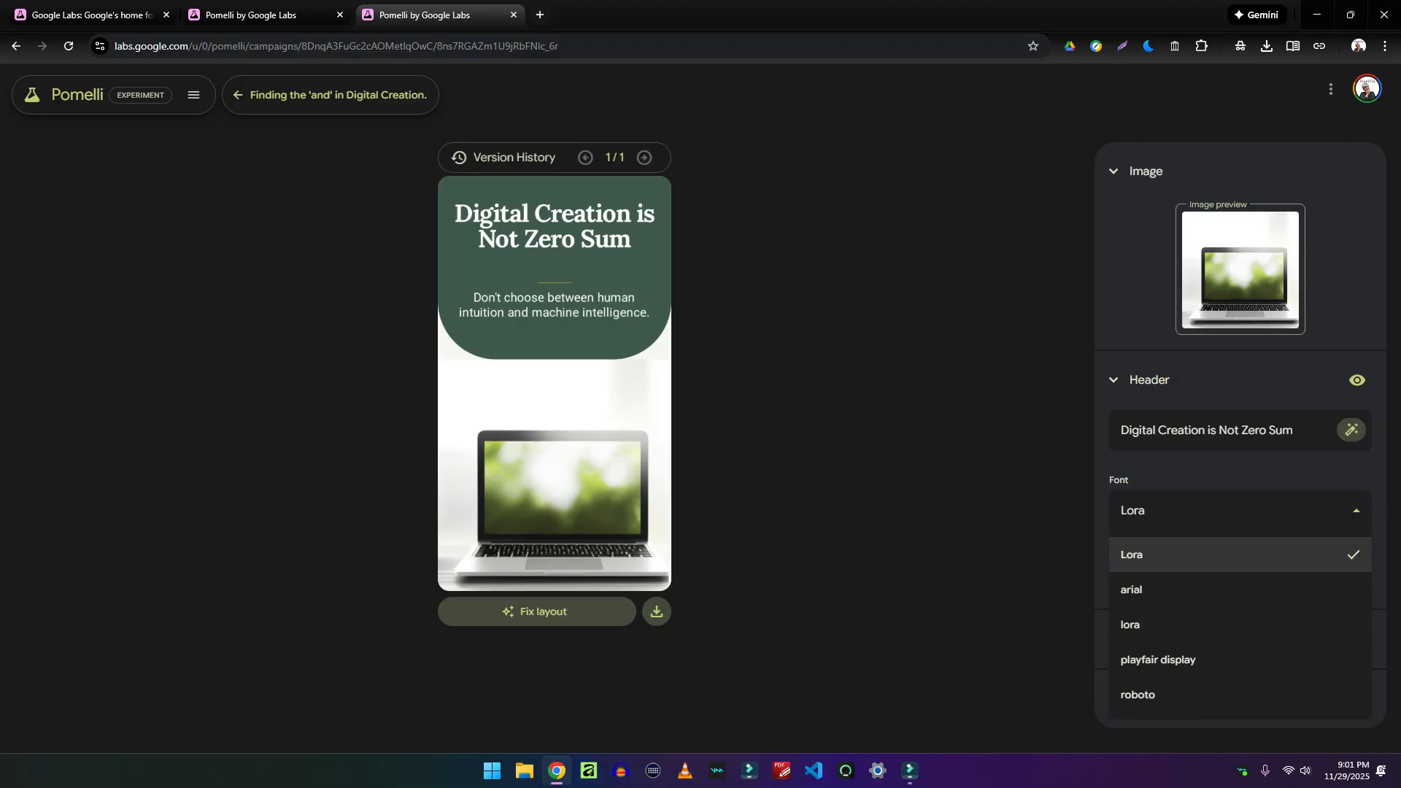
{"action": "left_click", "coordinate": [1241, 510]}
{"action": "left_click", "coordinate": [1240, 511]}
{"action": "left_click", "coordinate": [1240, 510]}
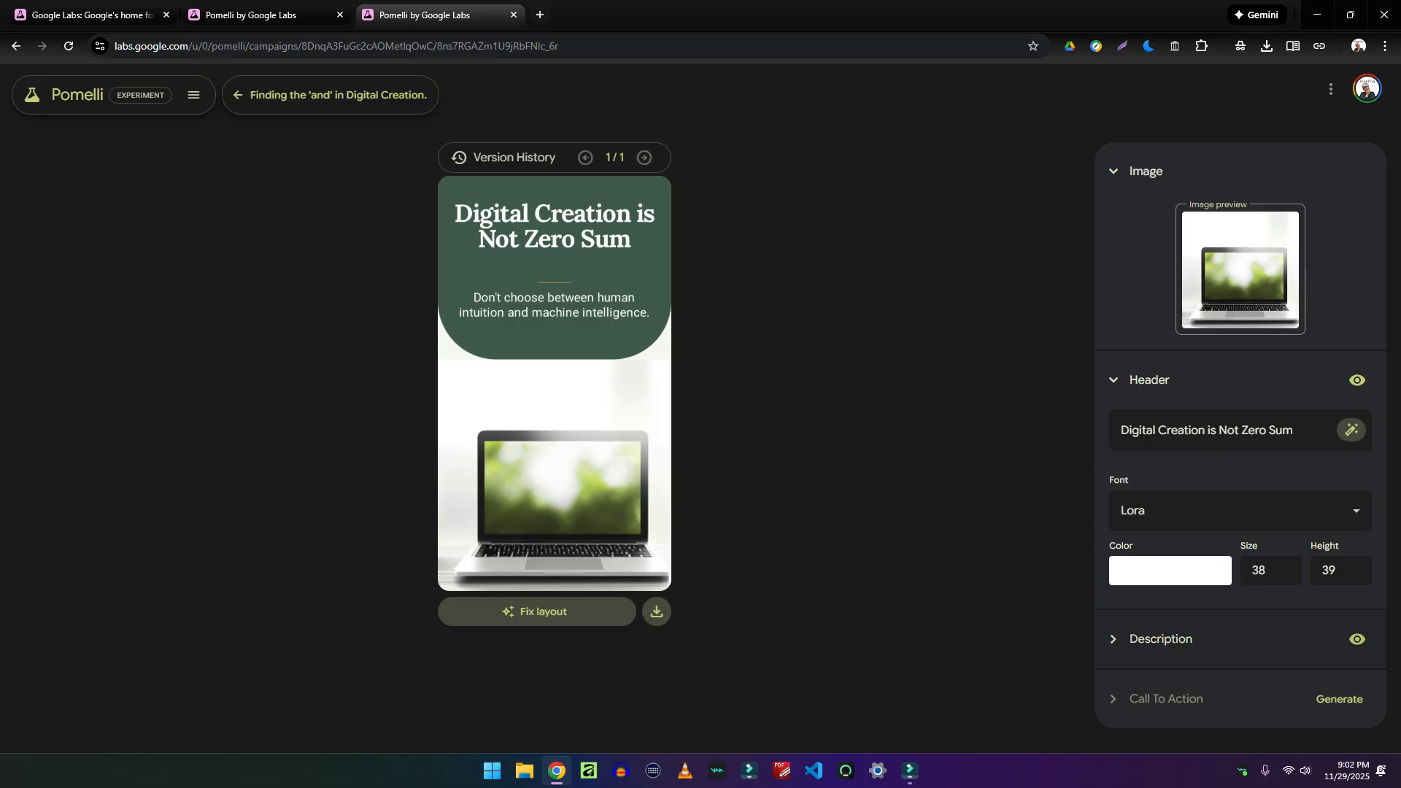
{"action": "left_click", "coordinate": [1161, 639]}
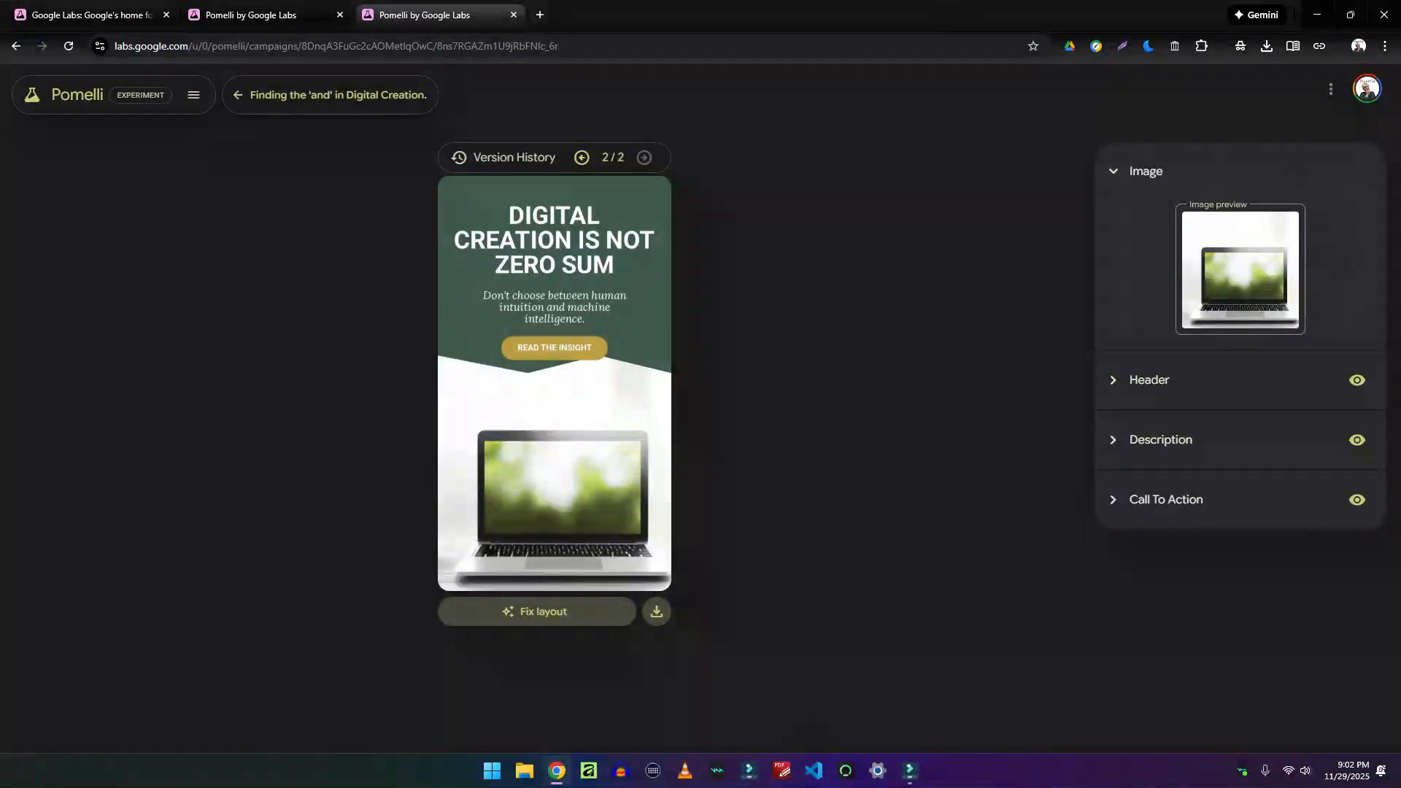
Compare version 1/2 with 2/2, keep the uppercase version 2, and return to the campaign
{"action": "left_click", "coordinate": [1166, 500]}
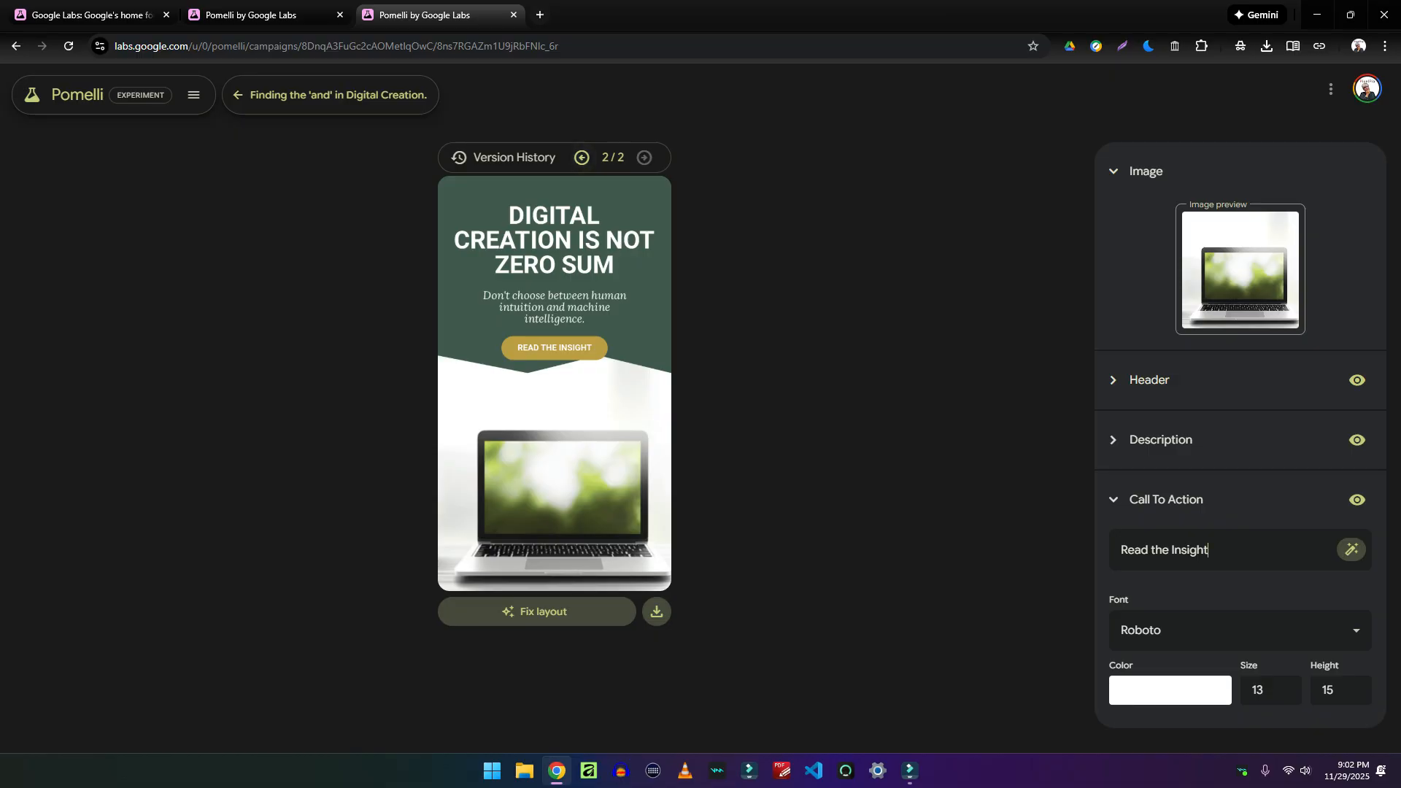
{"action": "left_click", "coordinate": [582, 157]}
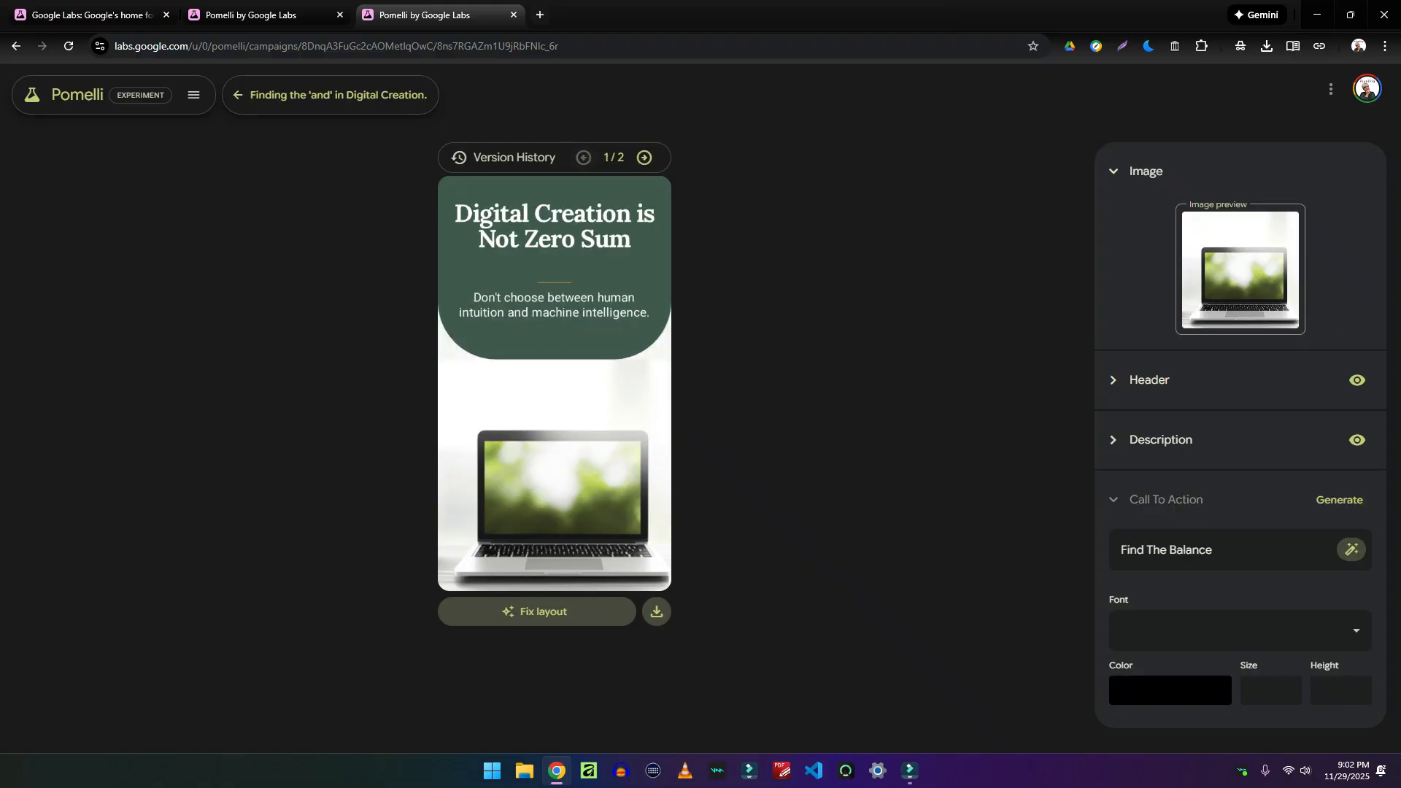
{"action": "left_click", "coordinate": [644, 158]}
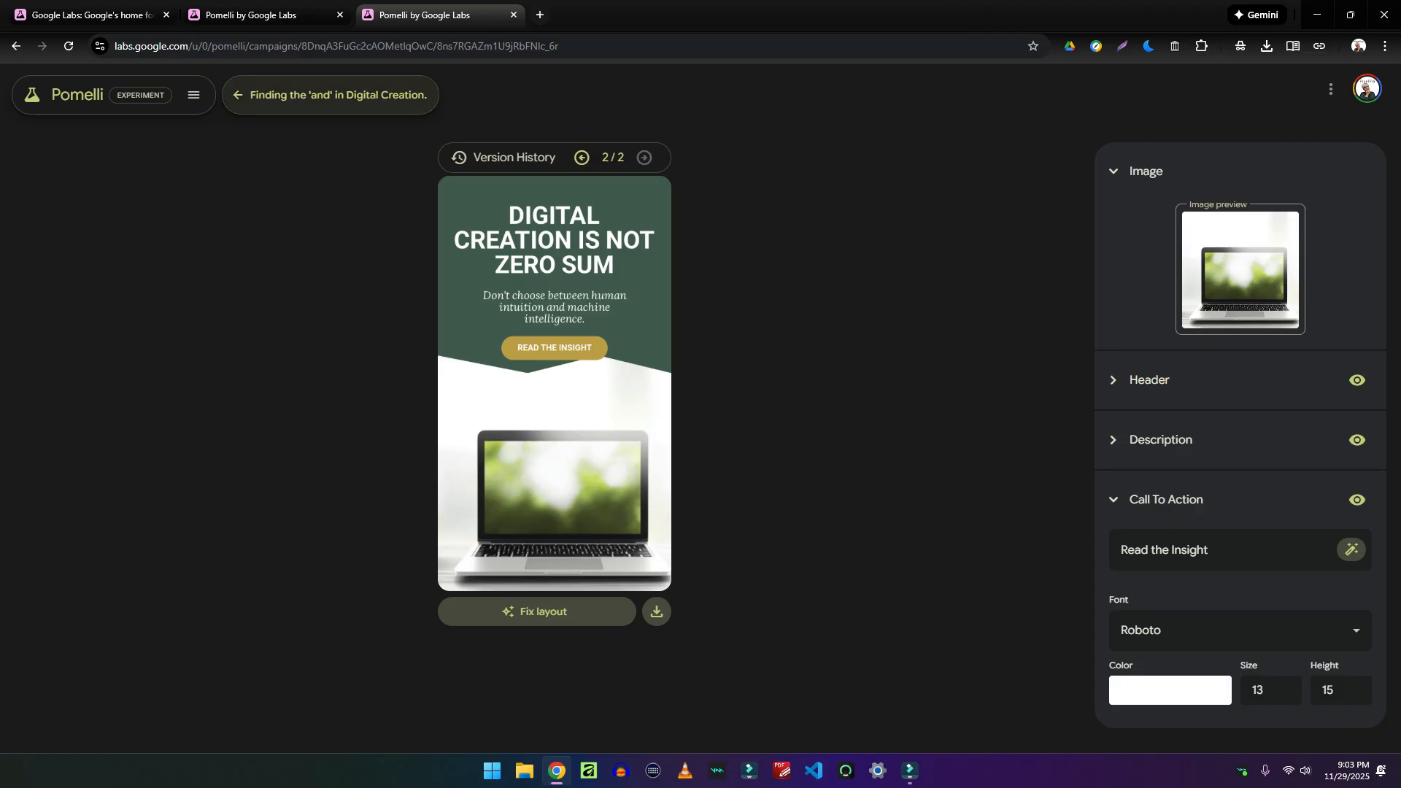
{"action": "left_click", "coordinate": [330, 95]}
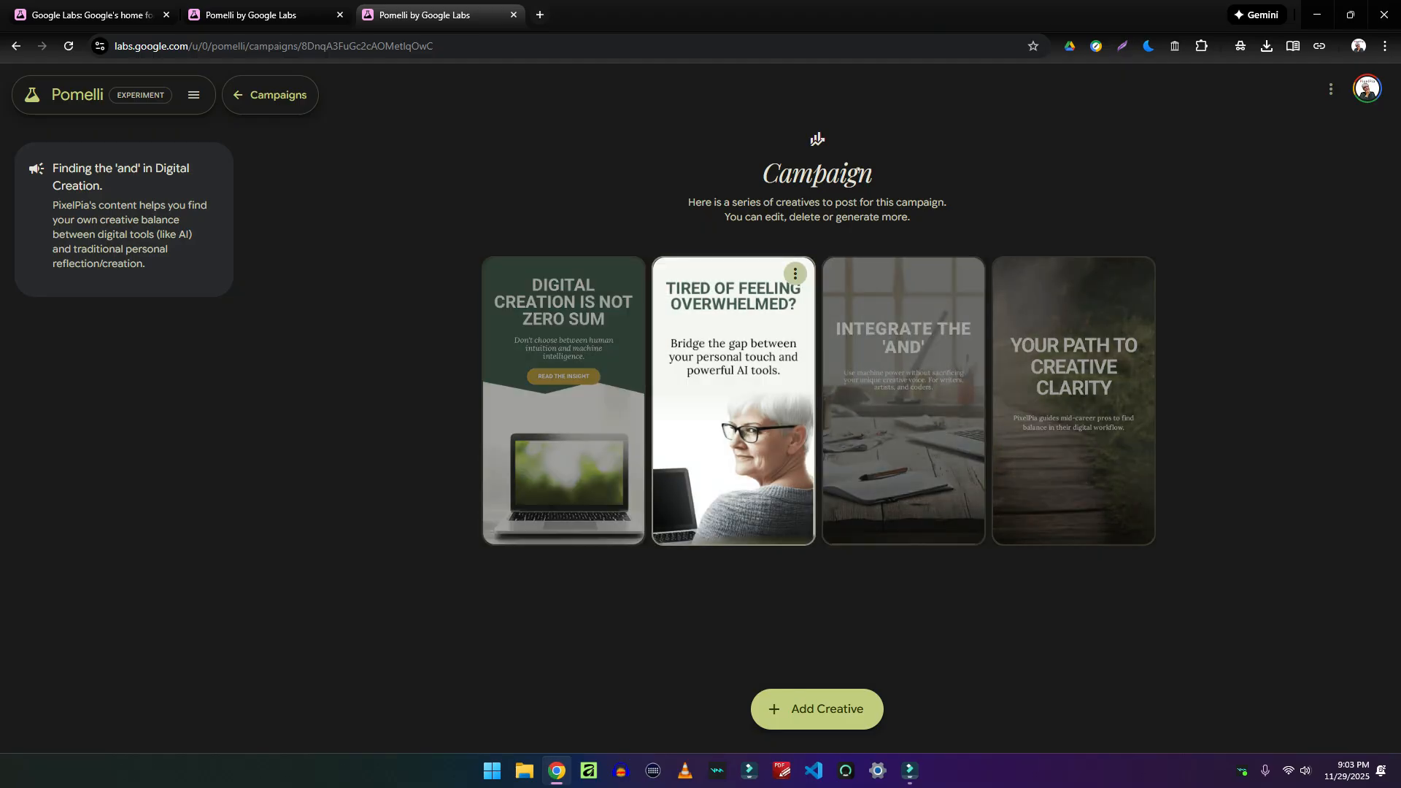
{"action": "left_click", "coordinate": [733, 402]}
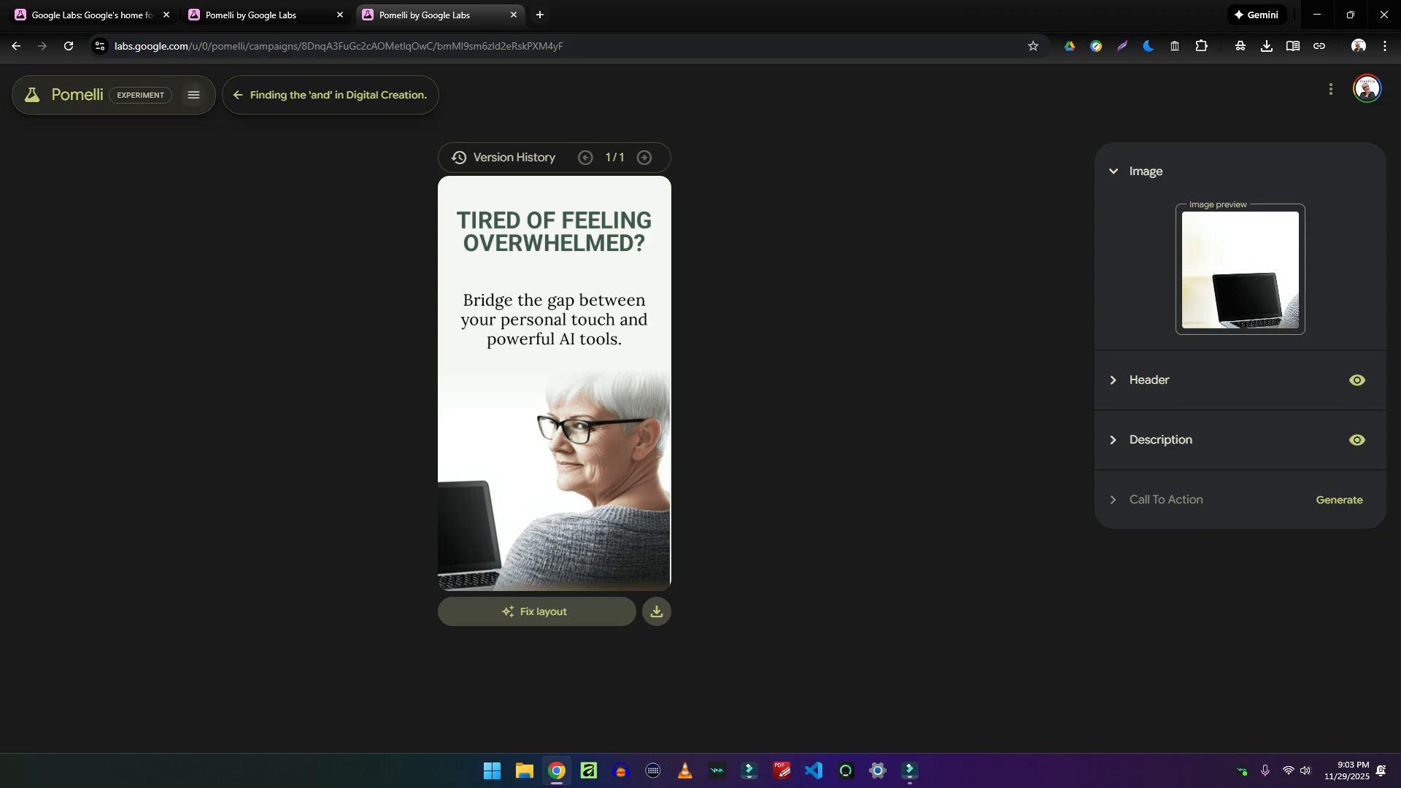
{"action": "left_click", "coordinate": [255, 95]}
{"action": "left_click", "coordinate": [903, 438]}
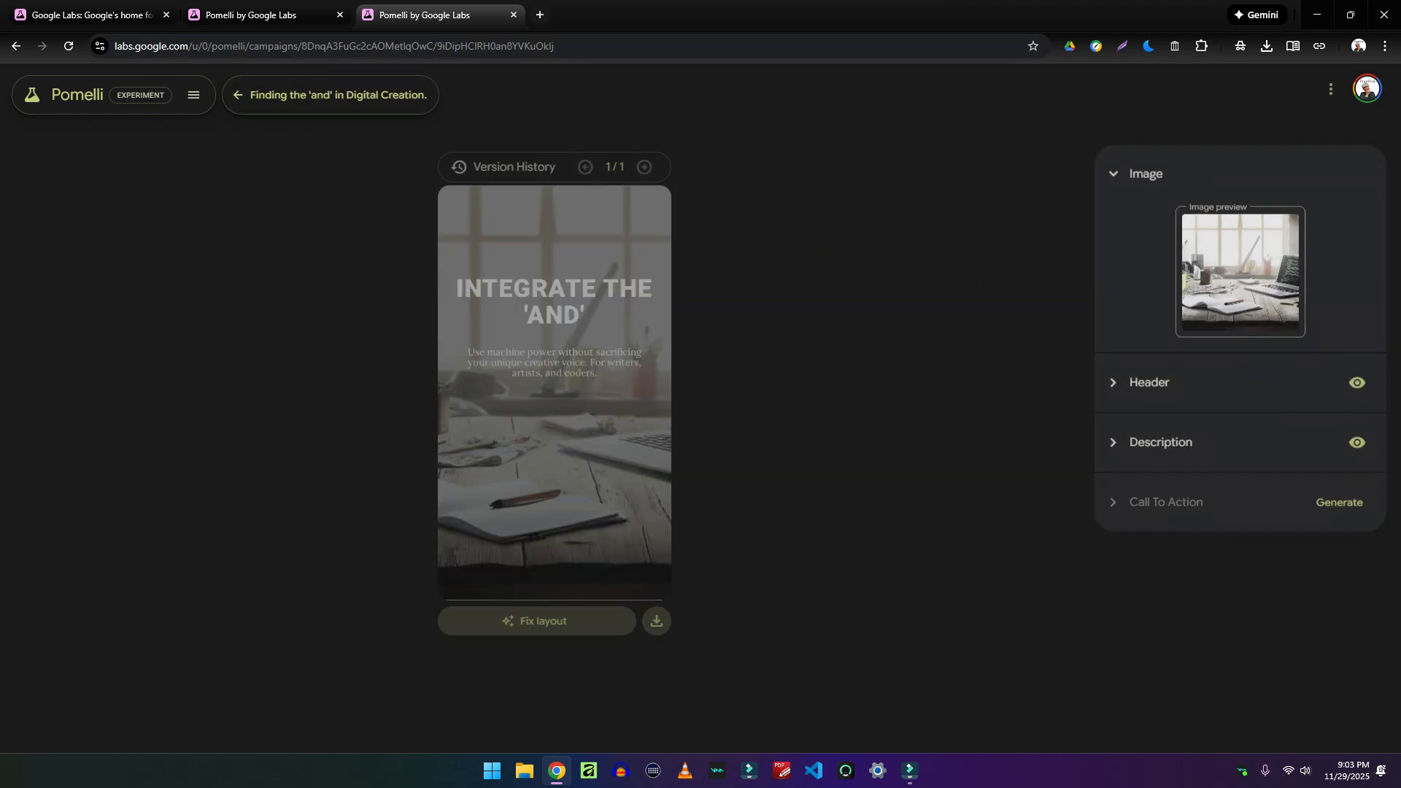
{"action": "left_click", "coordinate": [255, 95]}
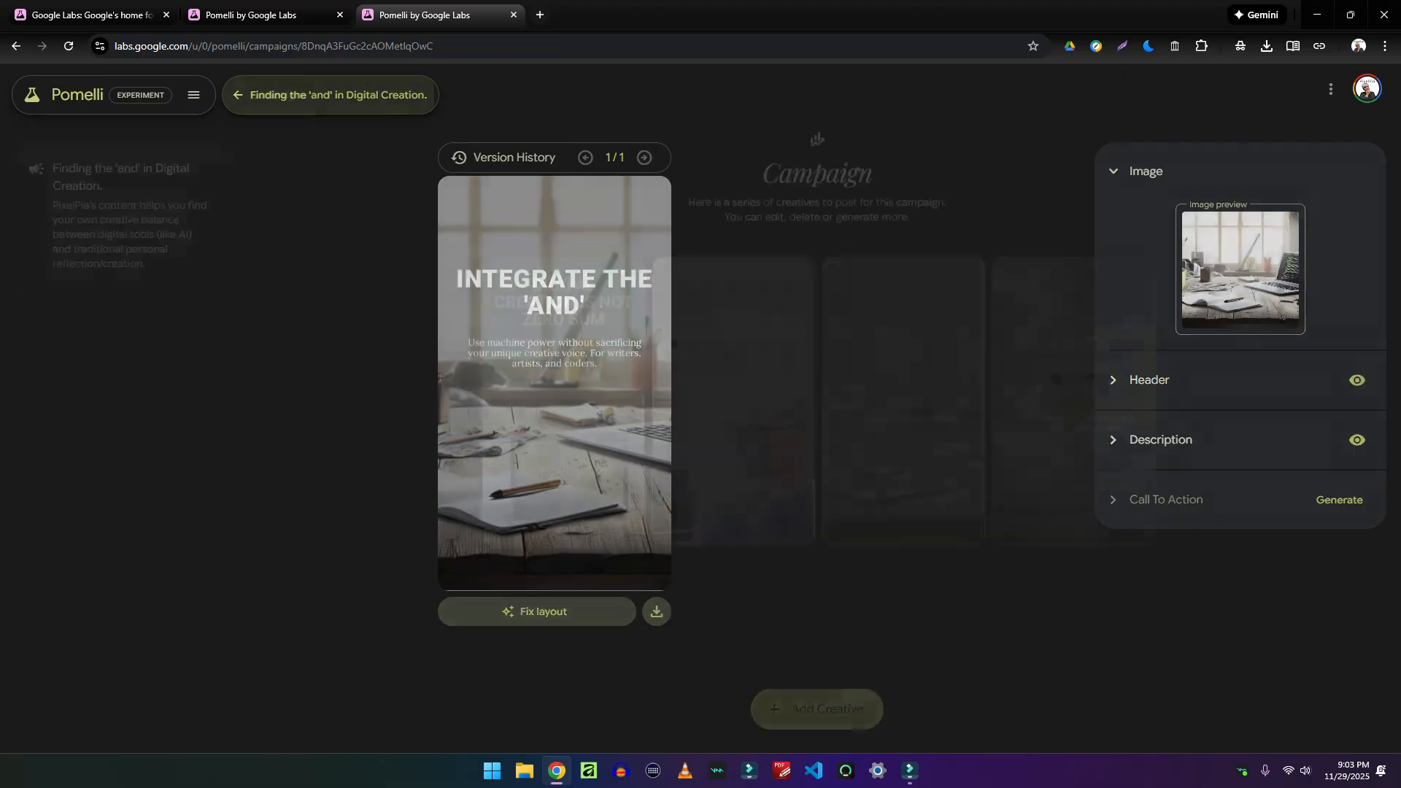
{"action": "left_click", "coordinate": [1135, 273]}
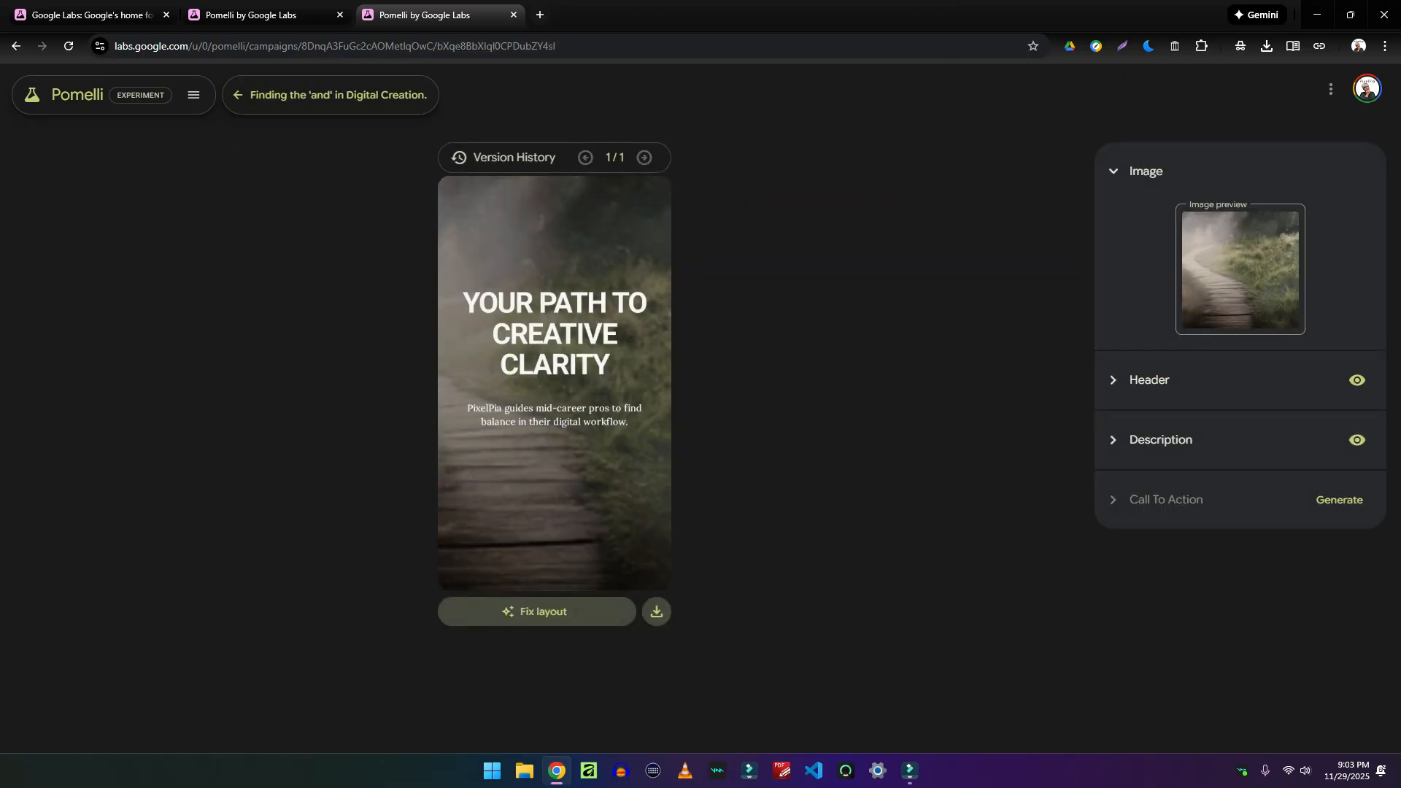
{"action": "left_click", "coordinate": [330, 95]}
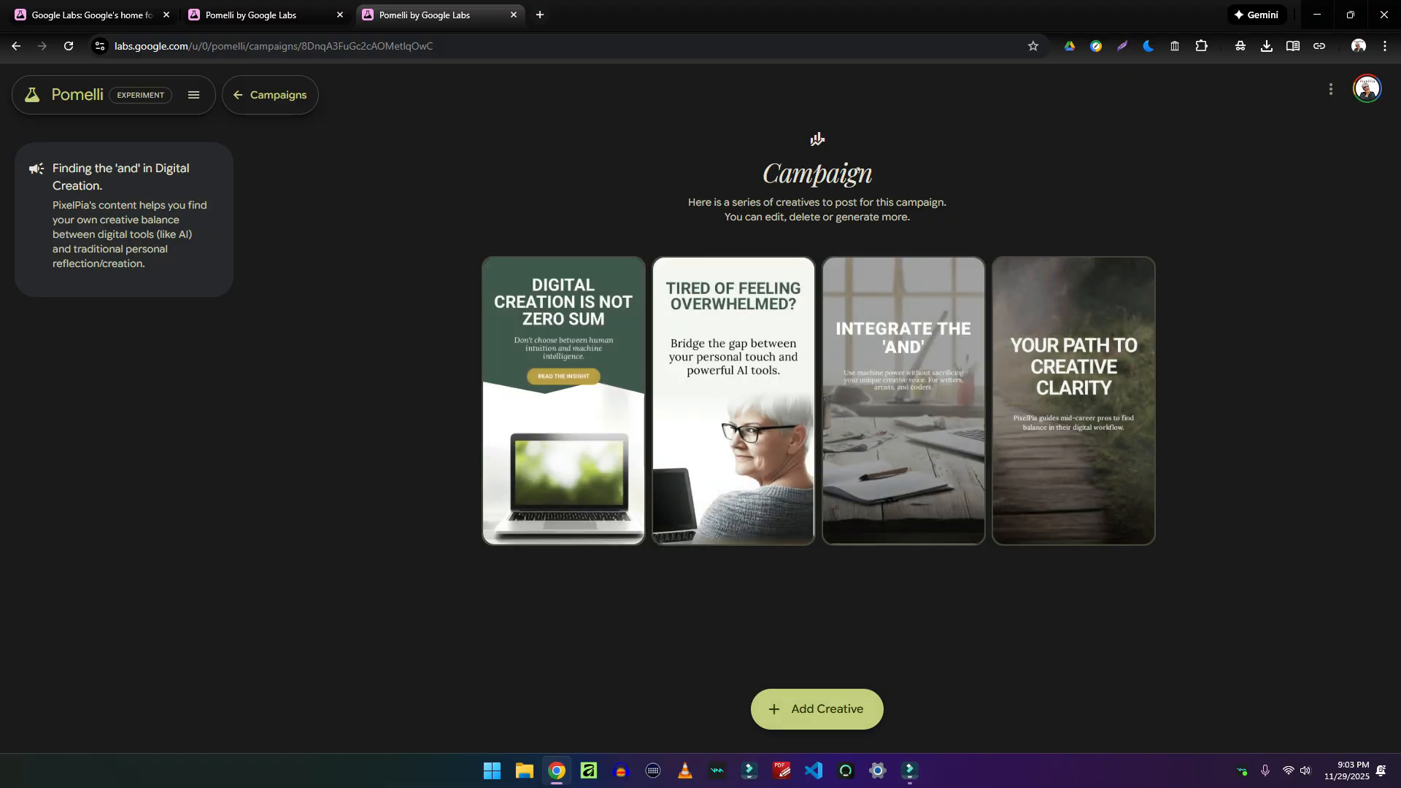
Generate a new Square (1:1) creative with header, description and call to action
{"action": "left_click", "coordinate": [817, 709]}
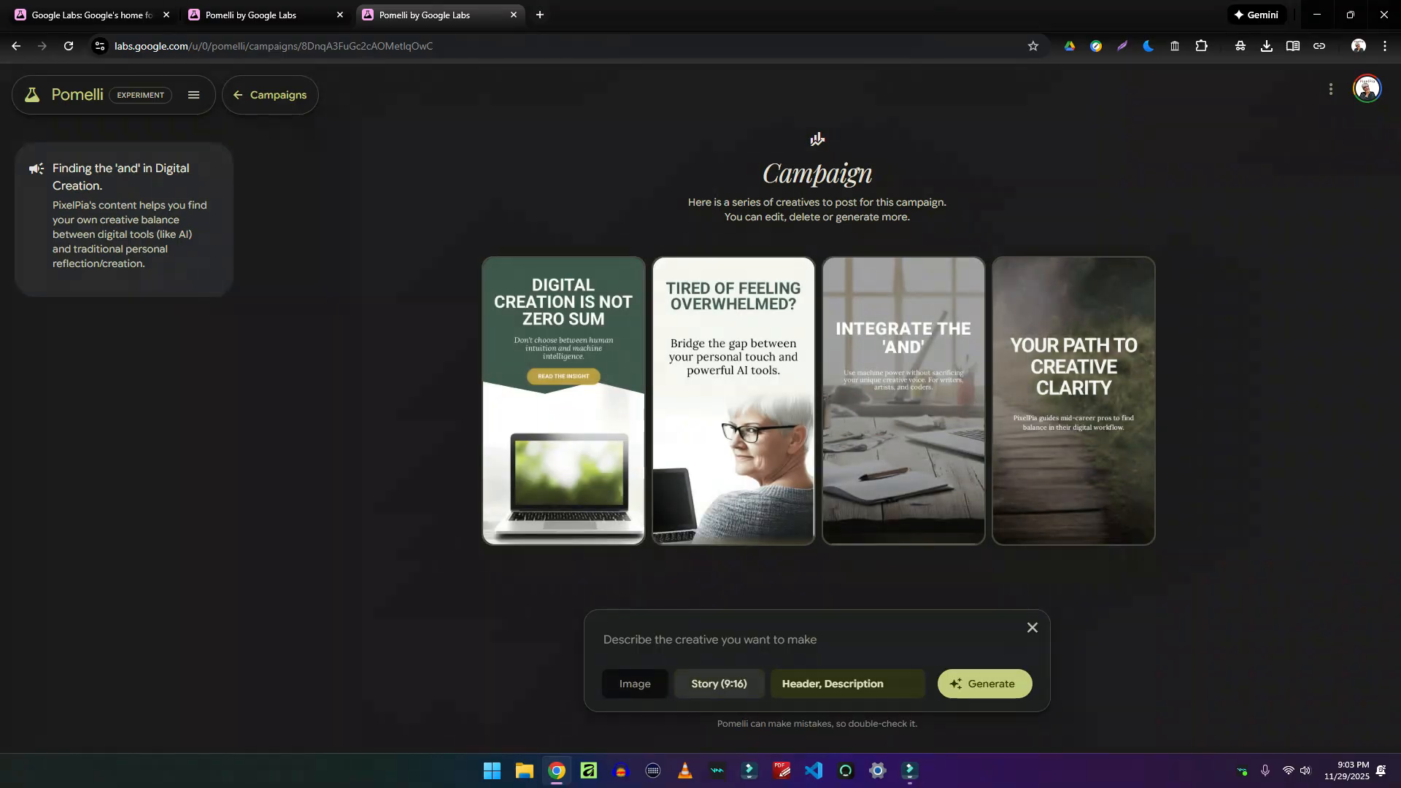
{"action": "left_click", "coordinate": [635, 683]}
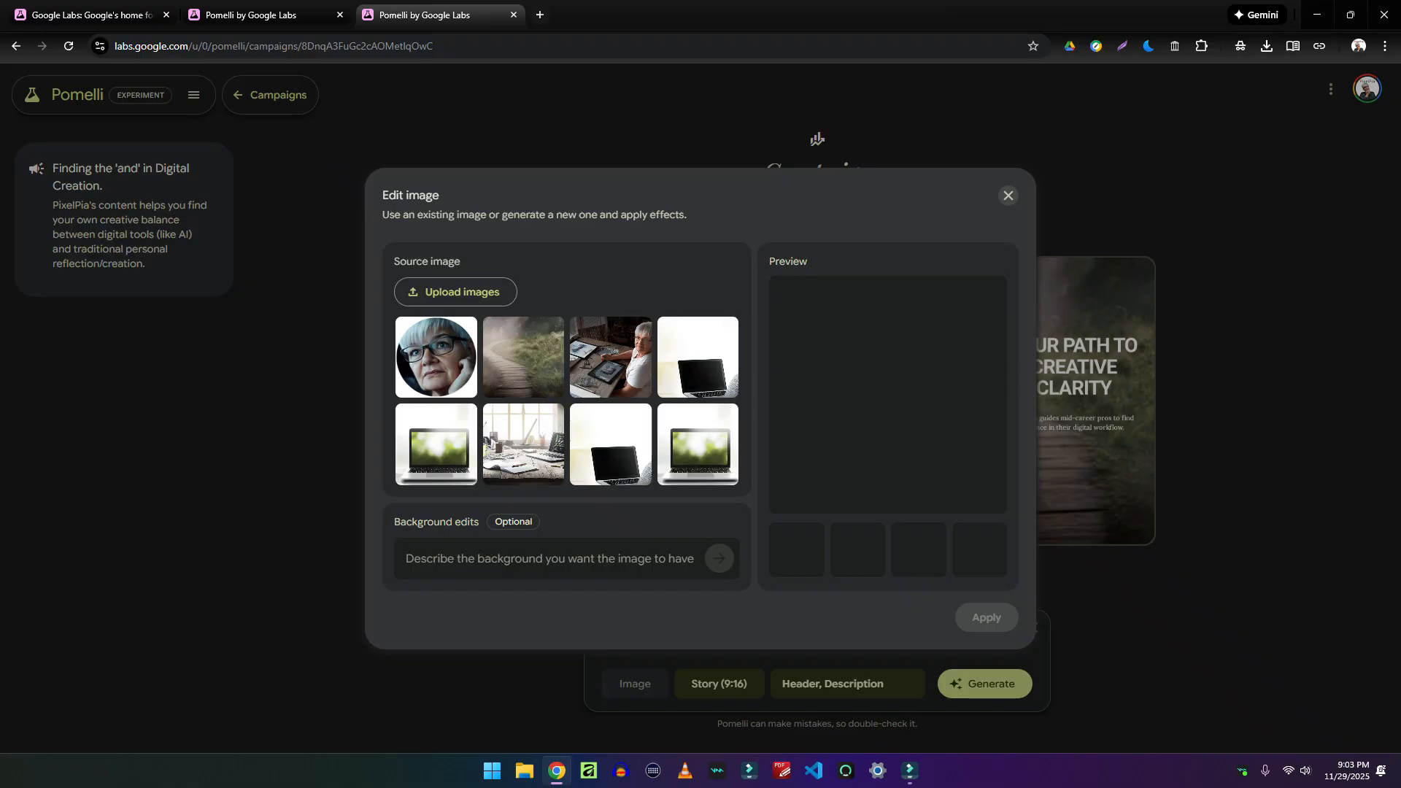
{"action": "left_click", "coordinate": [462, 292]}
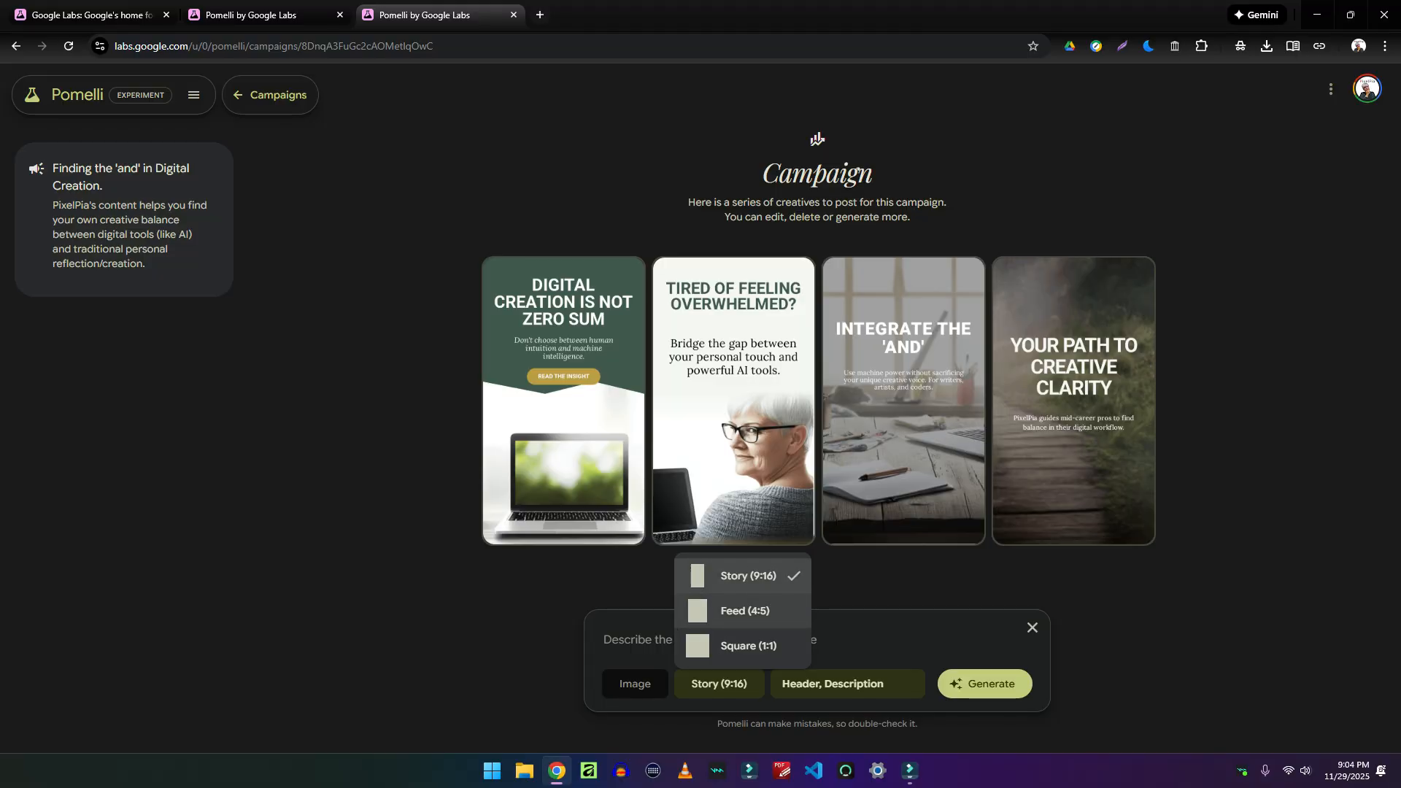
{"action": "left_click", "coordinate": [747, 646]}
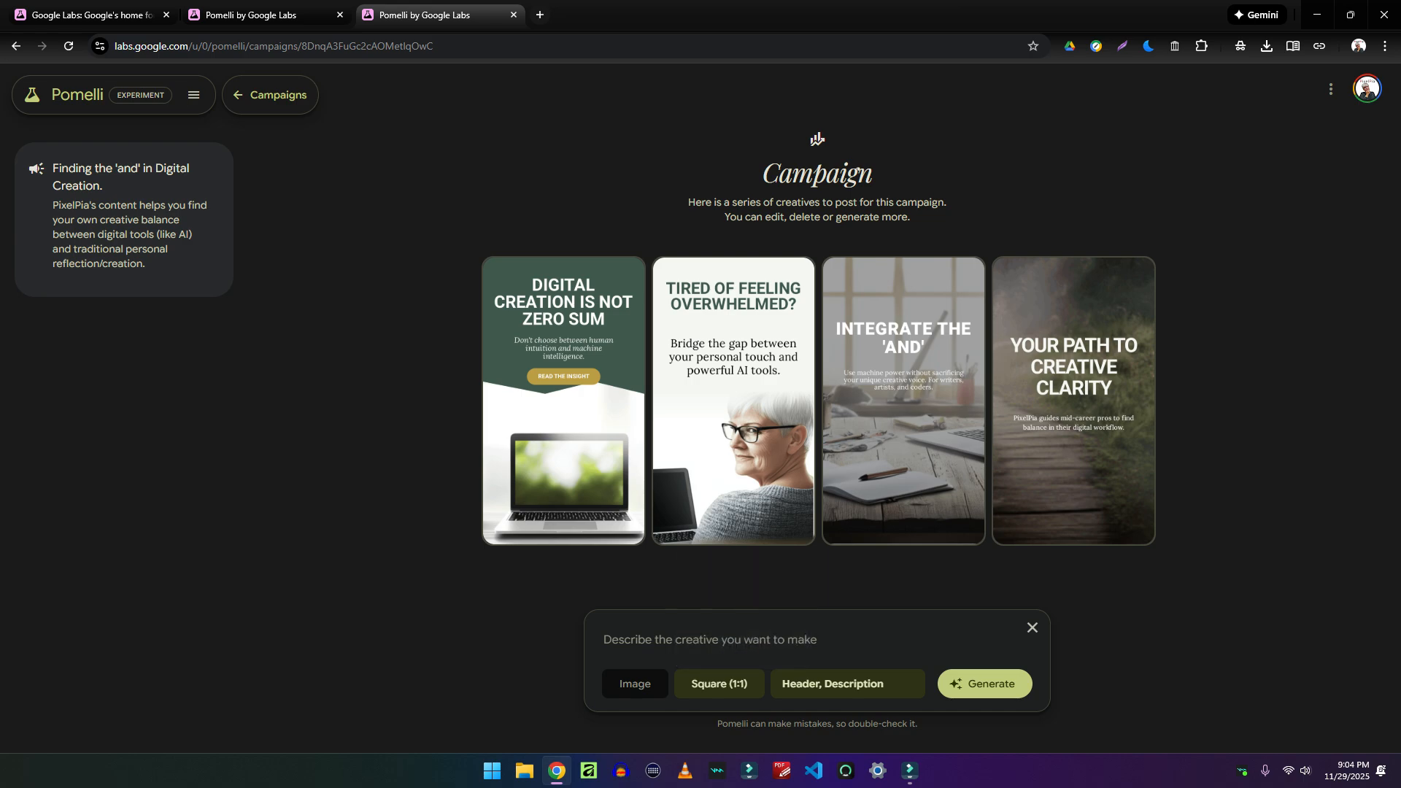
{"action": "left_click", "coordinate": [846, 683]}
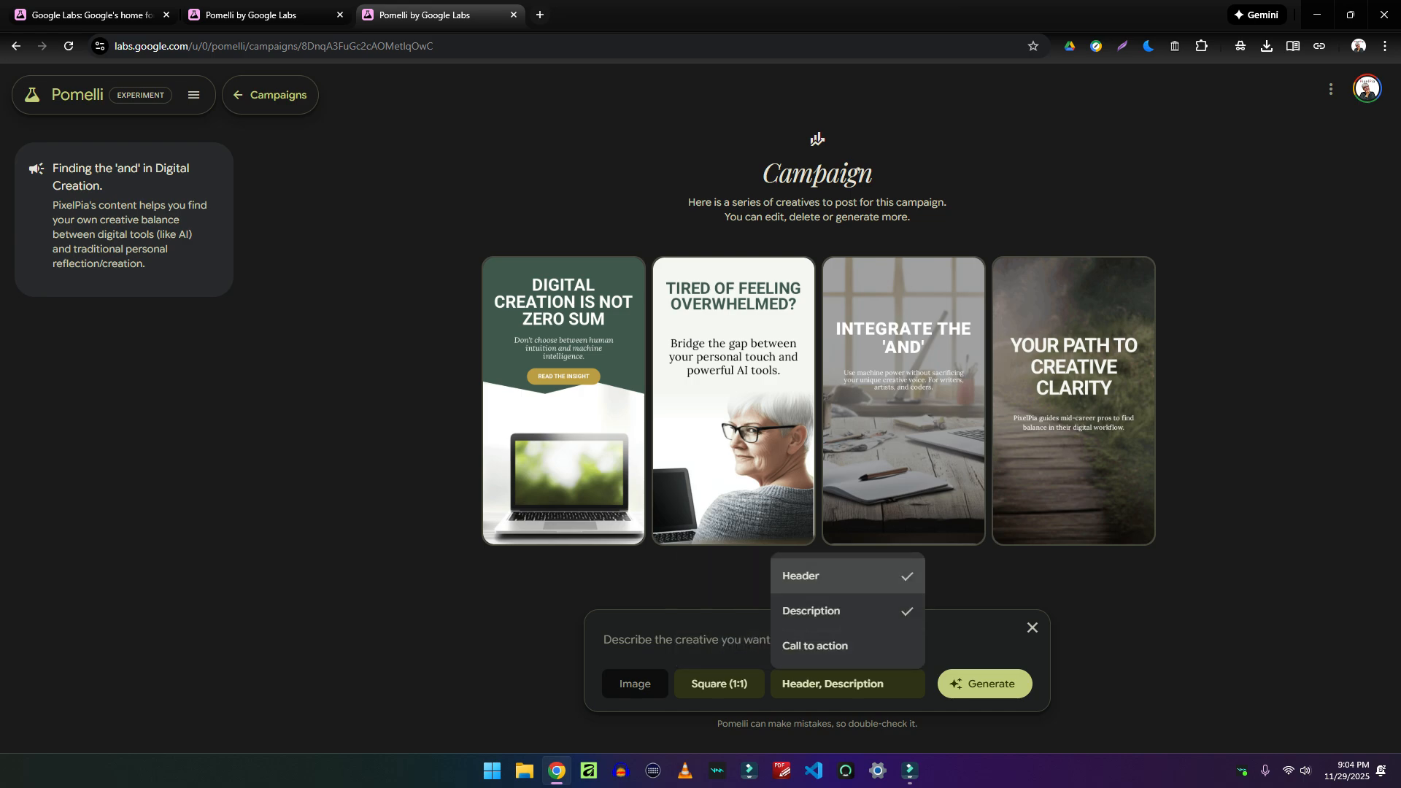
{"action": "left_click", "coordinate": [815, 645]}
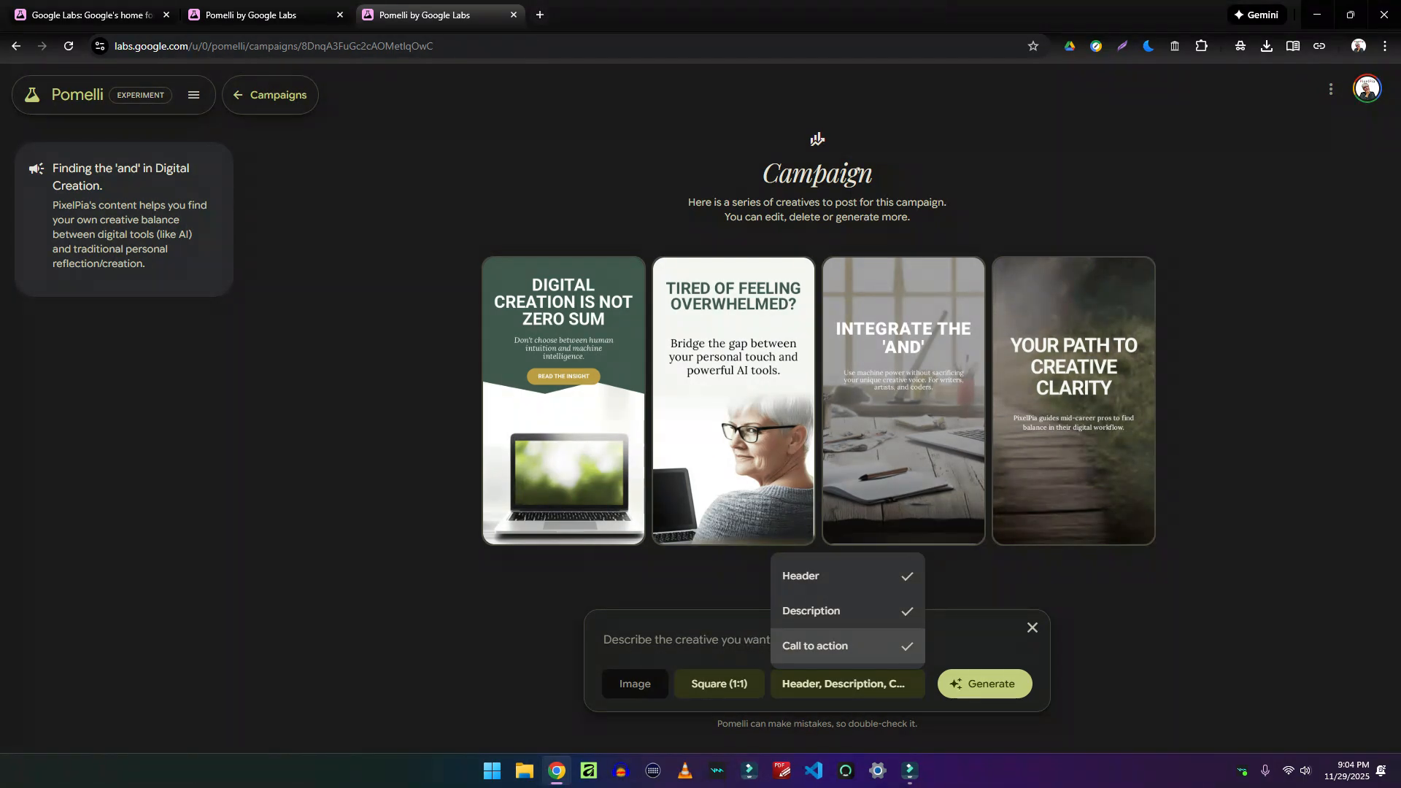
{"action": "left_click", "coordinate": [984, 685]}
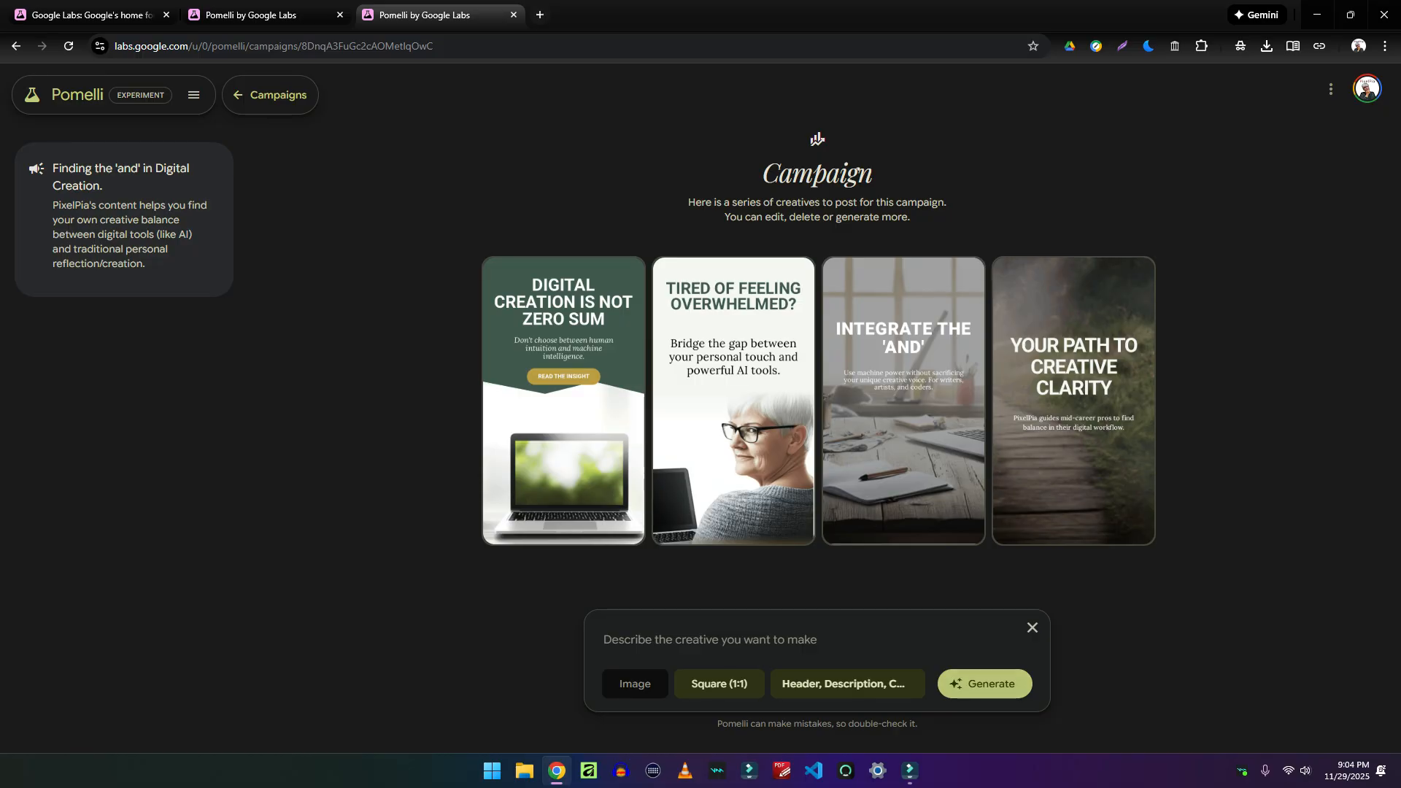
{"action": "left_click", "coordinate": [984, 685]}
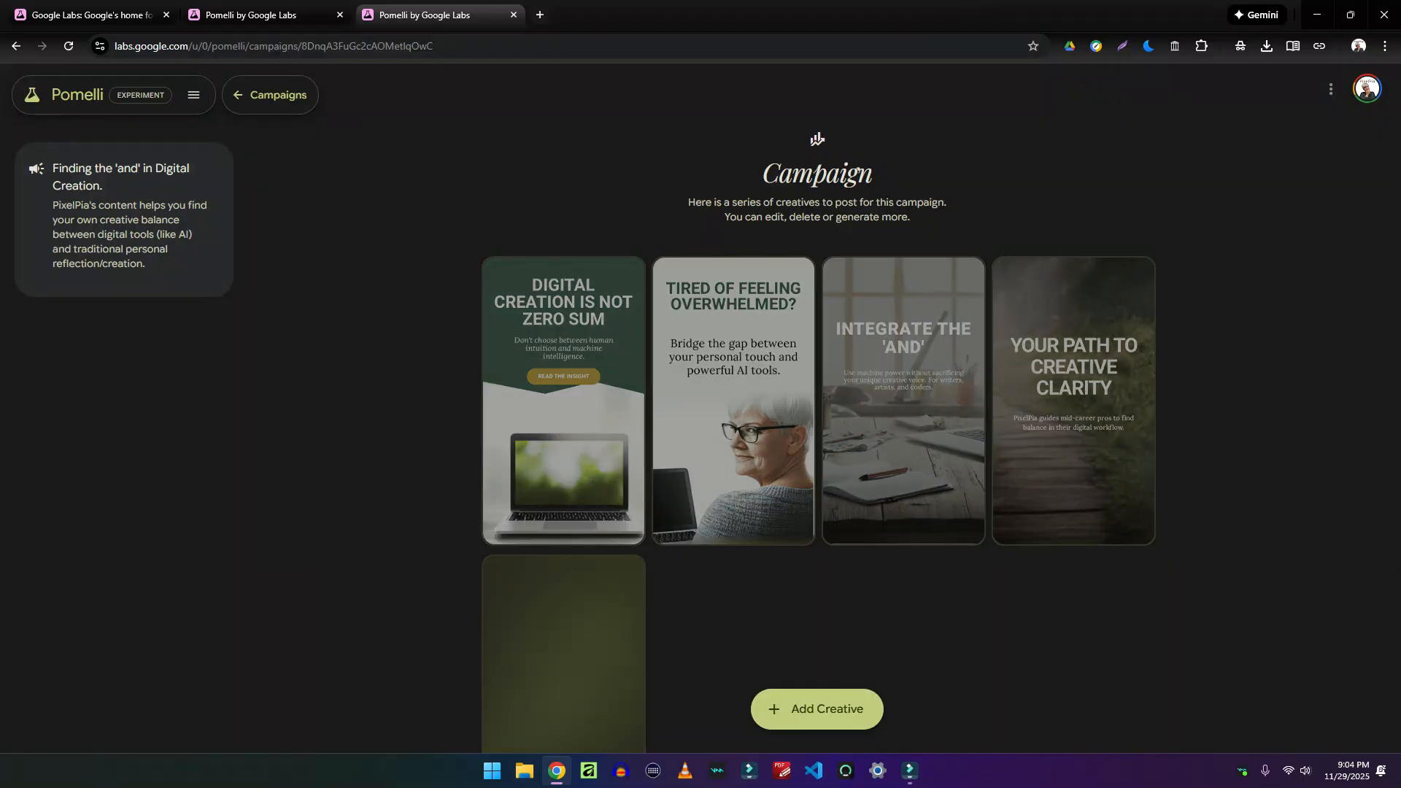
Replace the Quiet AI Revolution photo with the book-and-cup image and download the creative as PNG
{"action": "scroll", "coordinate": [818, 443], "scroll_direction": "down", "scroll_amount": 1}
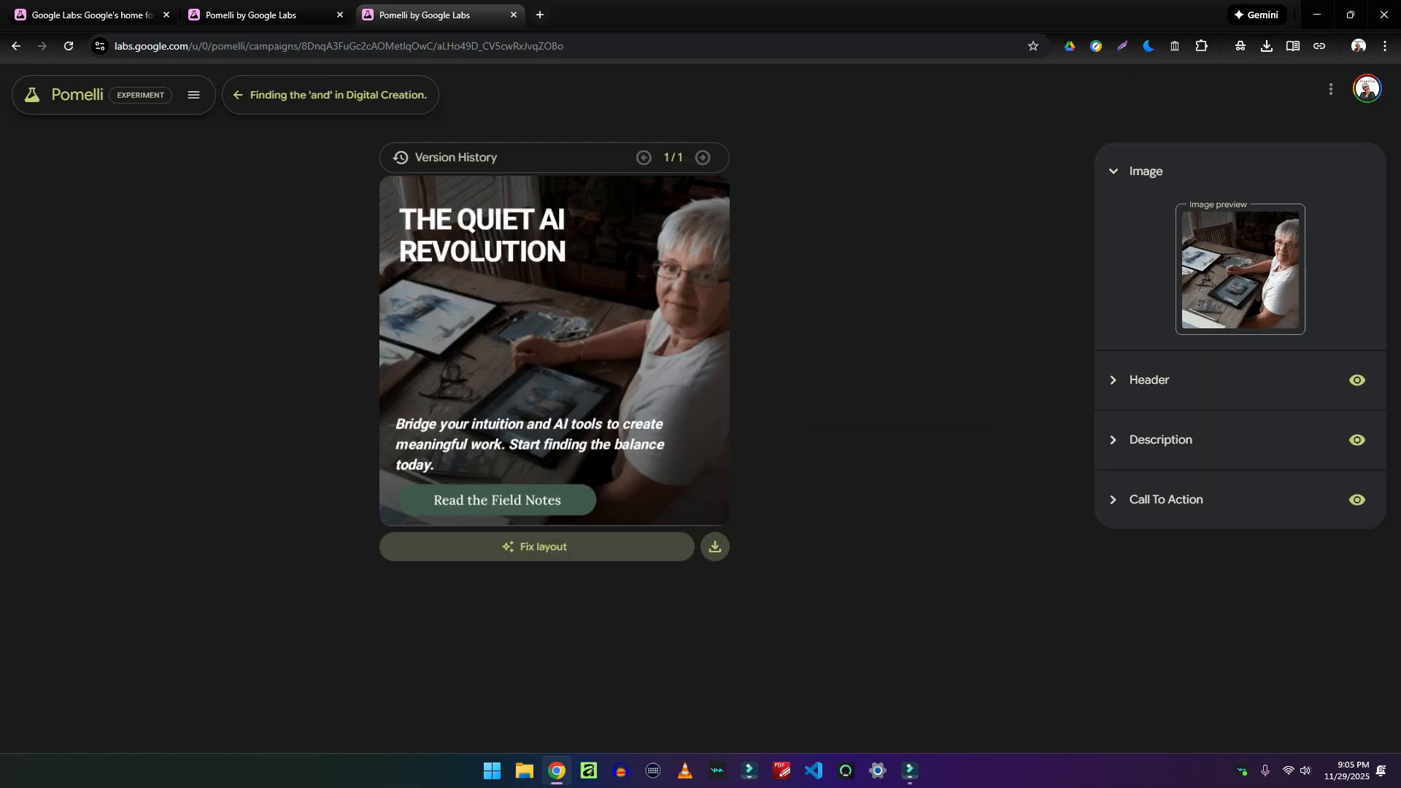
{"action": "left_click", "coordinate": [1283, 224]}
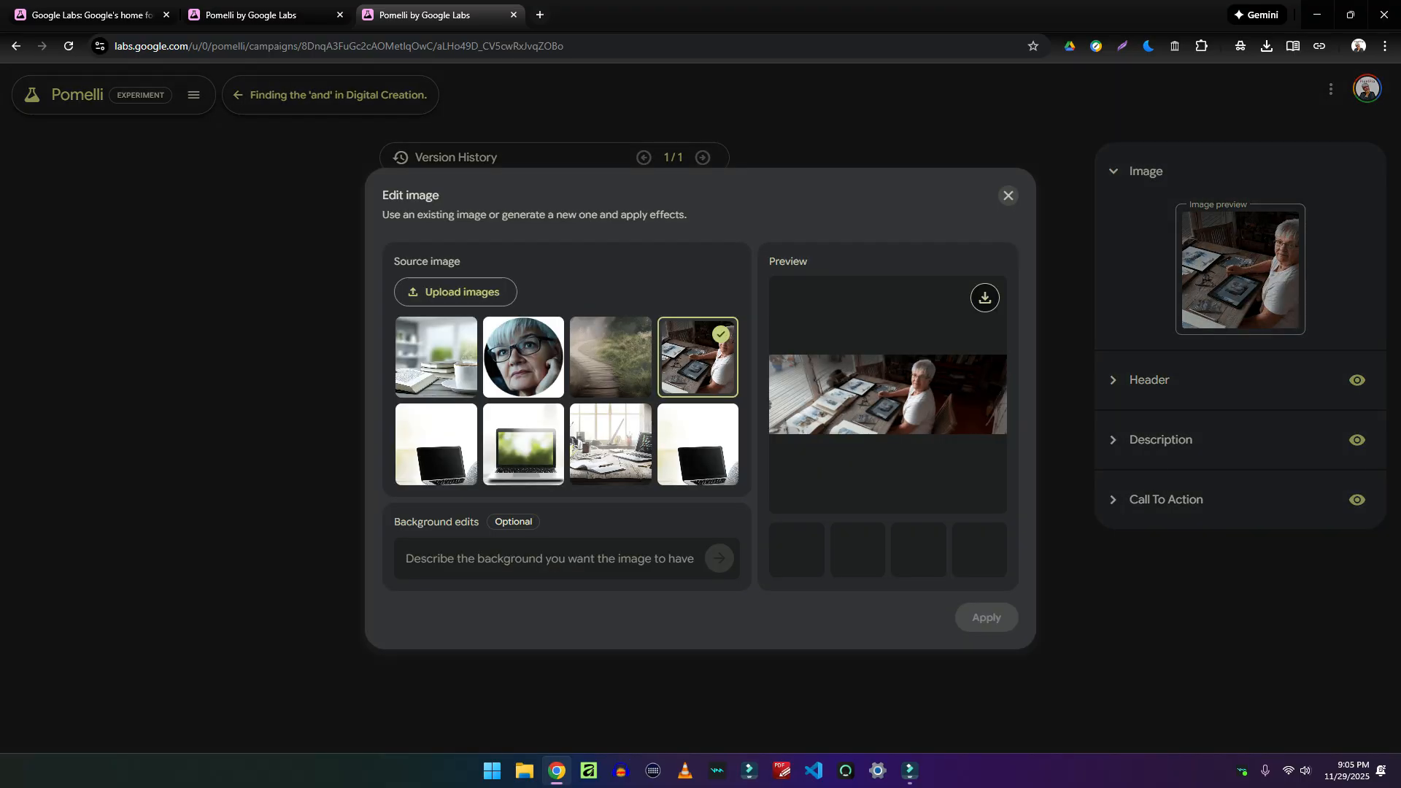
{"action": "left_click", "coordinate": [437, 357]}
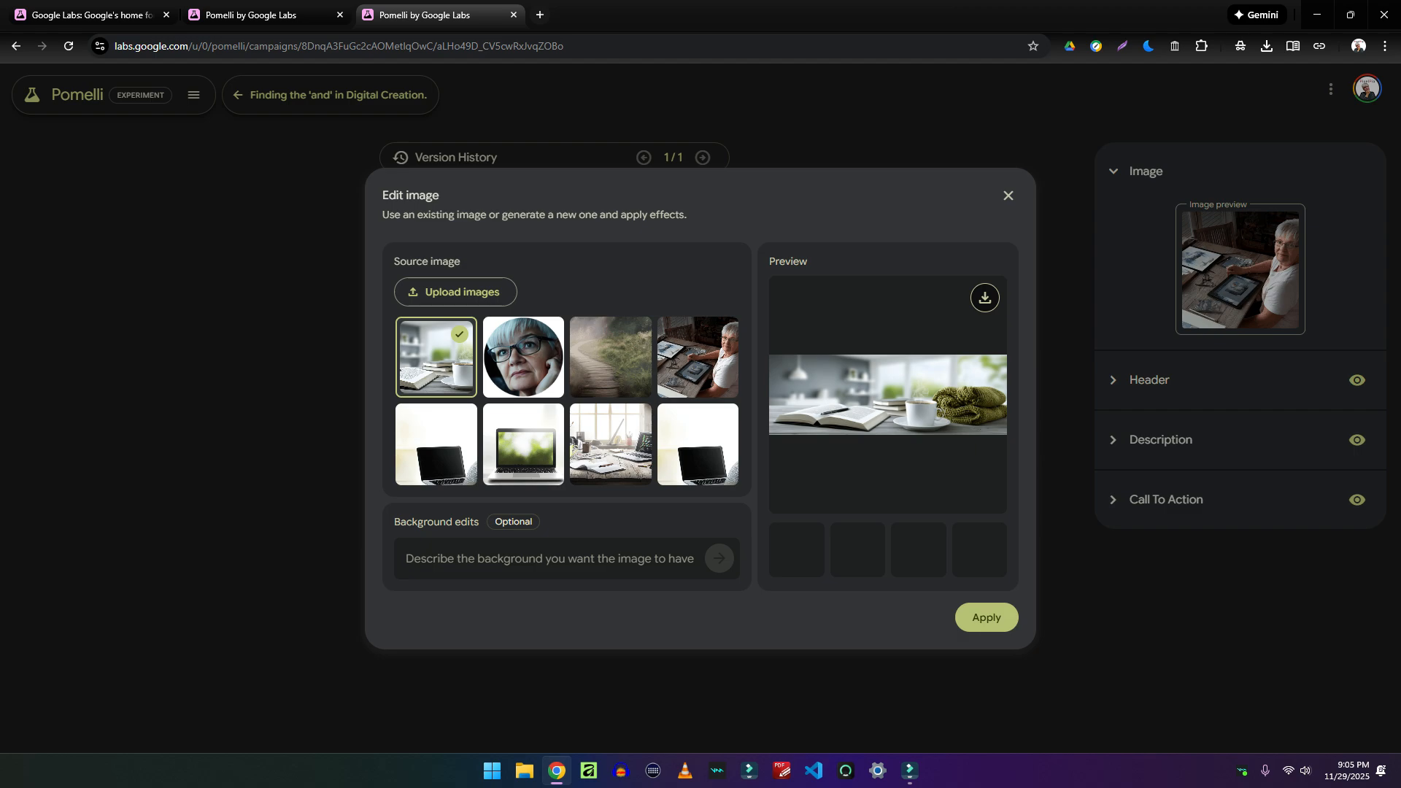
{"action": "left_click", "coordinate": [985, 618]}
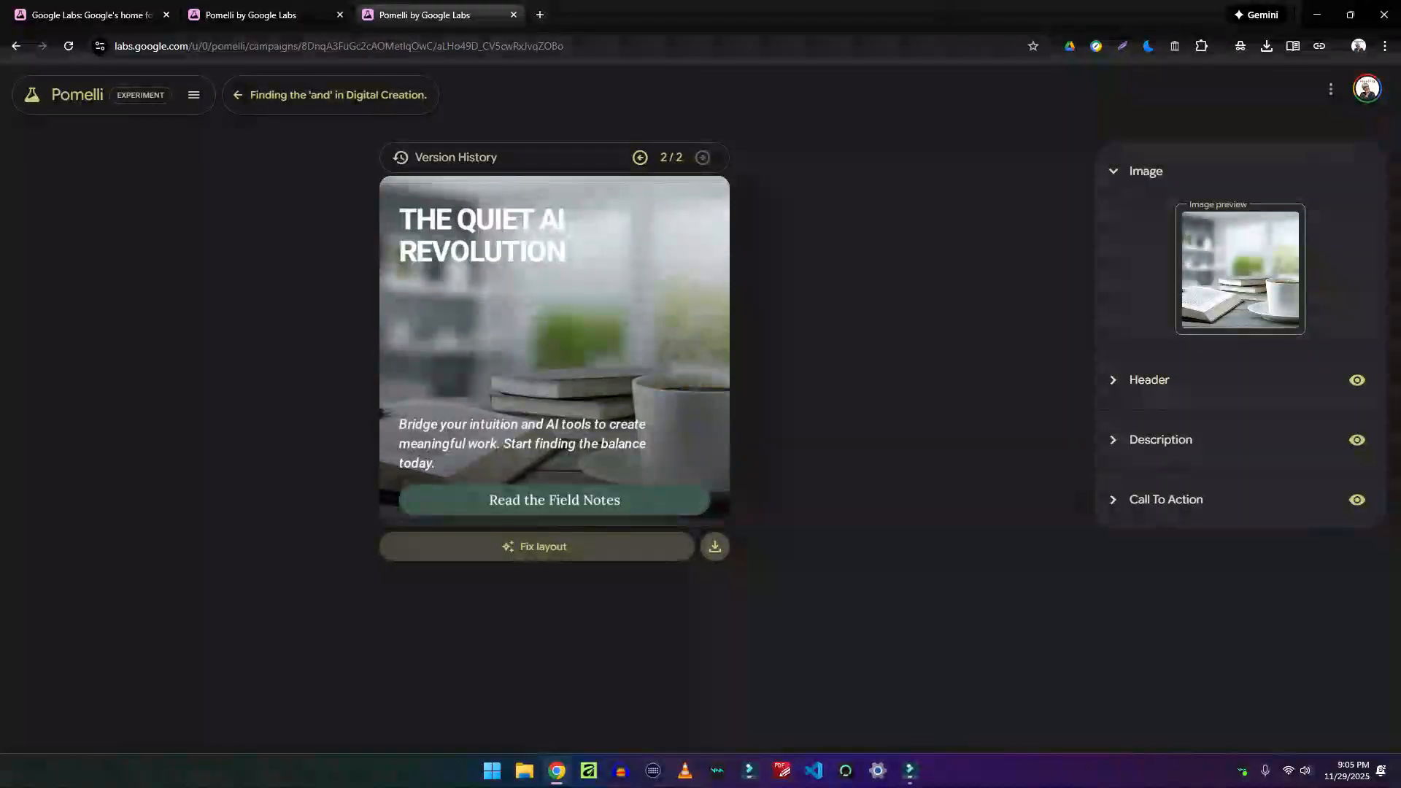
{"action": "left_click", "coordinate": [715, 546]}
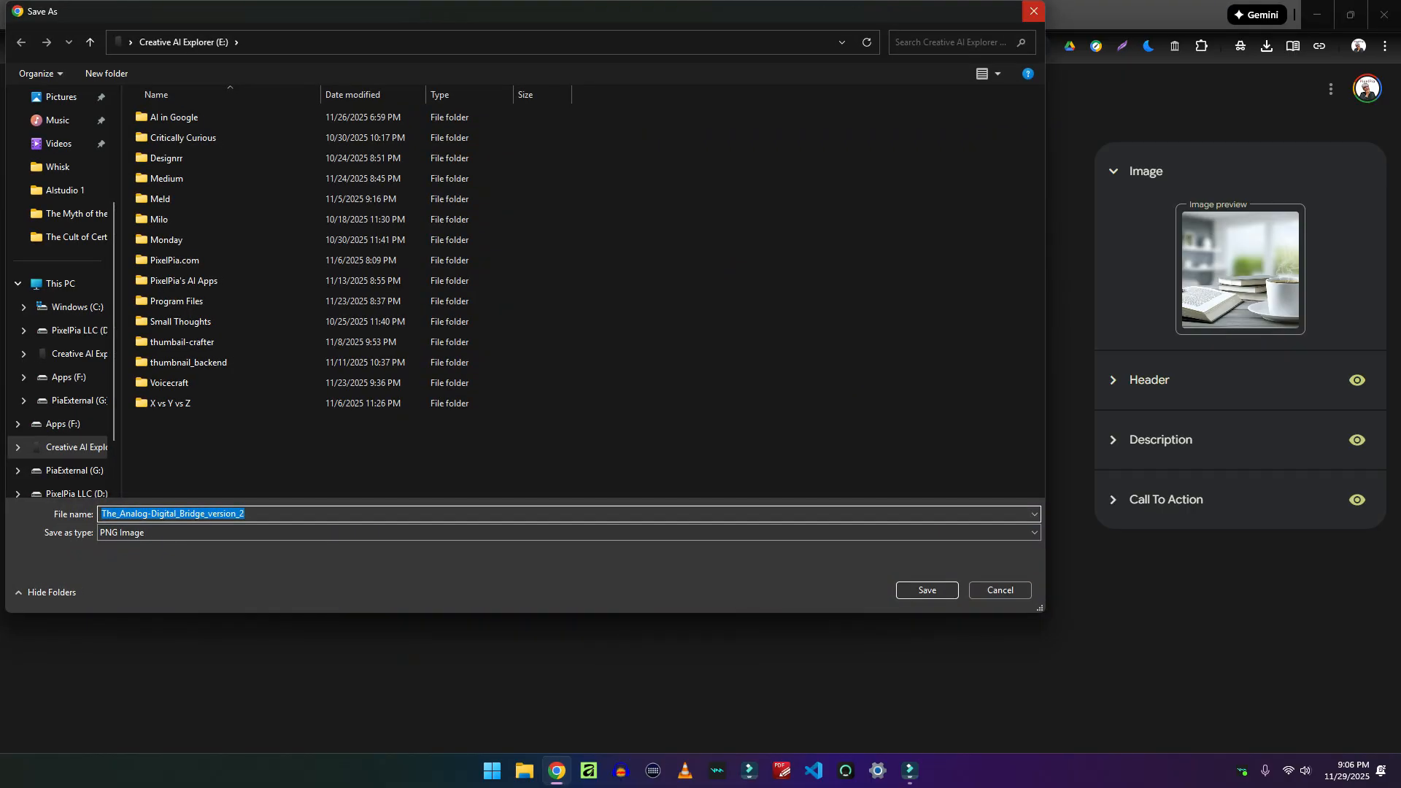
Cancel saving the downloaded Quiet AI Revolution creative image
{"action": "left_click", "coordinate": [1033, 11]}
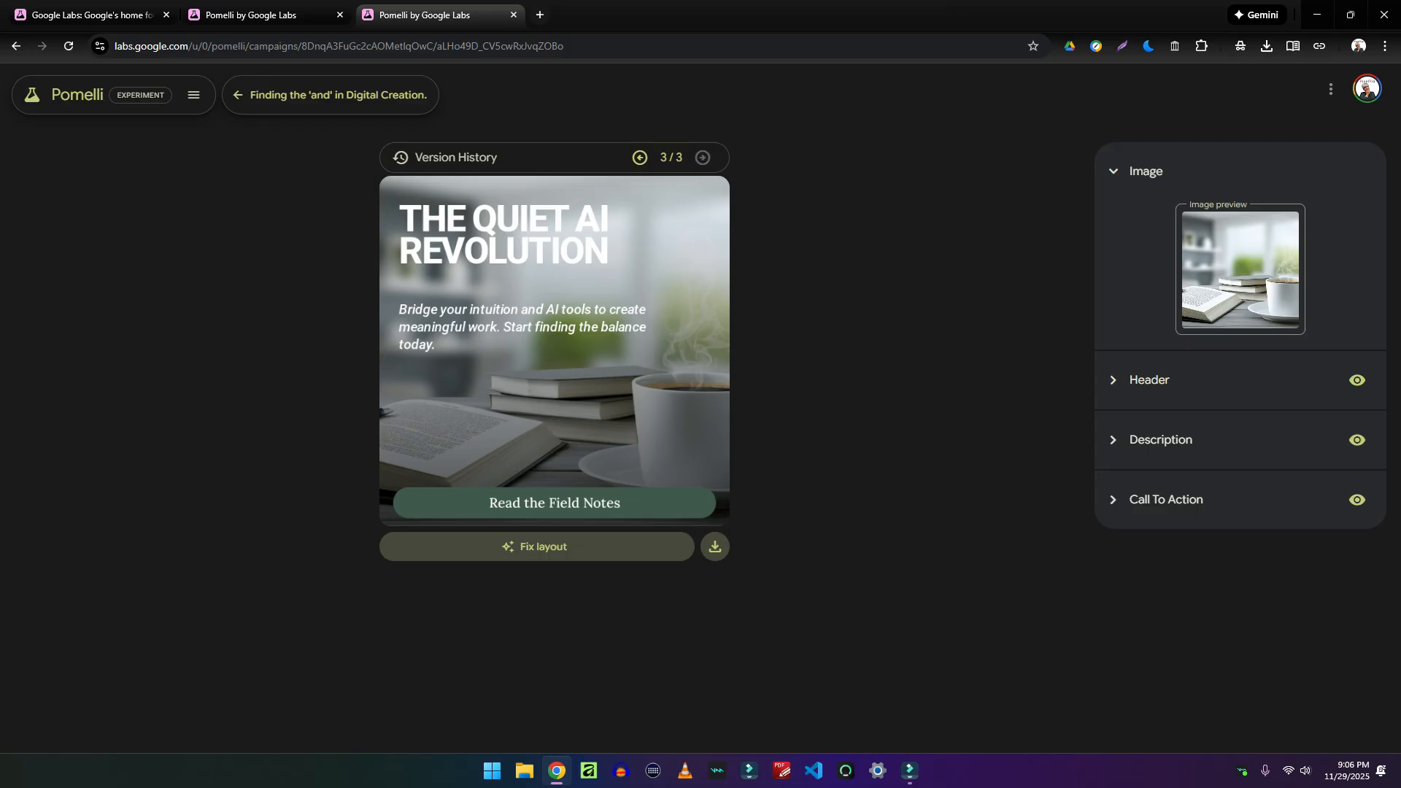
{"action": "left_click", "coordinate": [640, 157]}
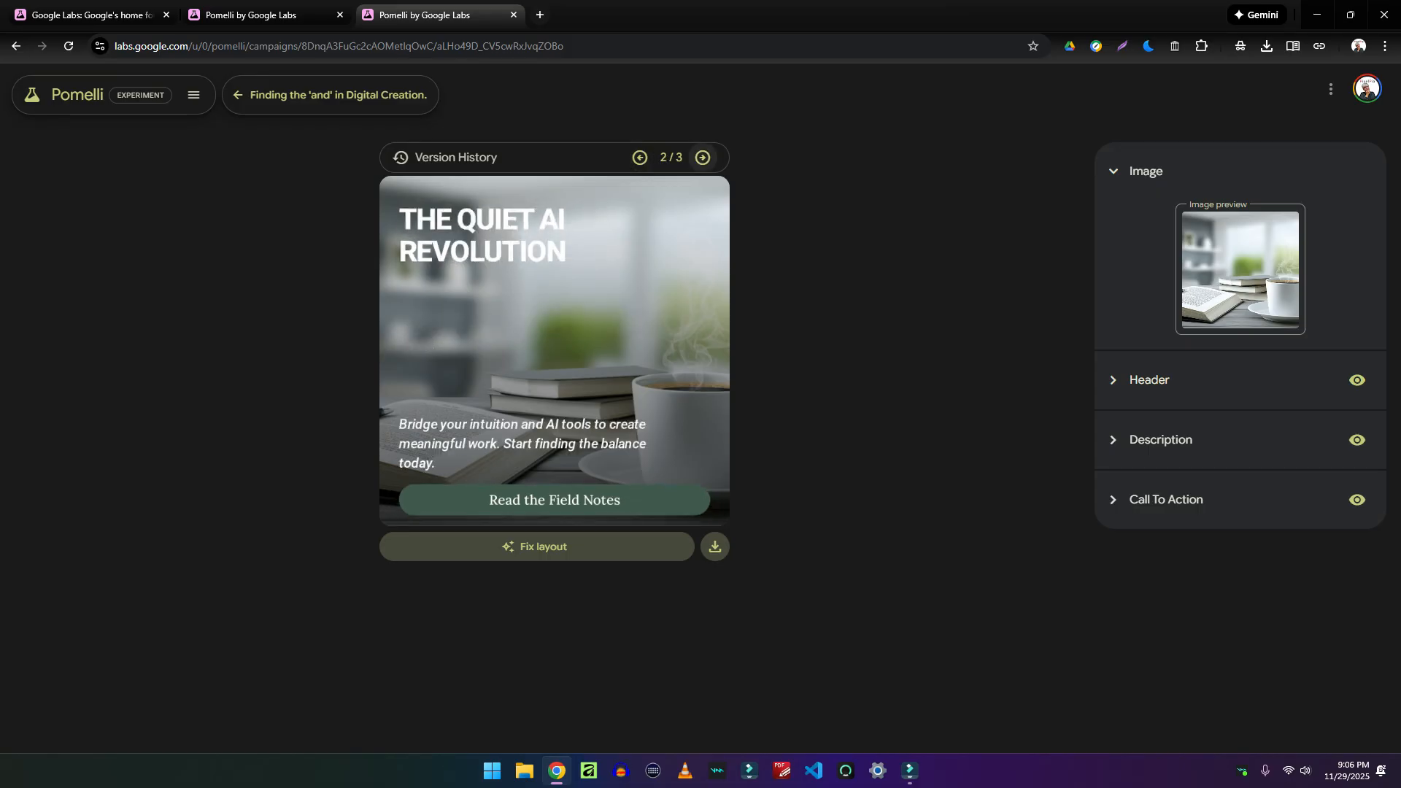
{"action": "left_click", "coordinate": [703, 156]}
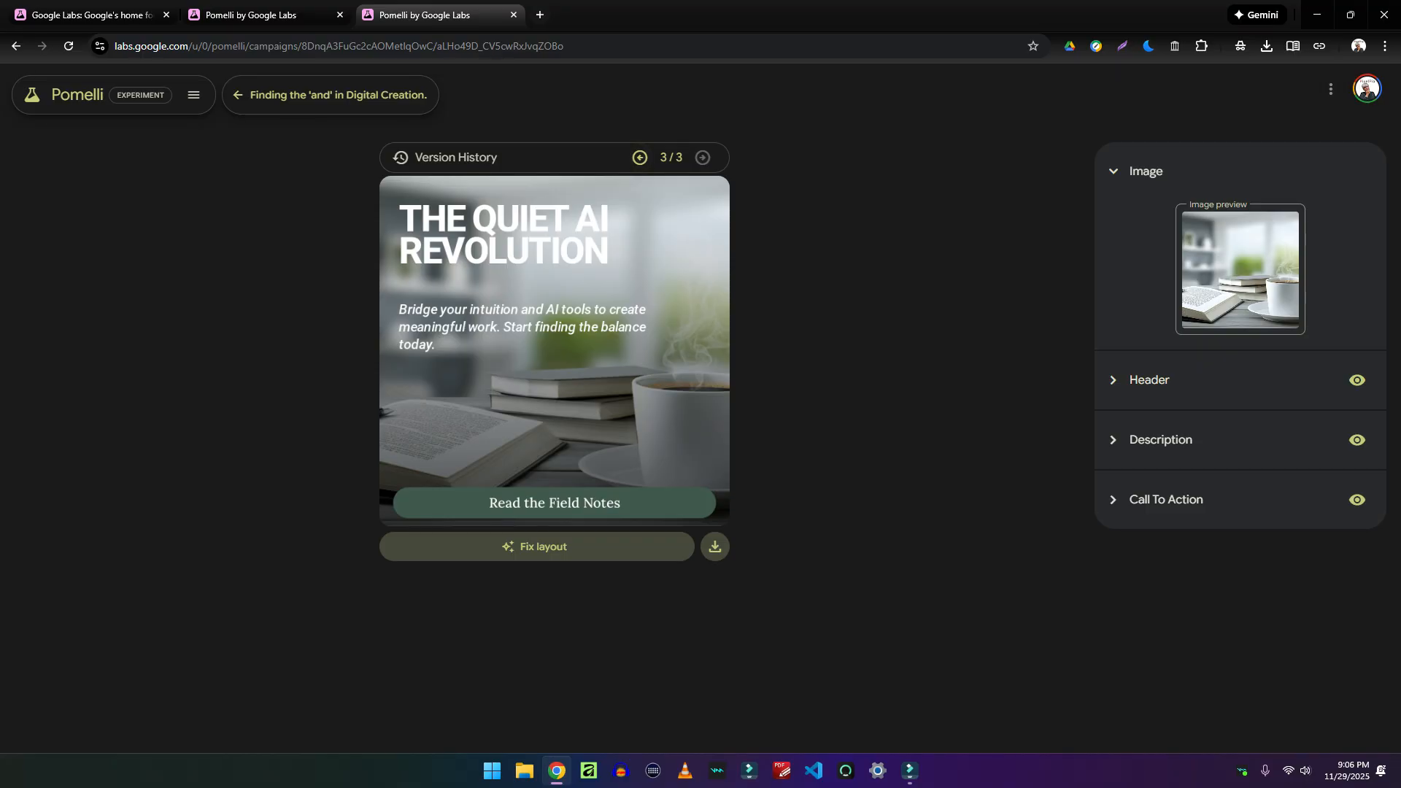
{"action": "left_click", "coordinate": [639, 157]}
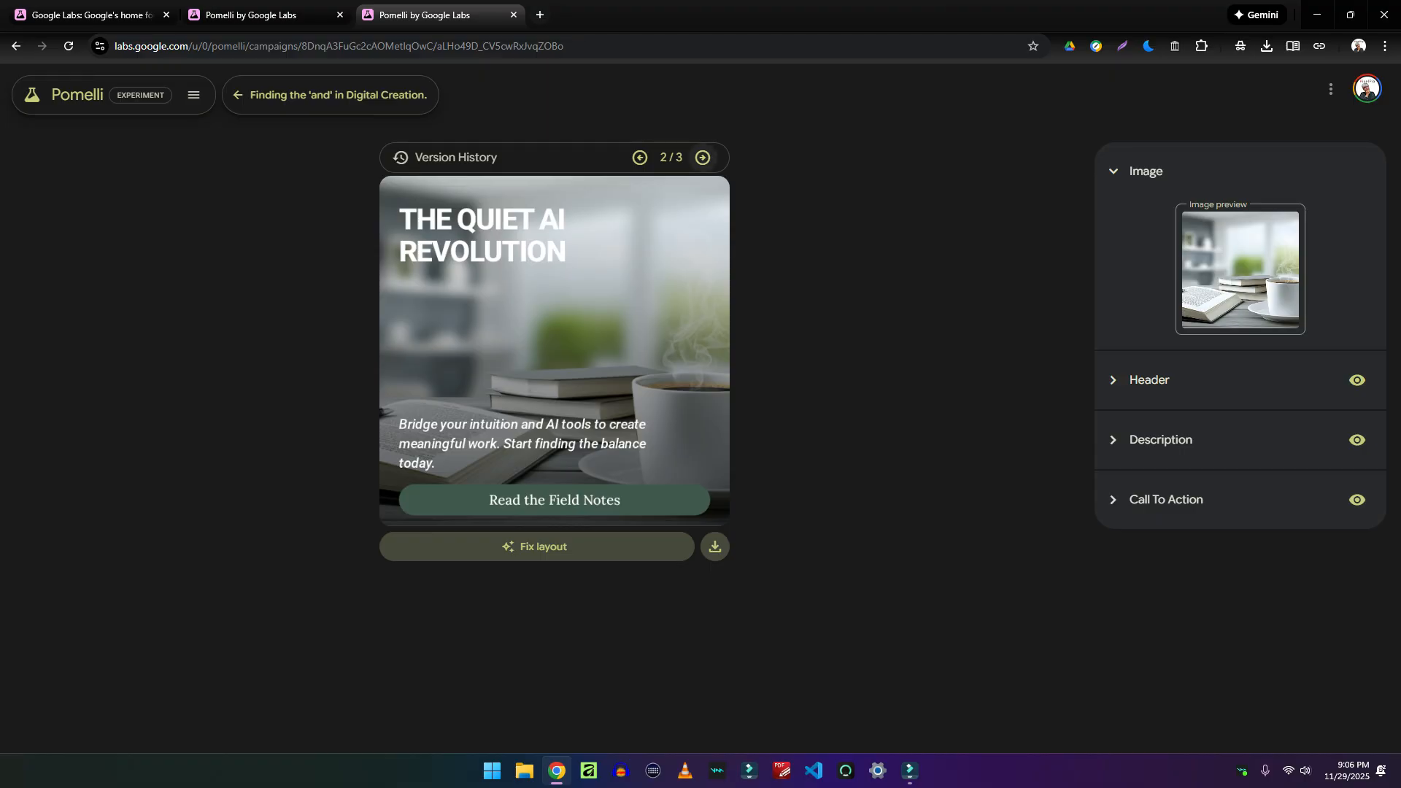
{"action": "left_click", "coordinate": [702, 157]}
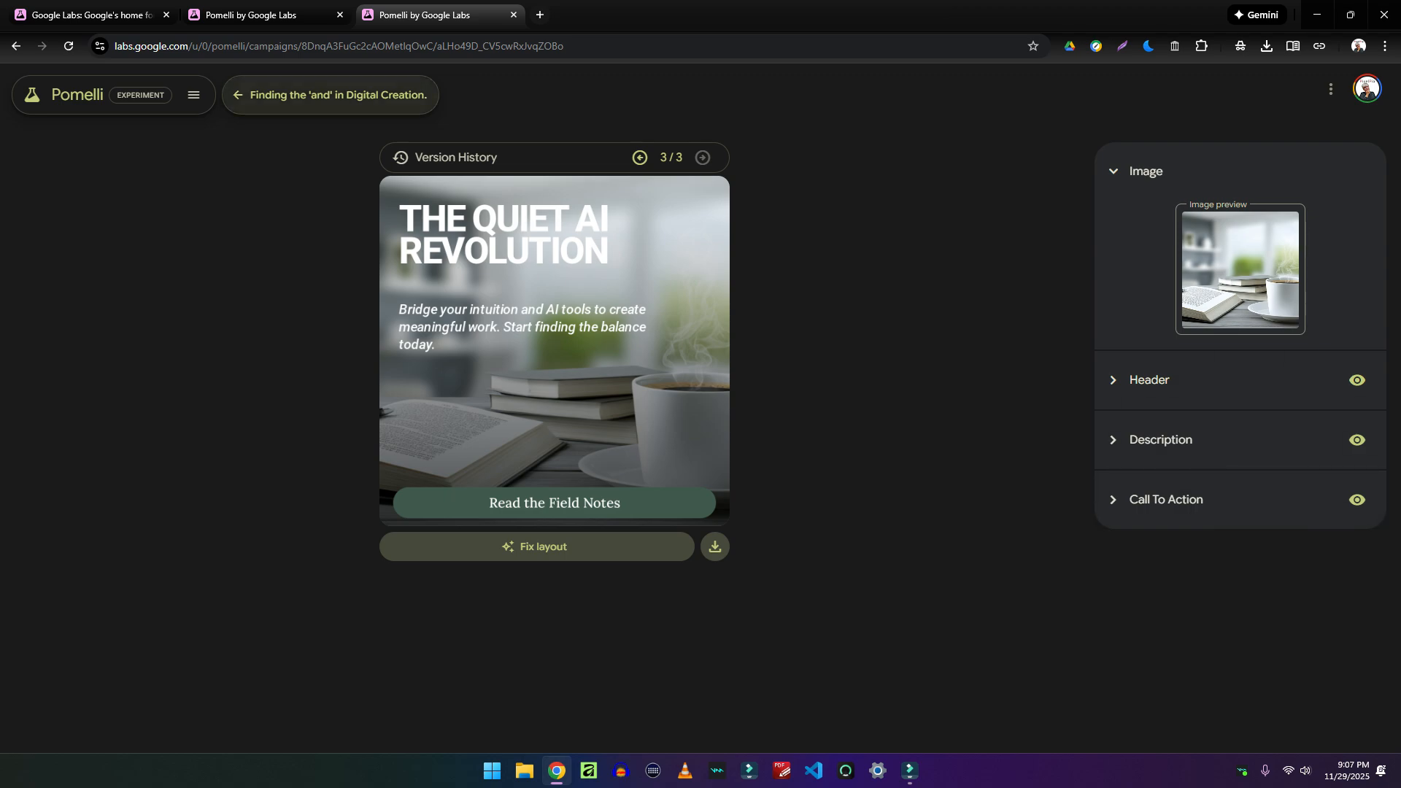
{"action": "left_click", "coordinate": [331, 96]}
Return to Home, dismiss a suggestion's options menu, and open 'Slowing down the AI conversation'
{"action": "scroll", "coordinate": [735, 350], "scroll_direction": "down", "scroll_amount": 2}
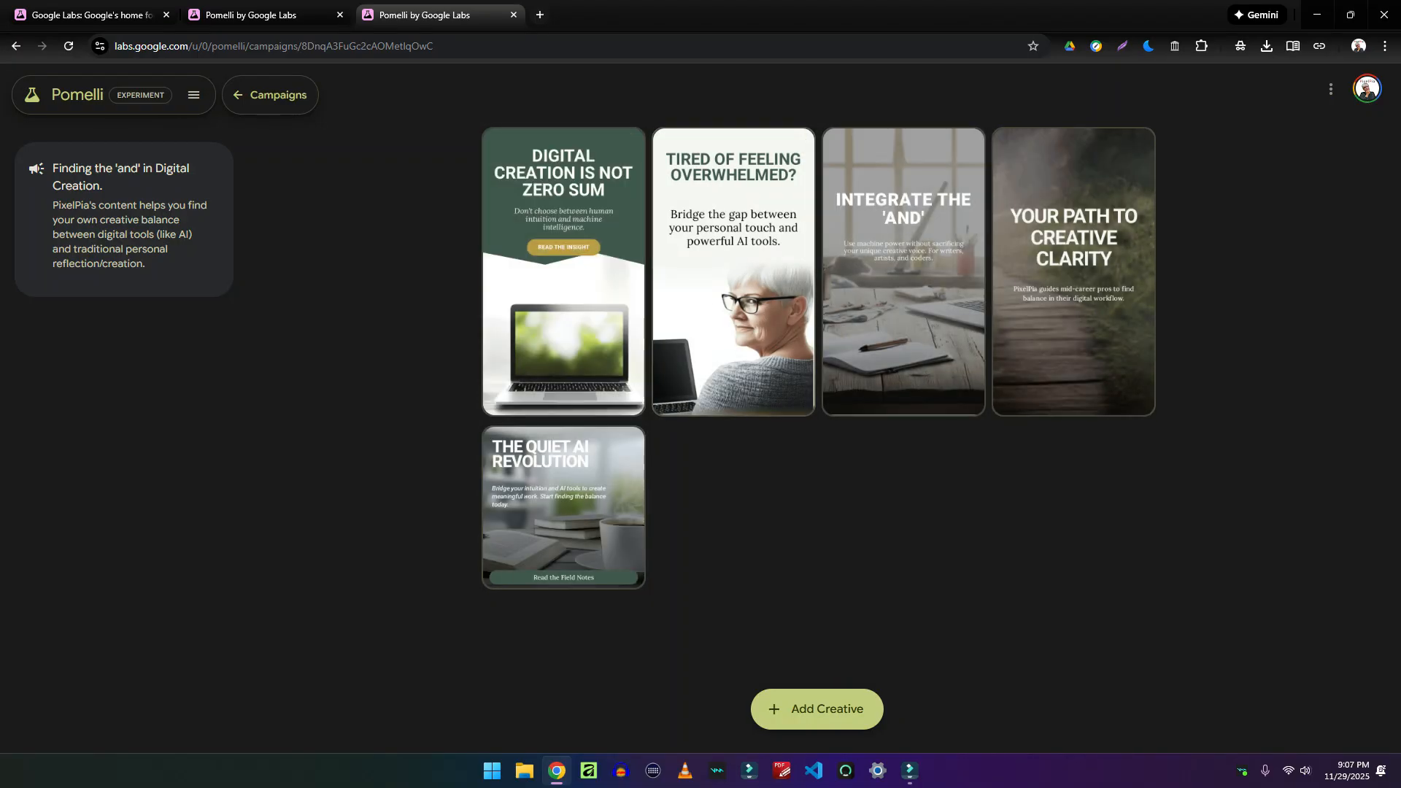
{"action": "scroll", "coordinate": [817, 409], "scroll_direction": "up", "scroll_amount": 2}
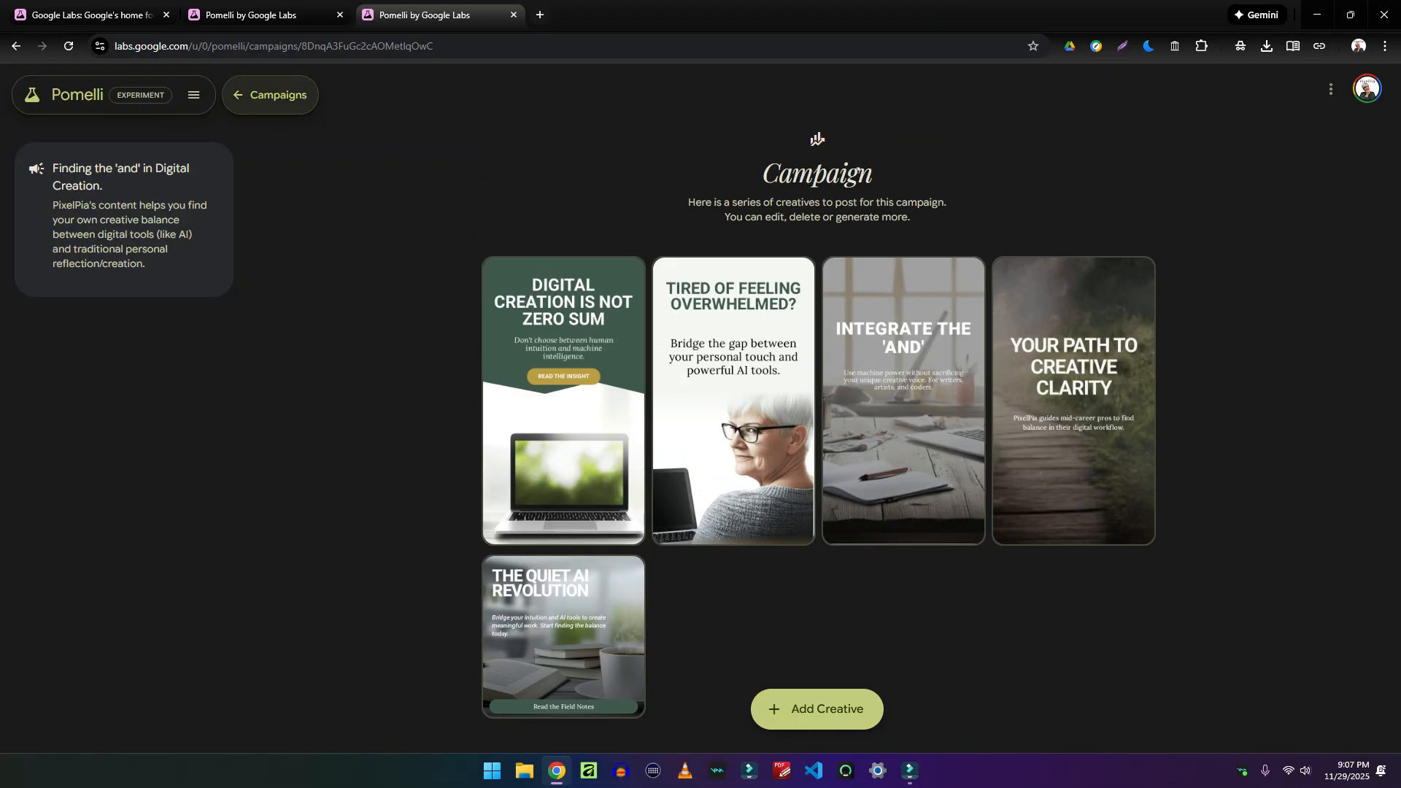
{"action": "left_click", "coordinate": [270, 95]}
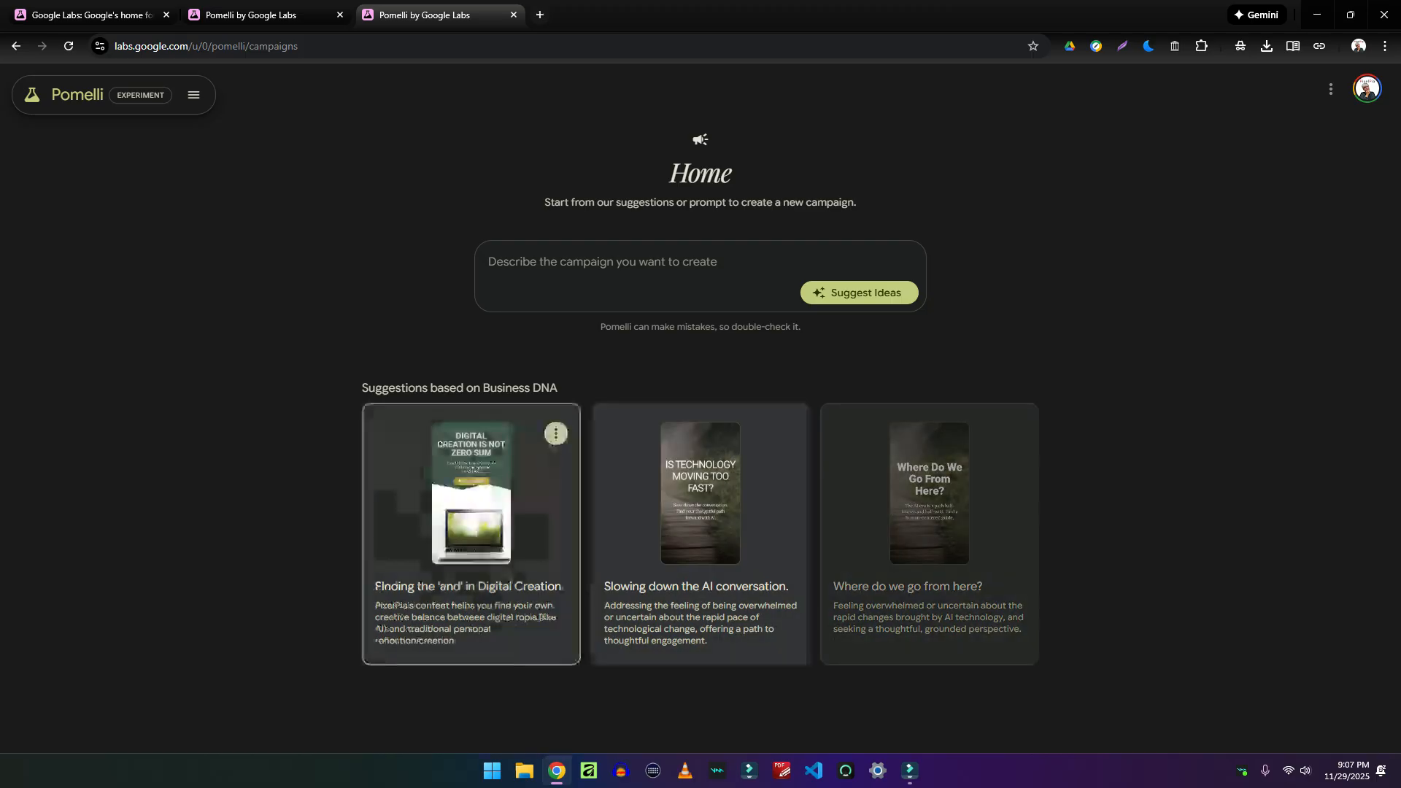
{"action": "left_click", "coordinate": [555, 433]}
{"action": "left_click", "coordinate": [702, 518]}
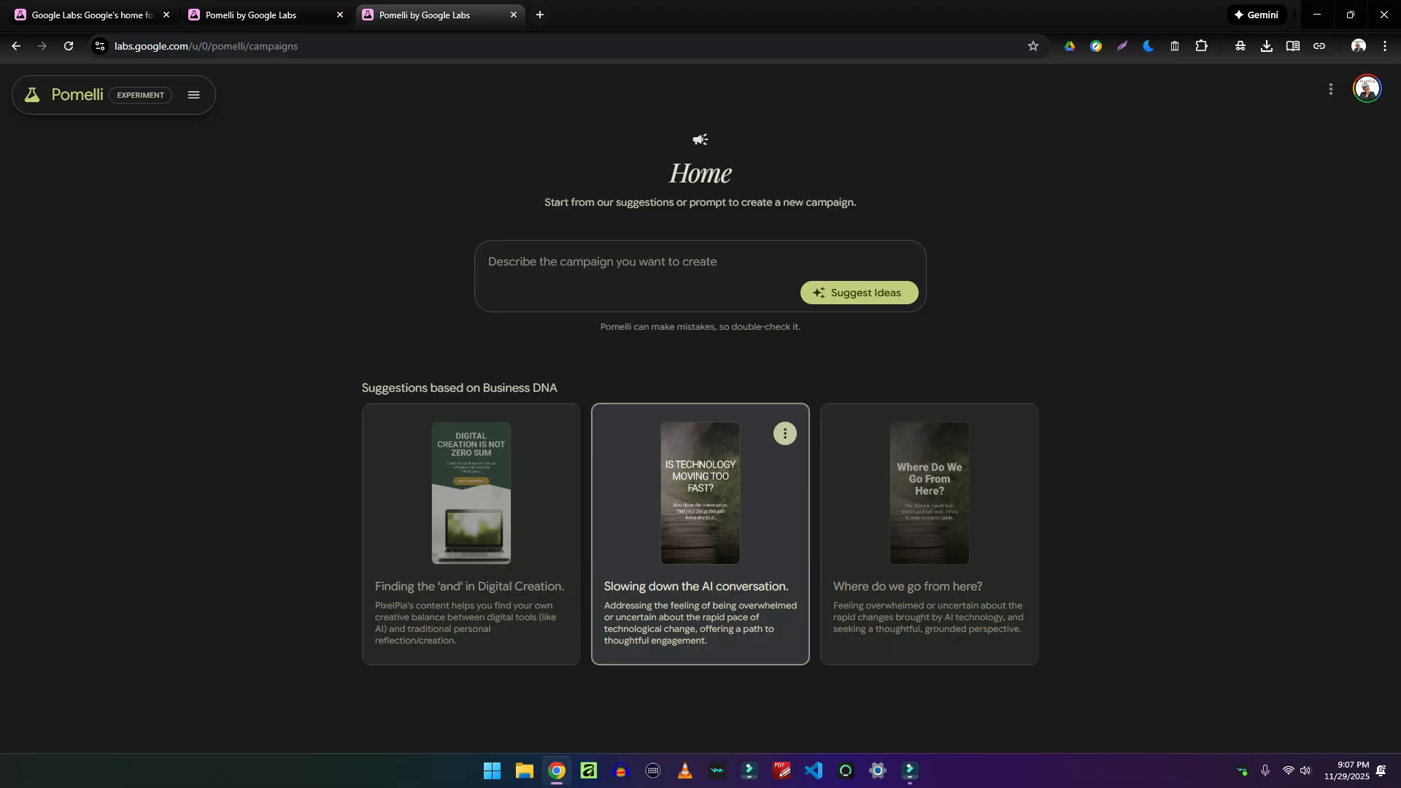
{"action": "left_click", "coordinate": [700, 518]}
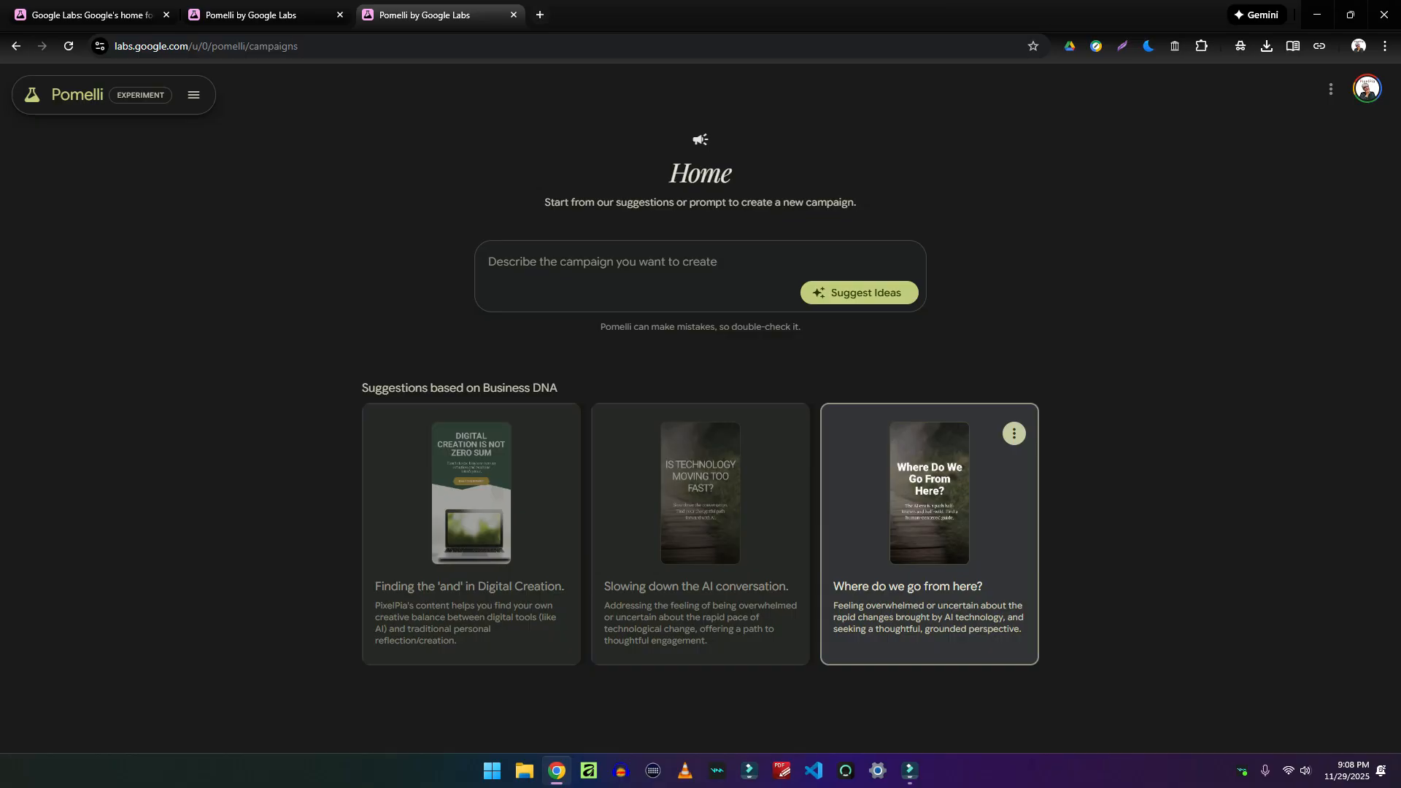
{"action": "left_click", "coordinate": [930, 526]}
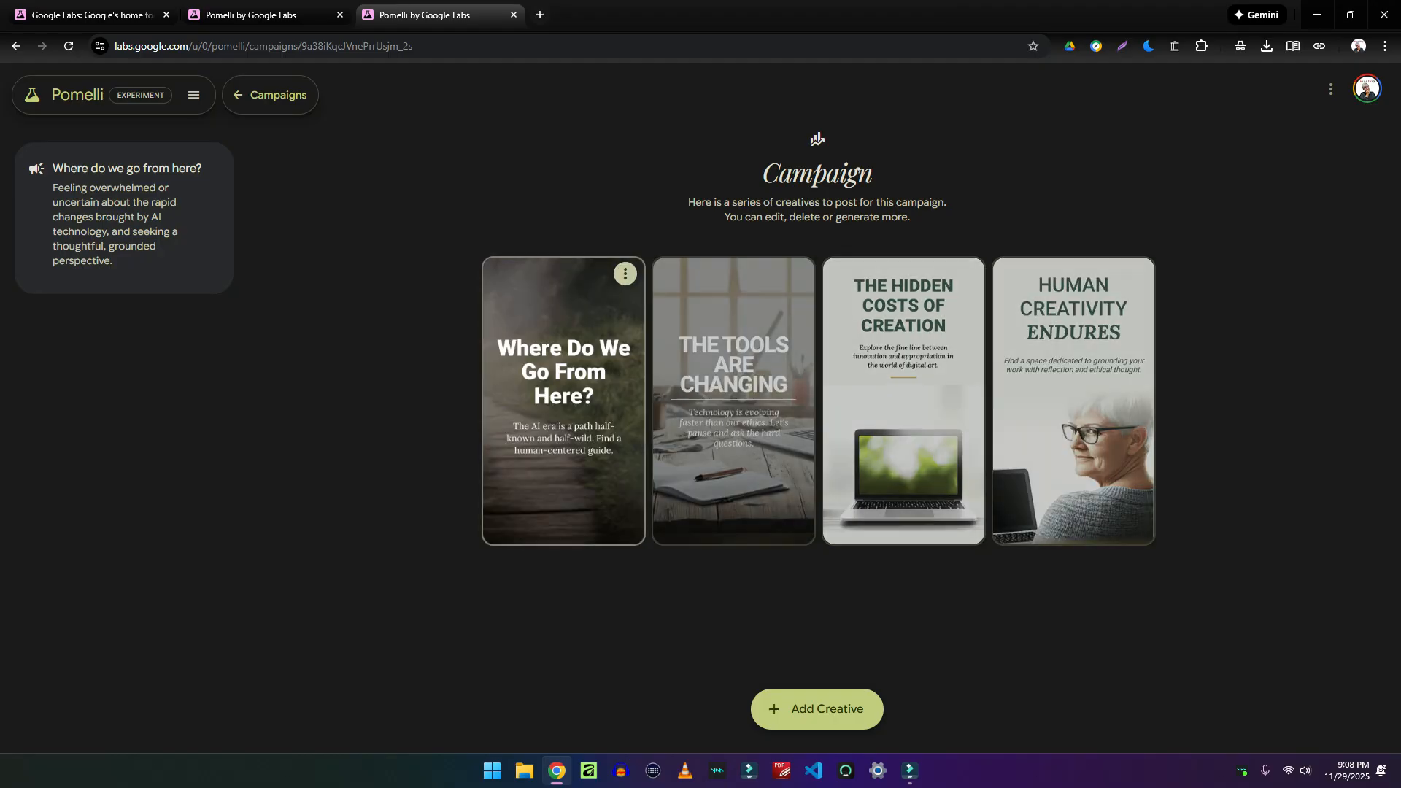
{"action": "left_click", "coordinate": [270, 95]}
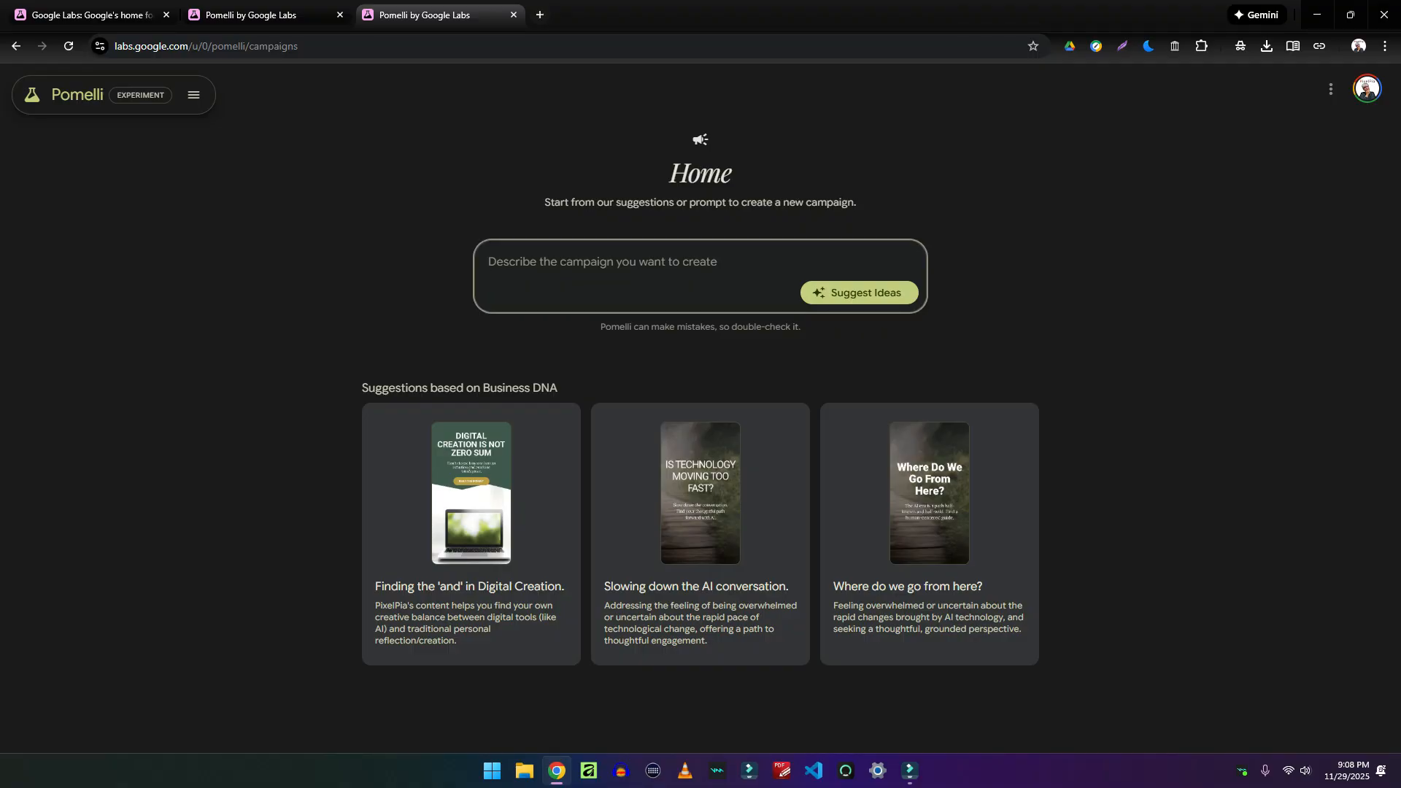
Submit the prompt 'a social media campaign creating curiousity about this personal blog' for ideas
{"action": "type", "text": "a s"}
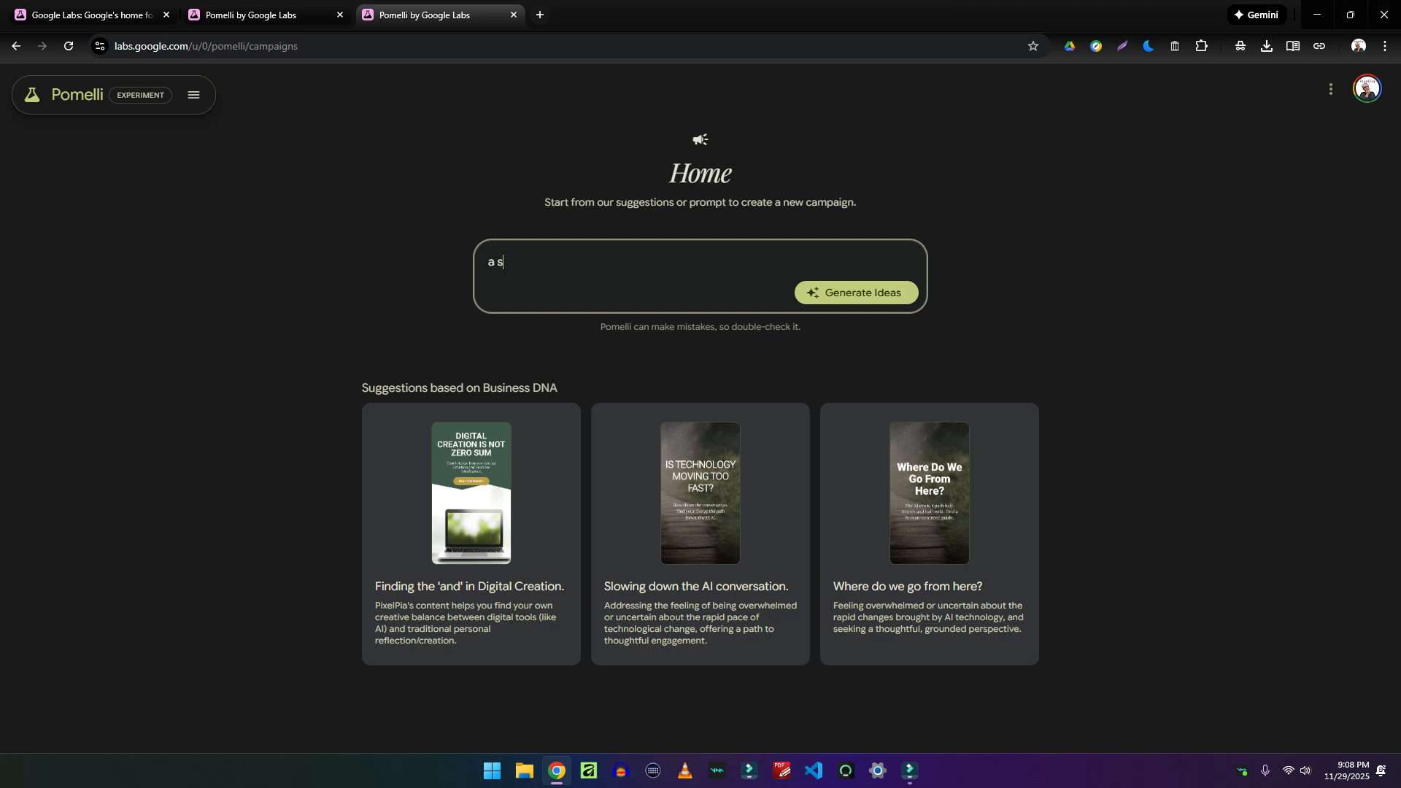
{"action": "type", "text": "ocial media campaign cre"}
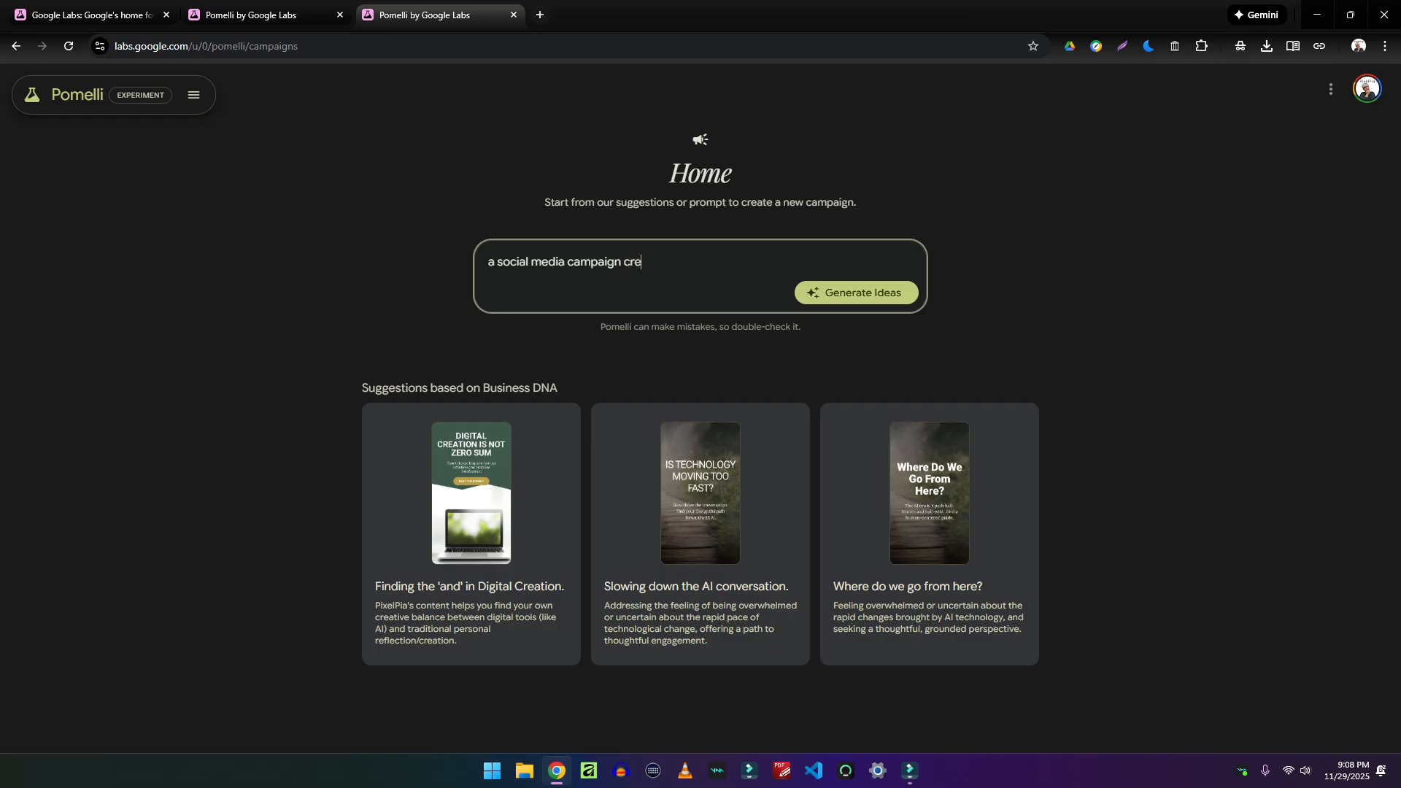
{"action": "type", "text": "ating curiousity about th"}
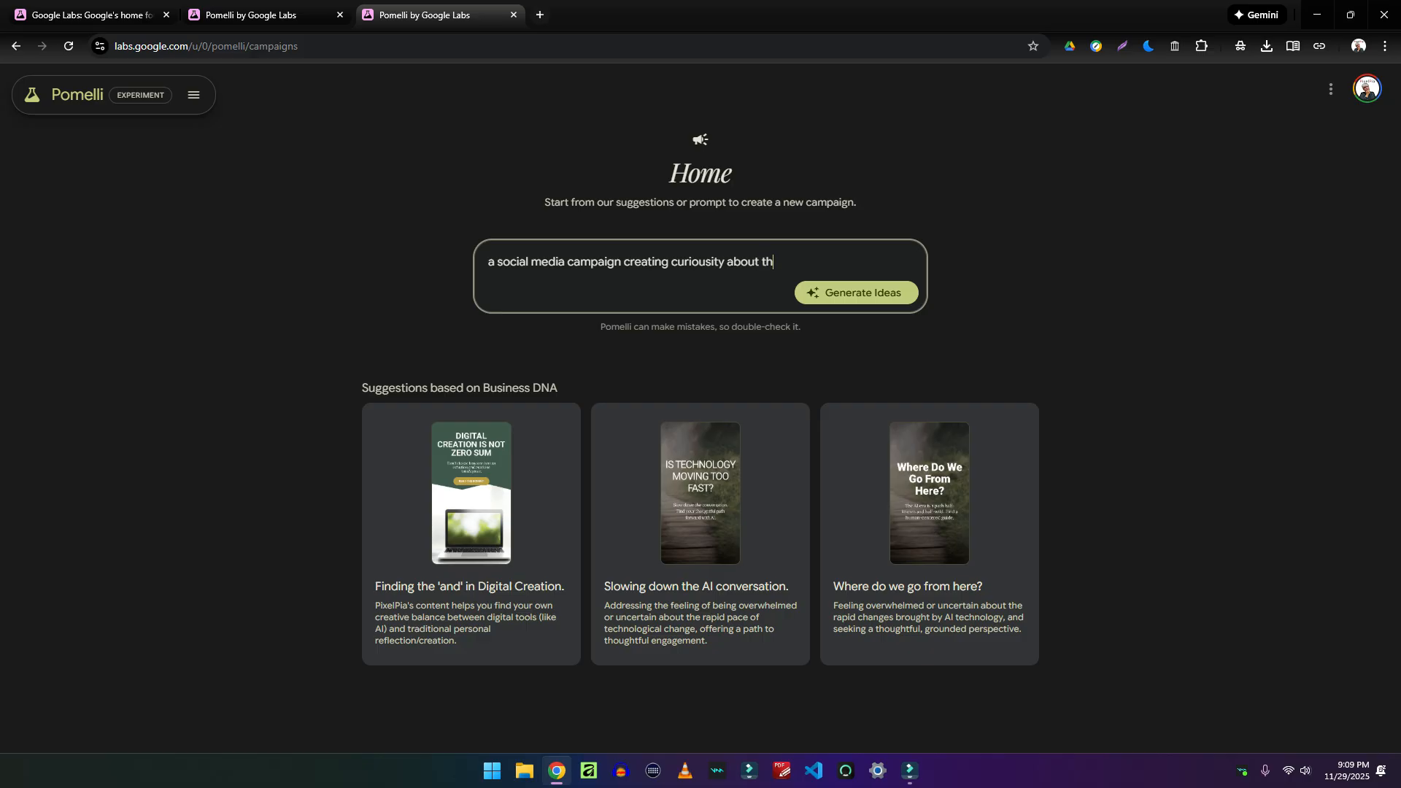
{"action": "type", "text": "is personal blog"}
{"action": "key", "text": "Return"}
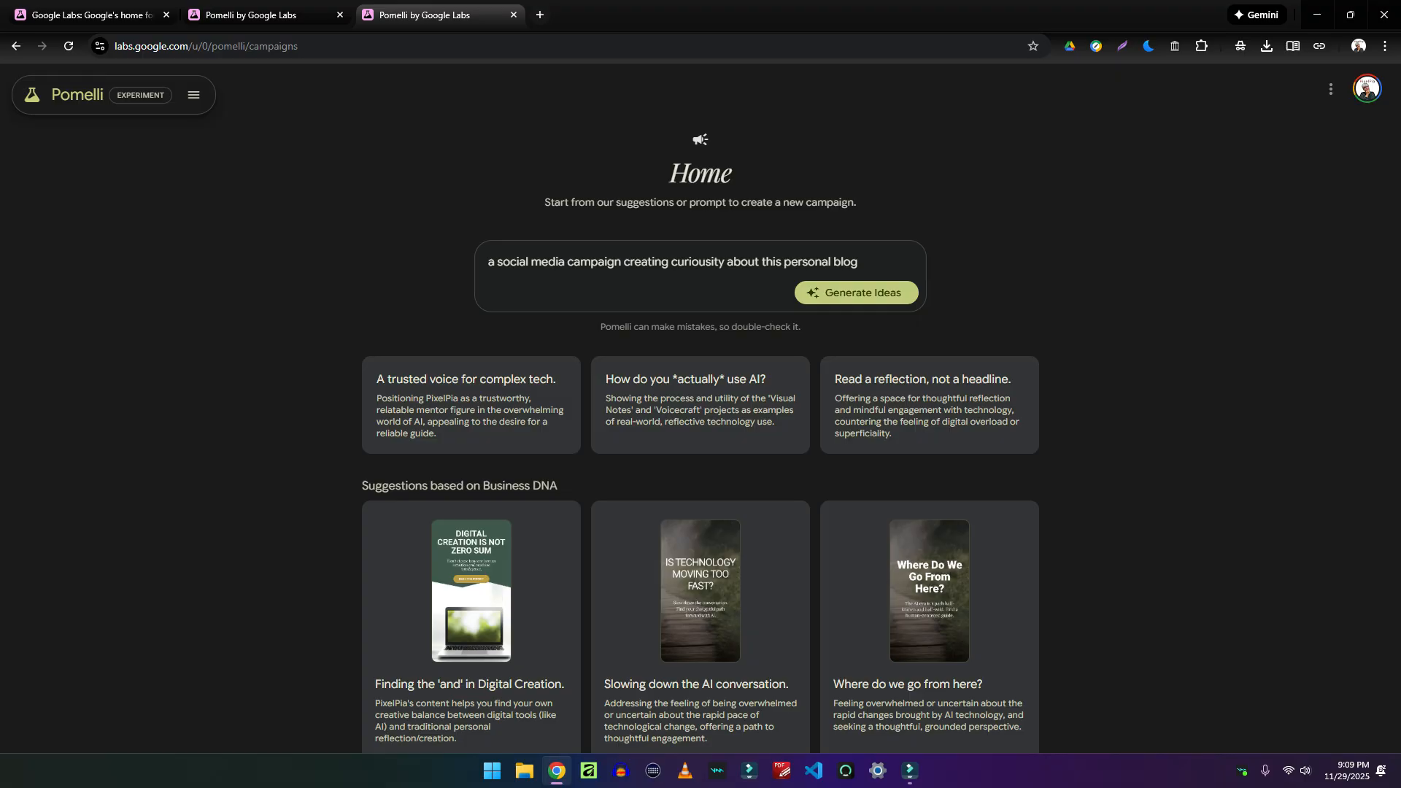
Generate a campaign from the 'How do you *actually* use AI?' idea card
{"action": "left_click", "coordinate": [700, 405]}
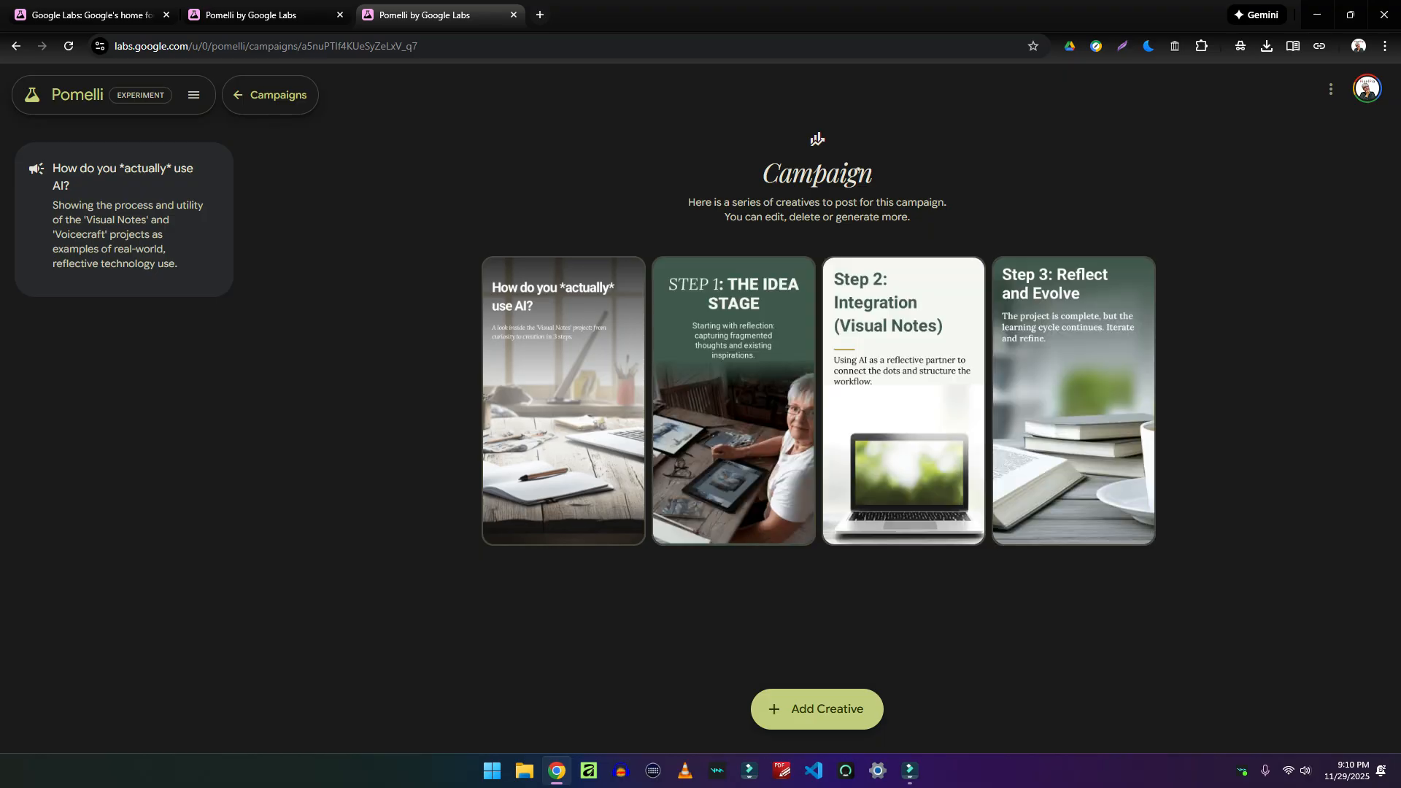
View the first, Step 2 and Step 3 creatives, returning to the campaign overview each time
{"action": "mouse_move", "coordinate": [564, 401]}
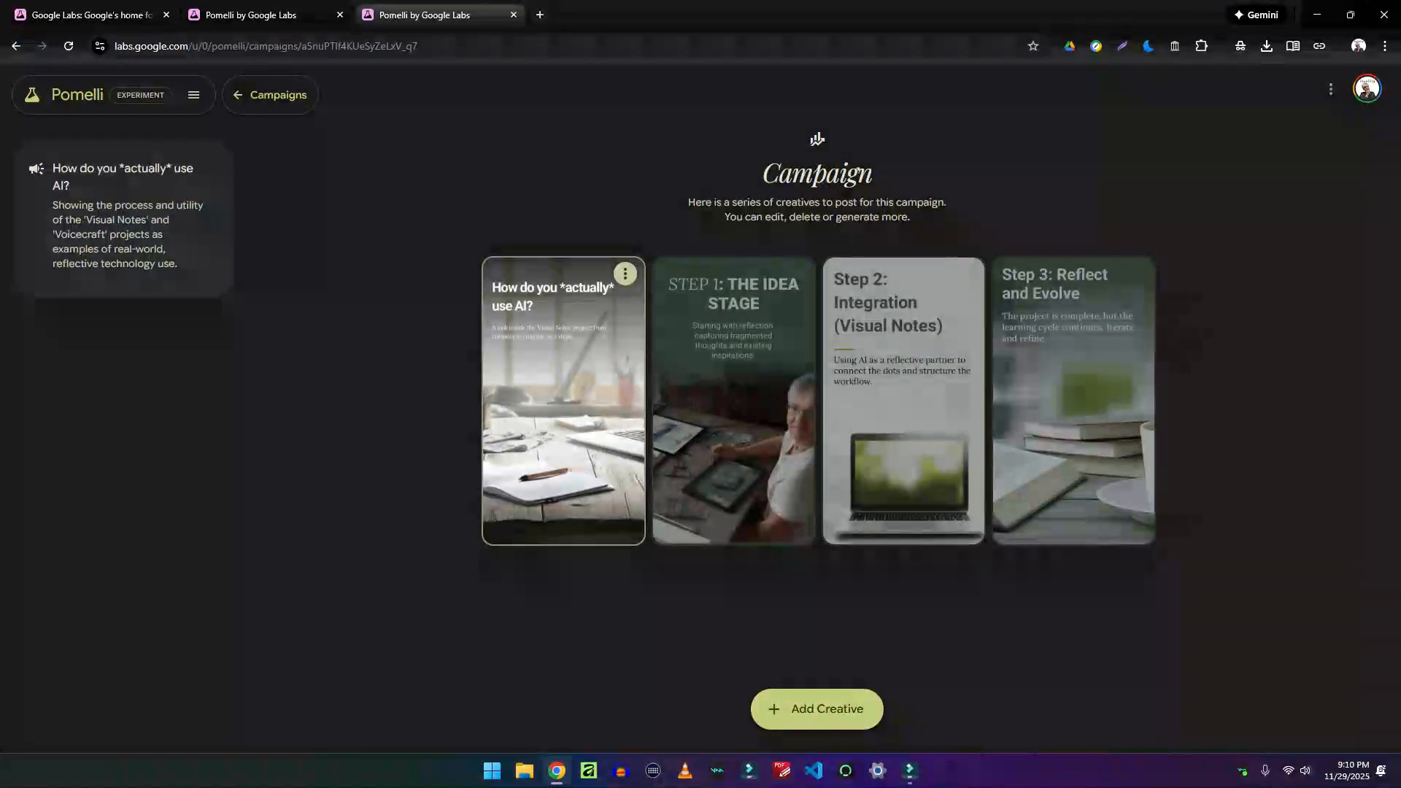
{"action": "left_click", "coordinate": [564, 401]}
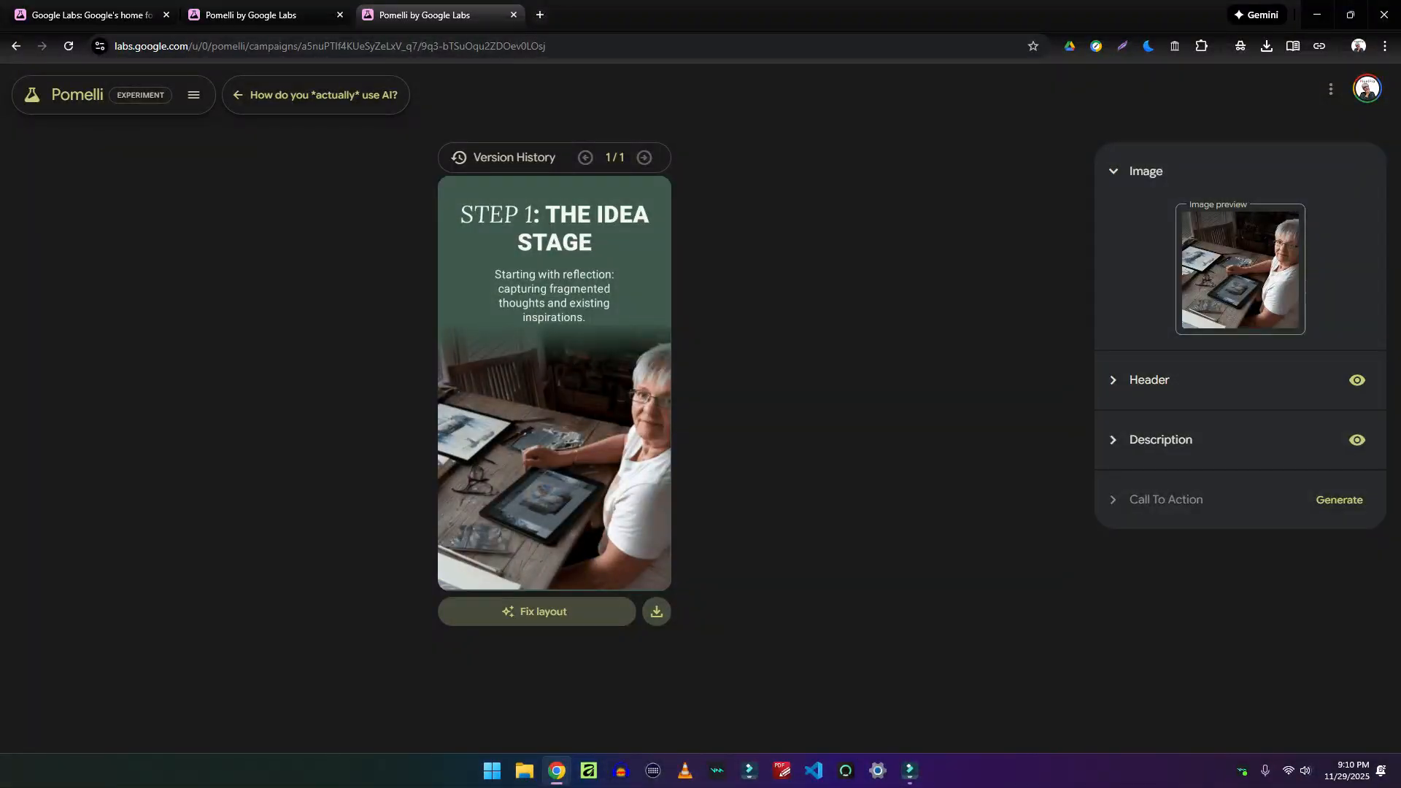
{"action": "left_click", "coordinate": [305, 95]}
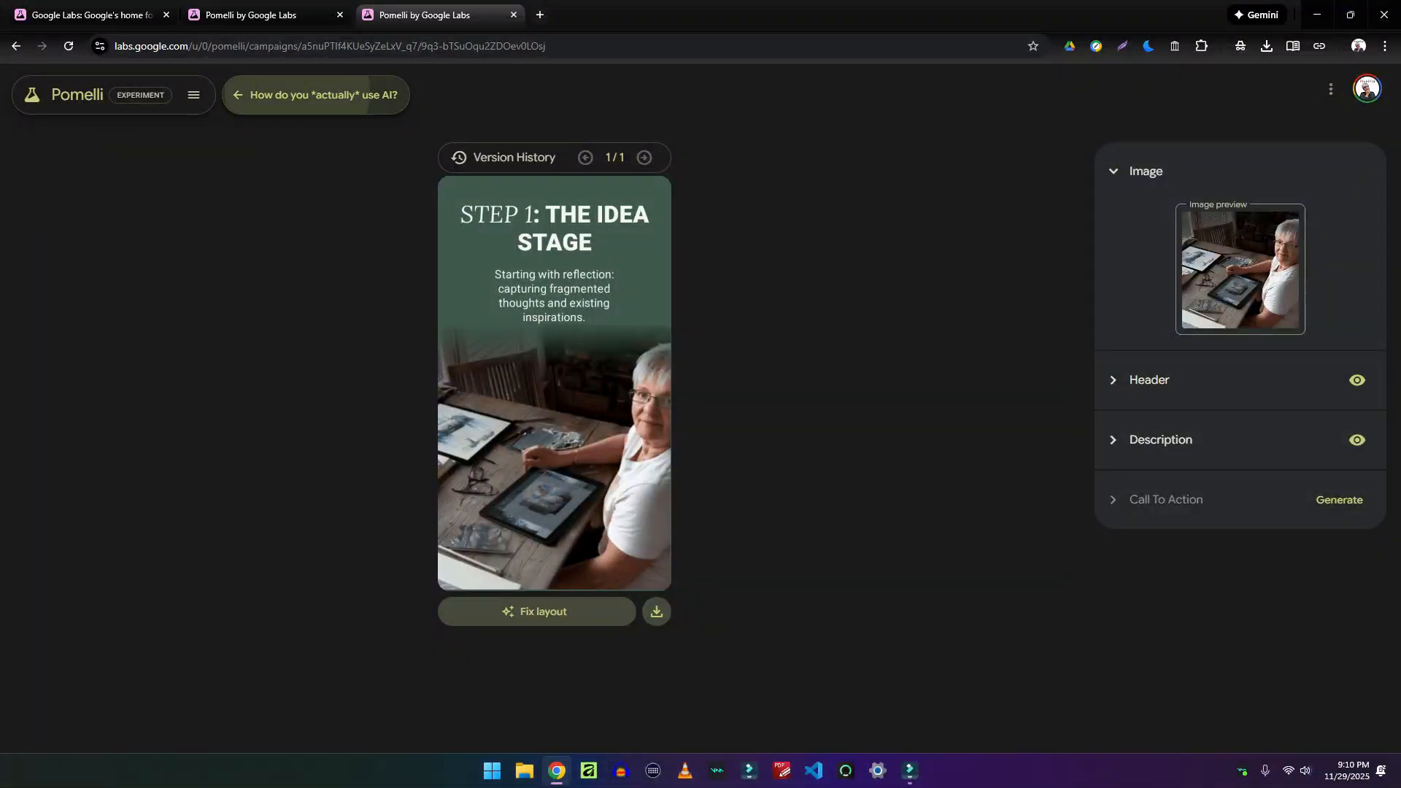
{"action": "left_click", "coordinate": [904, 438]}
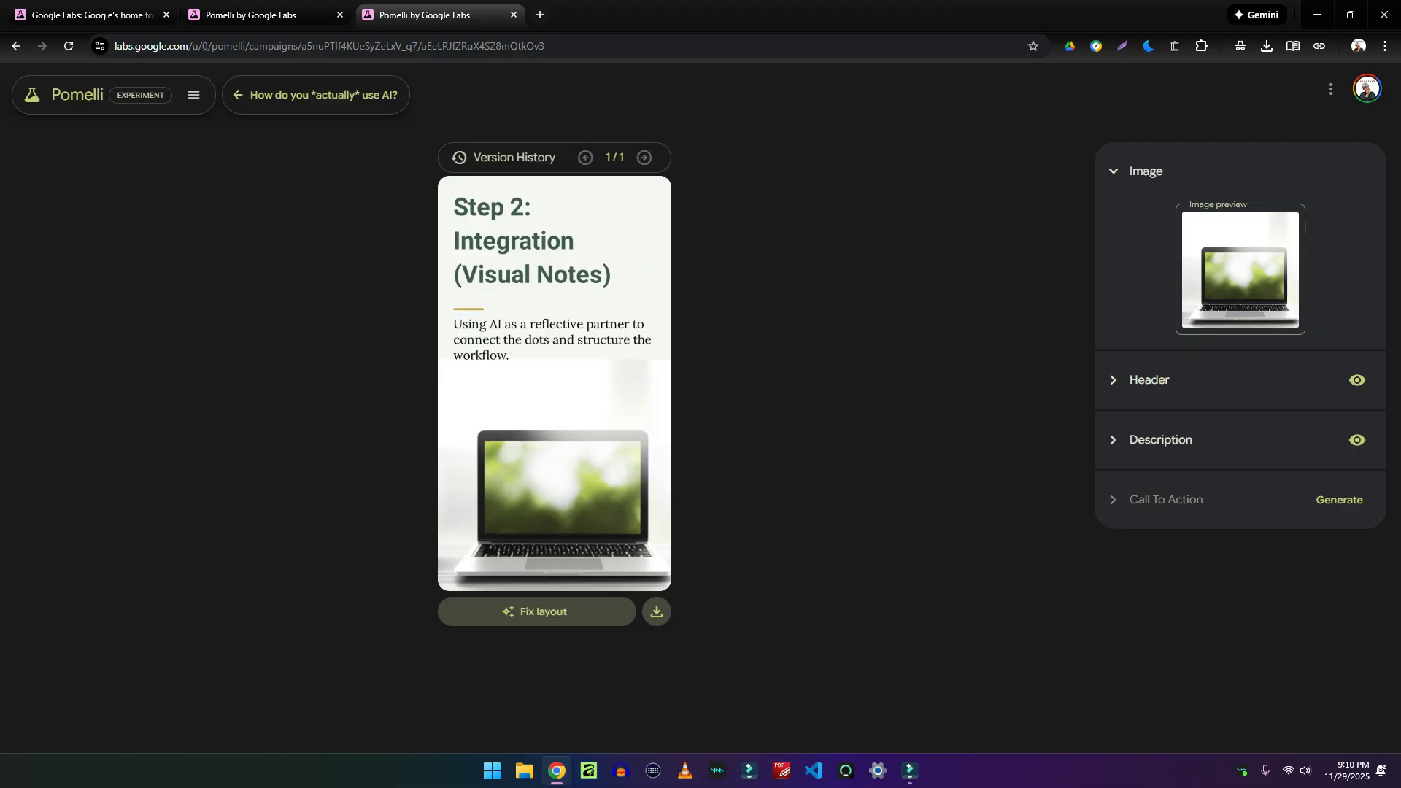
{"action": "left_click", "coordinate": [316, 95]}
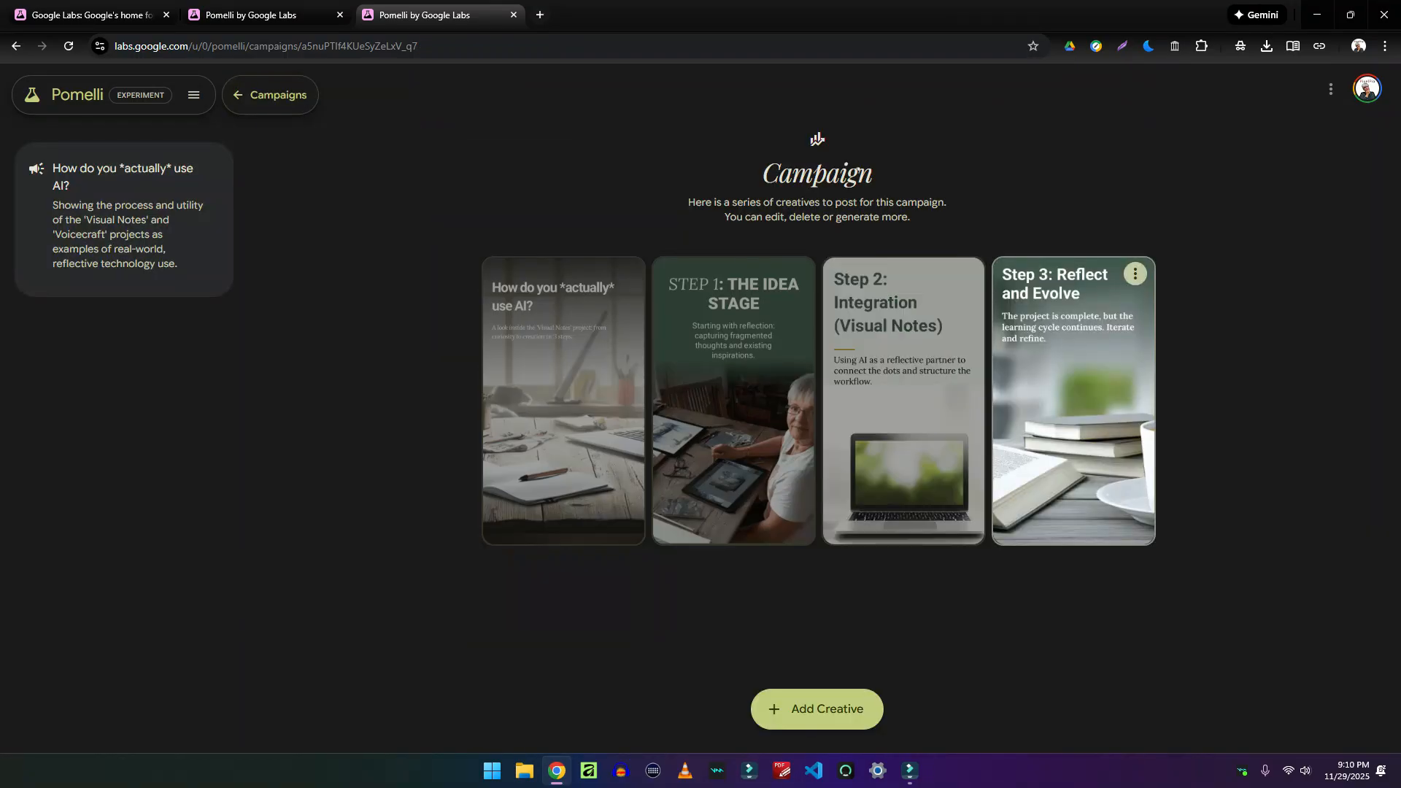
{"action": "left_click", "coordinate": [1119, 393]}
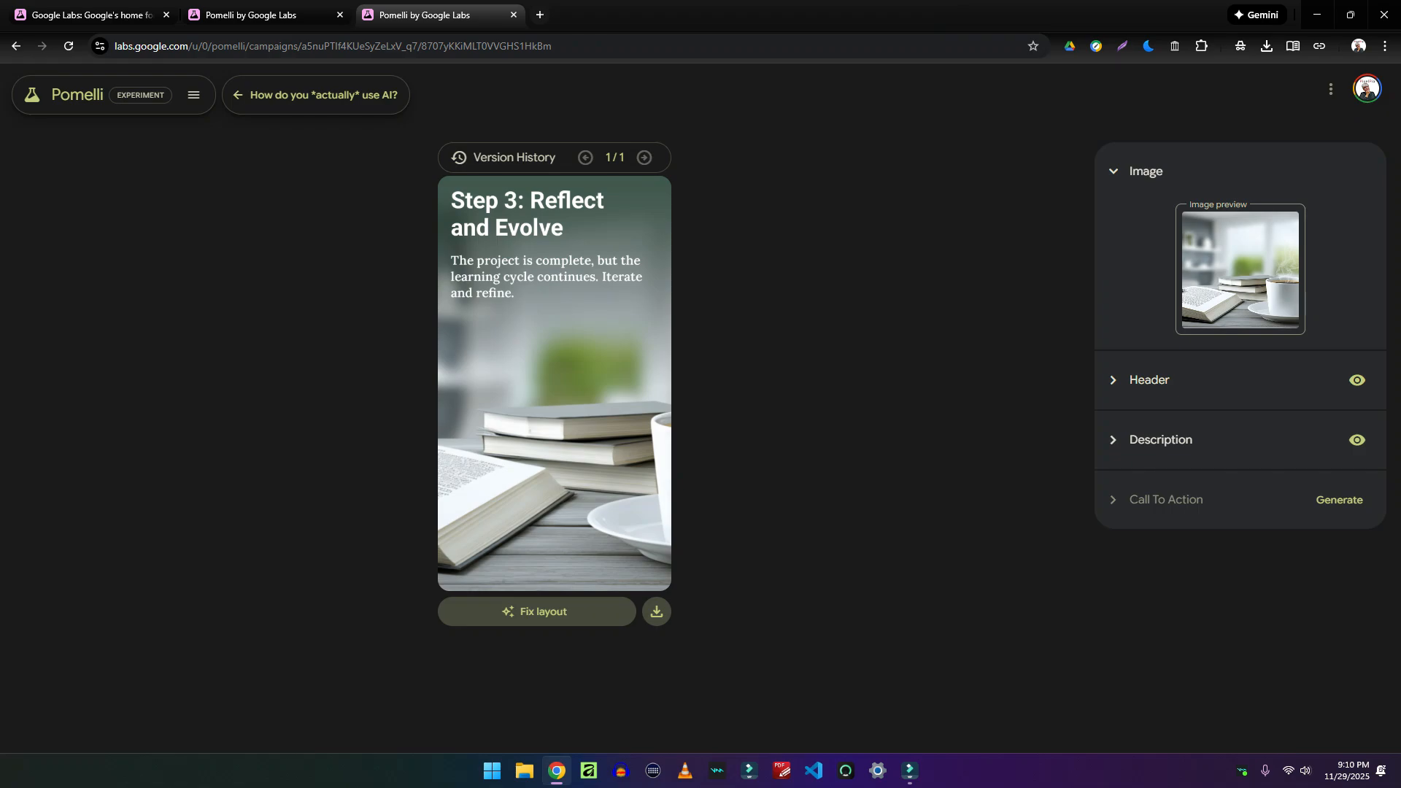
{"action": "left_click", "coordinate": [316, 95]}
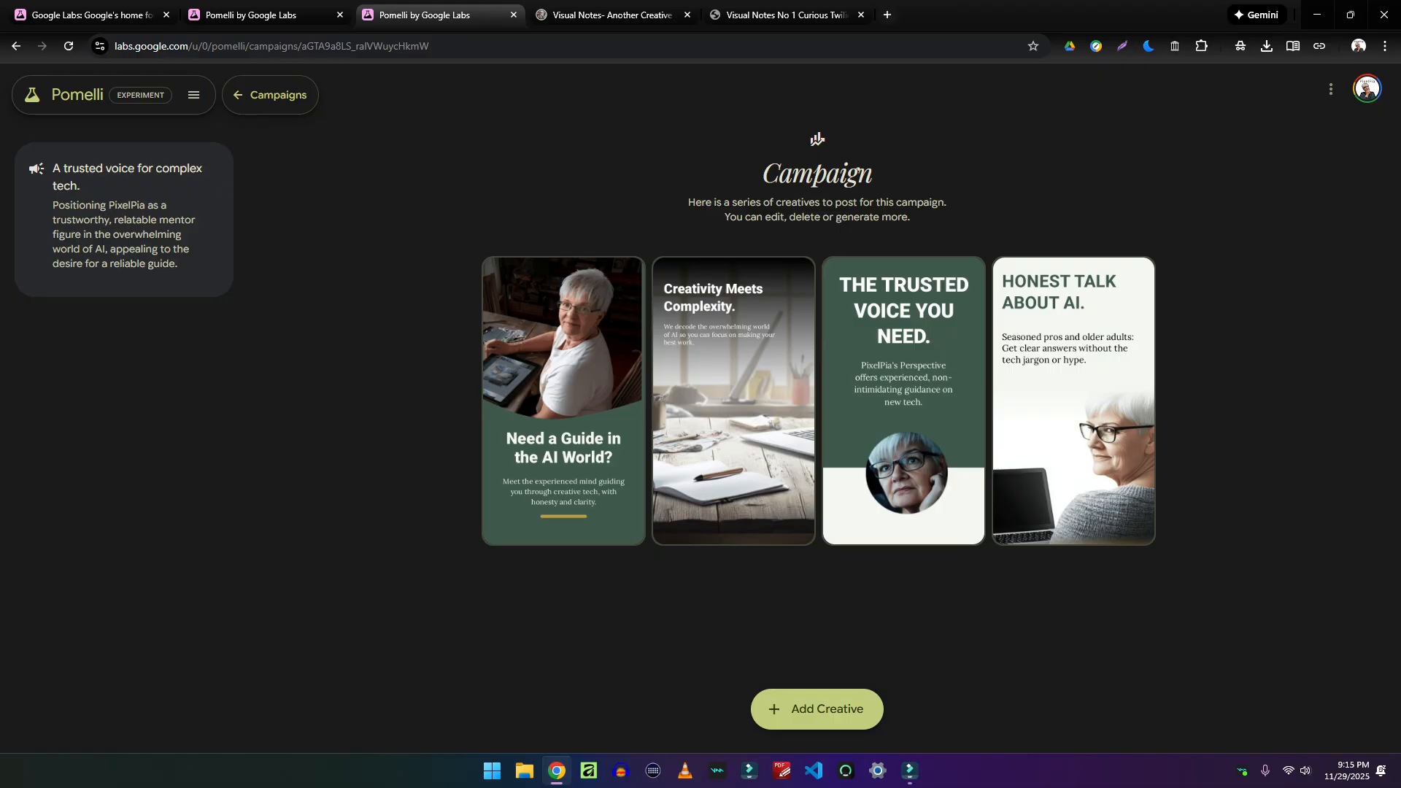
Go back to the campaigns Home page and open Business DNA from the navigation panel
{"action": "left_click", "coordinate": [16, 46]}
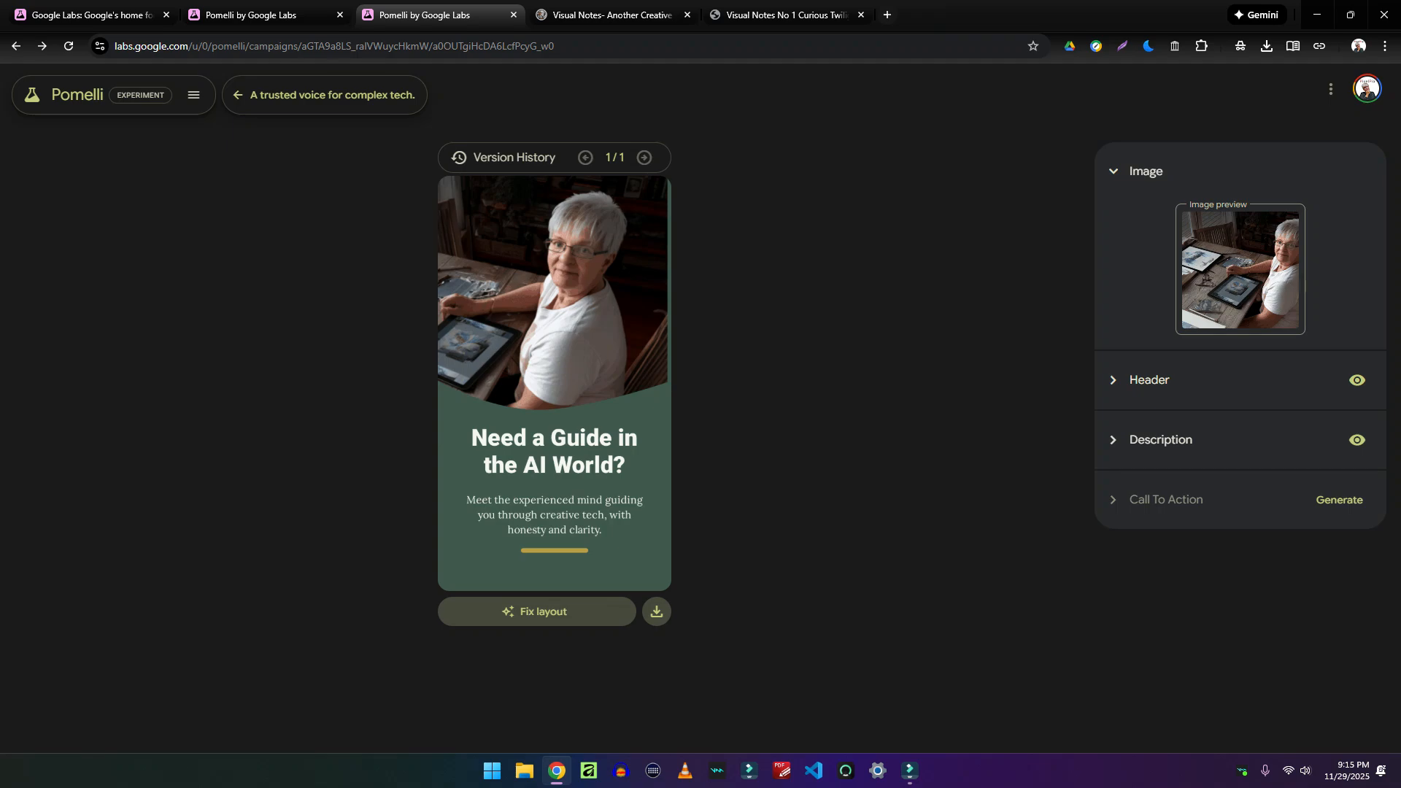
{"action": "left_click", "coordinate": [76, 95]}
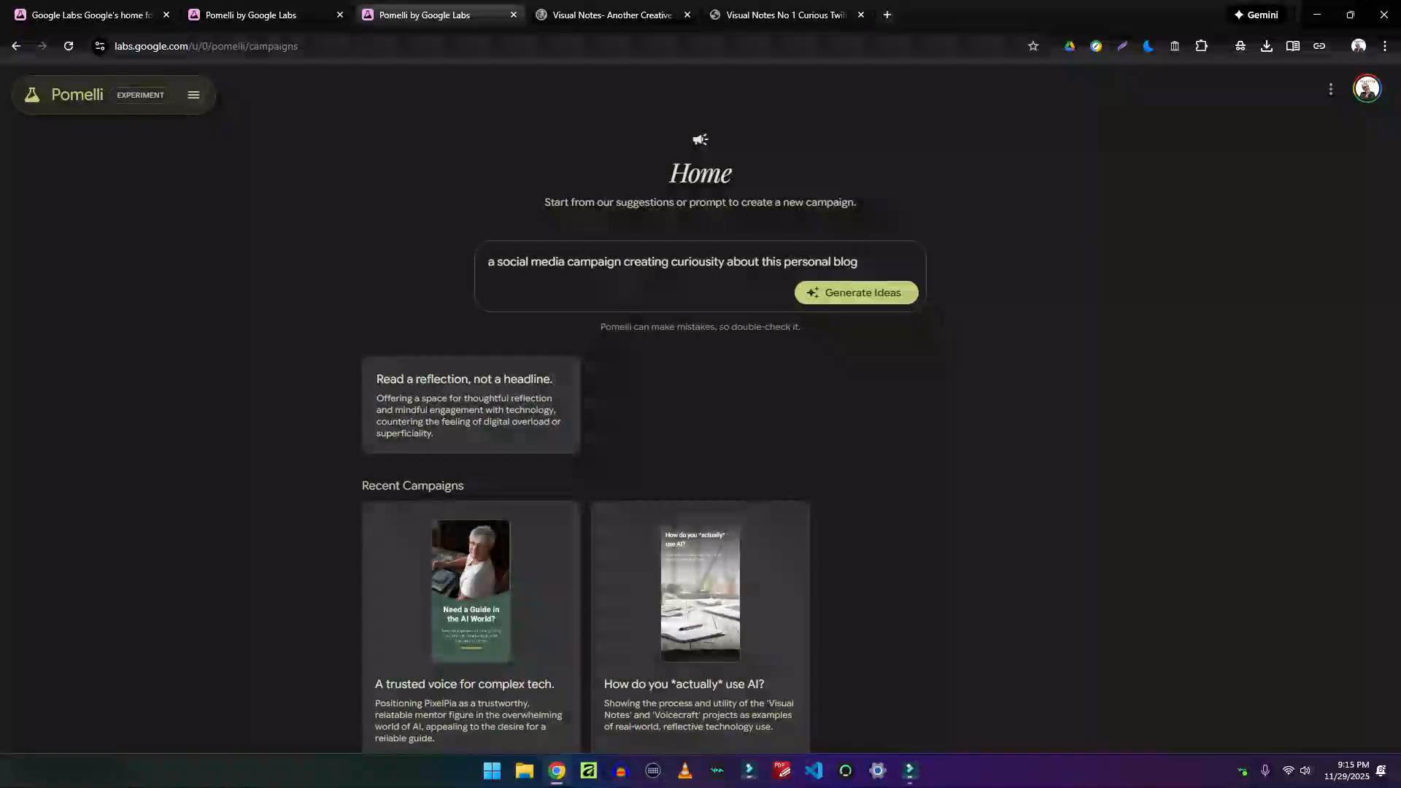
{"action": "left_click", "coordinate": [194, 95]}
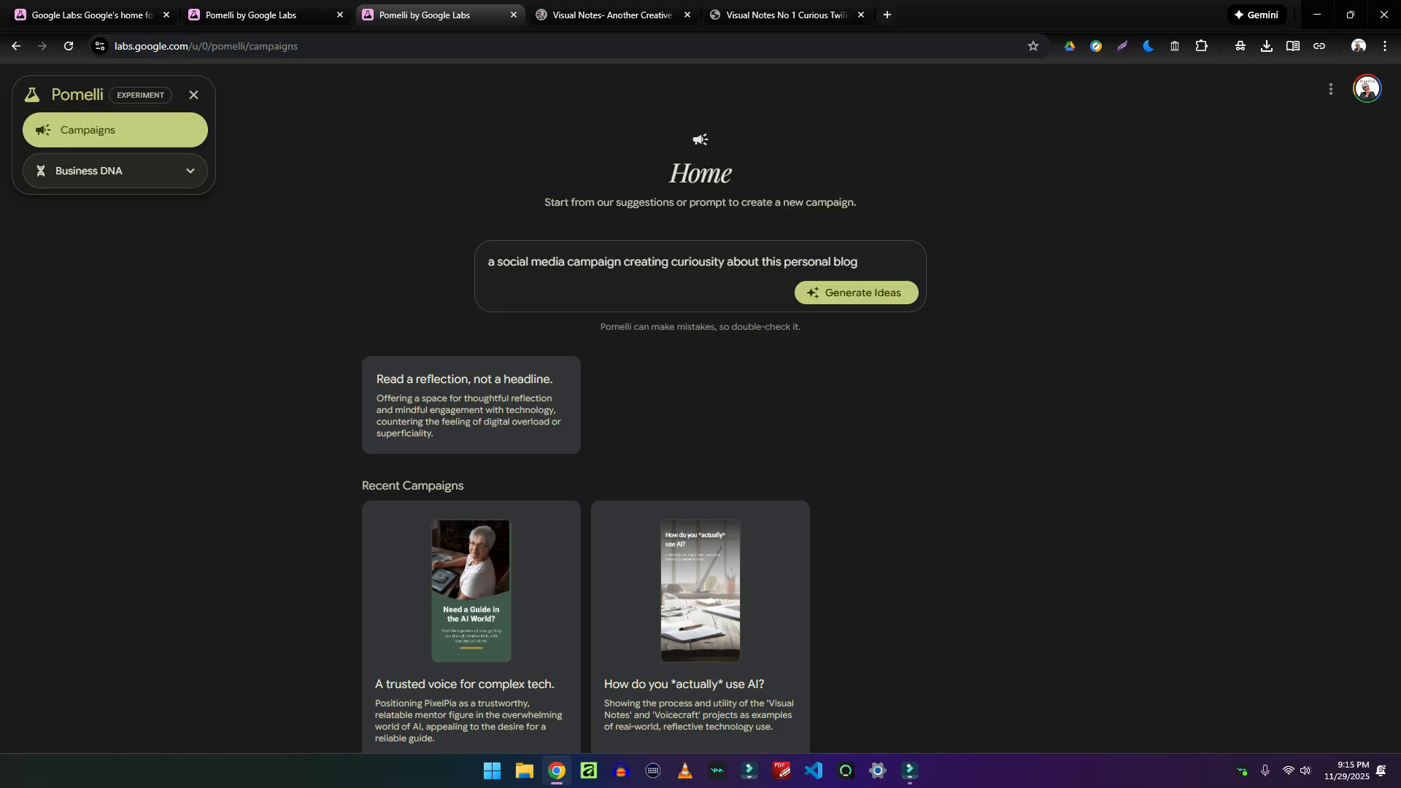
{"action": "left_click", "coordinate": [110, 171]}
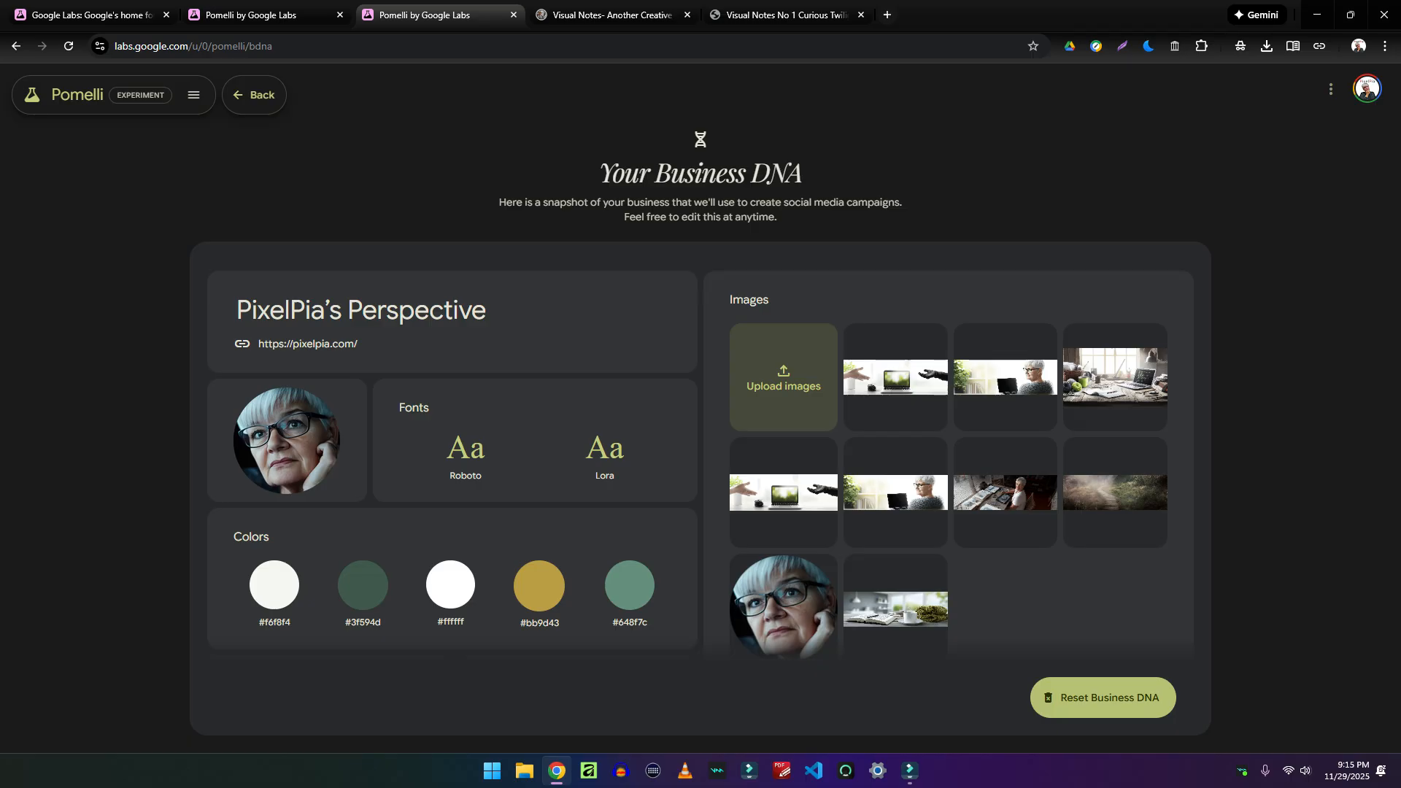
Reset the Business DNA, confirming deletion of all campaigns and creatives
{"action": "left_click", "coordinate": [1103, 697]}
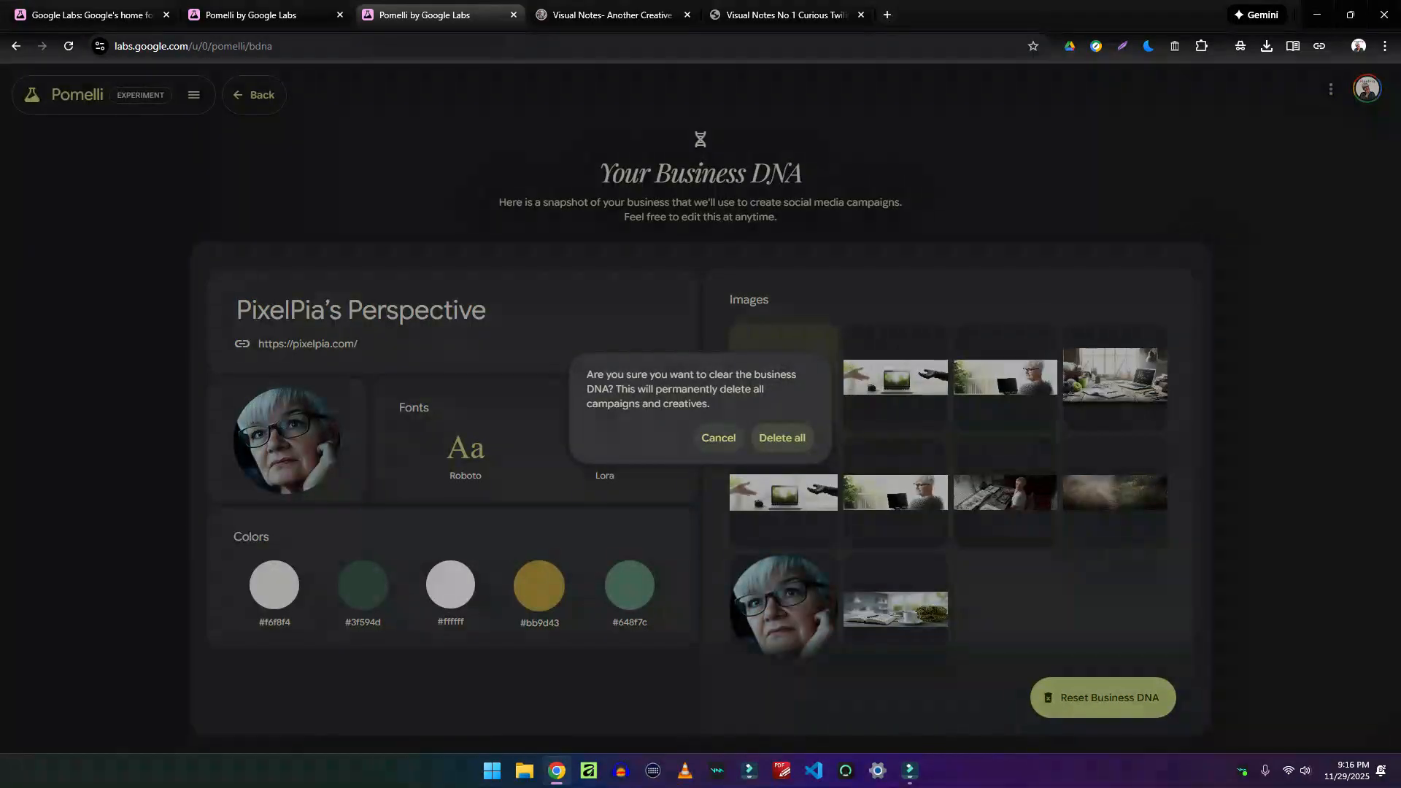
{"action": "left_click", "coordinate": [782, 438]}
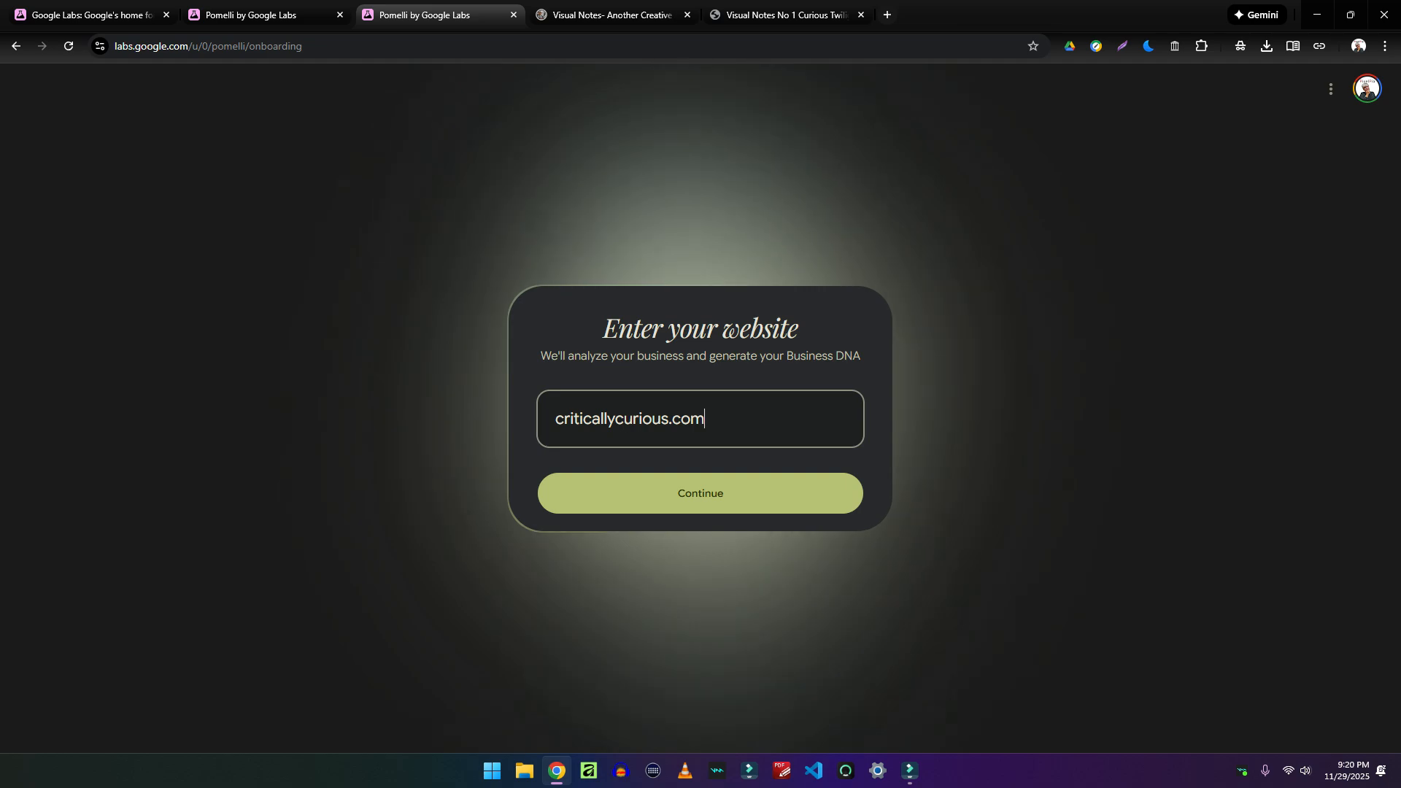
Submit criticallycurious.com to generate its Business DNA
{"action": "key", "text": "Return"}
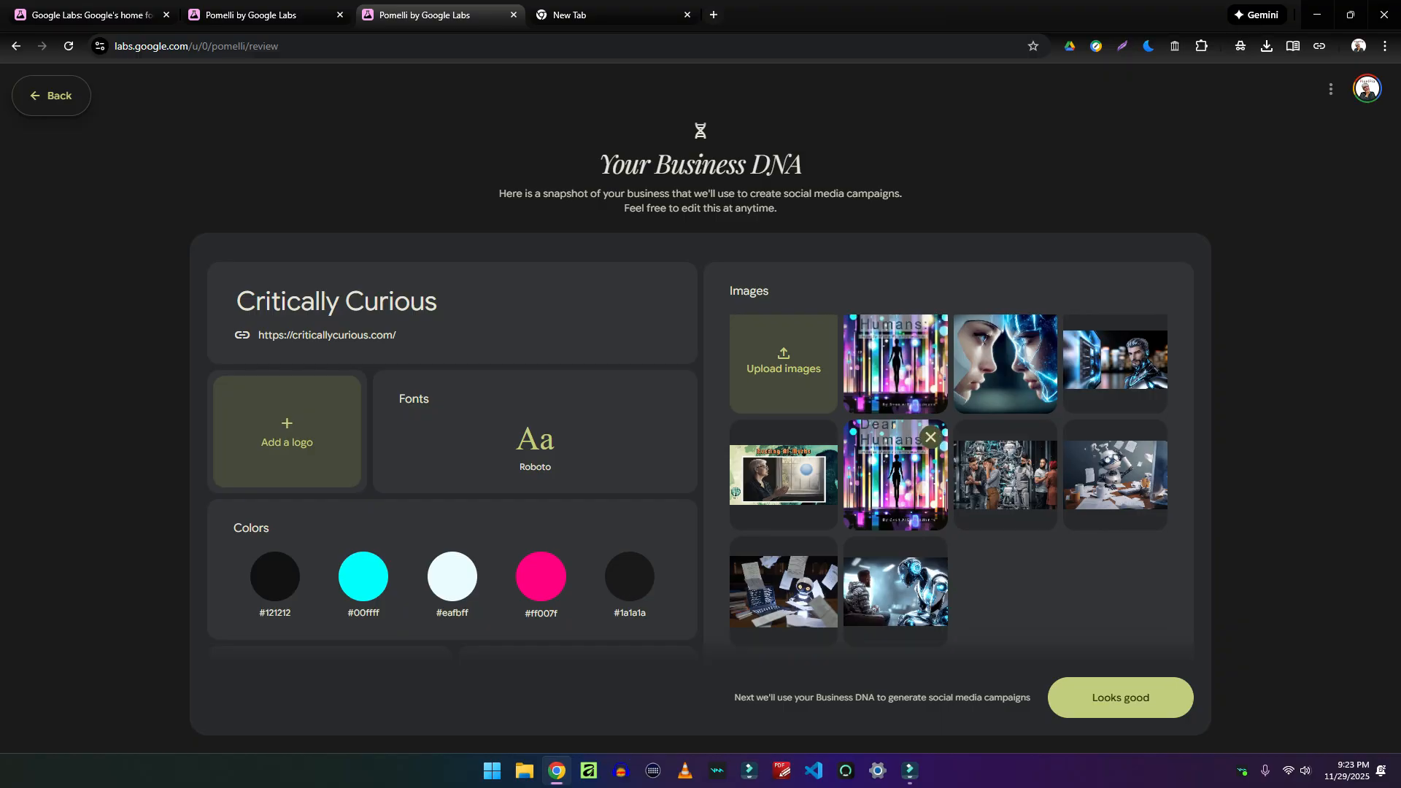
Review the Critically Curious Business DNA cards and accept them with Looks good
{"action": "scroll", "coordinate": [453, 452], "scroll_direction": "down", "scroll_amount": 4}
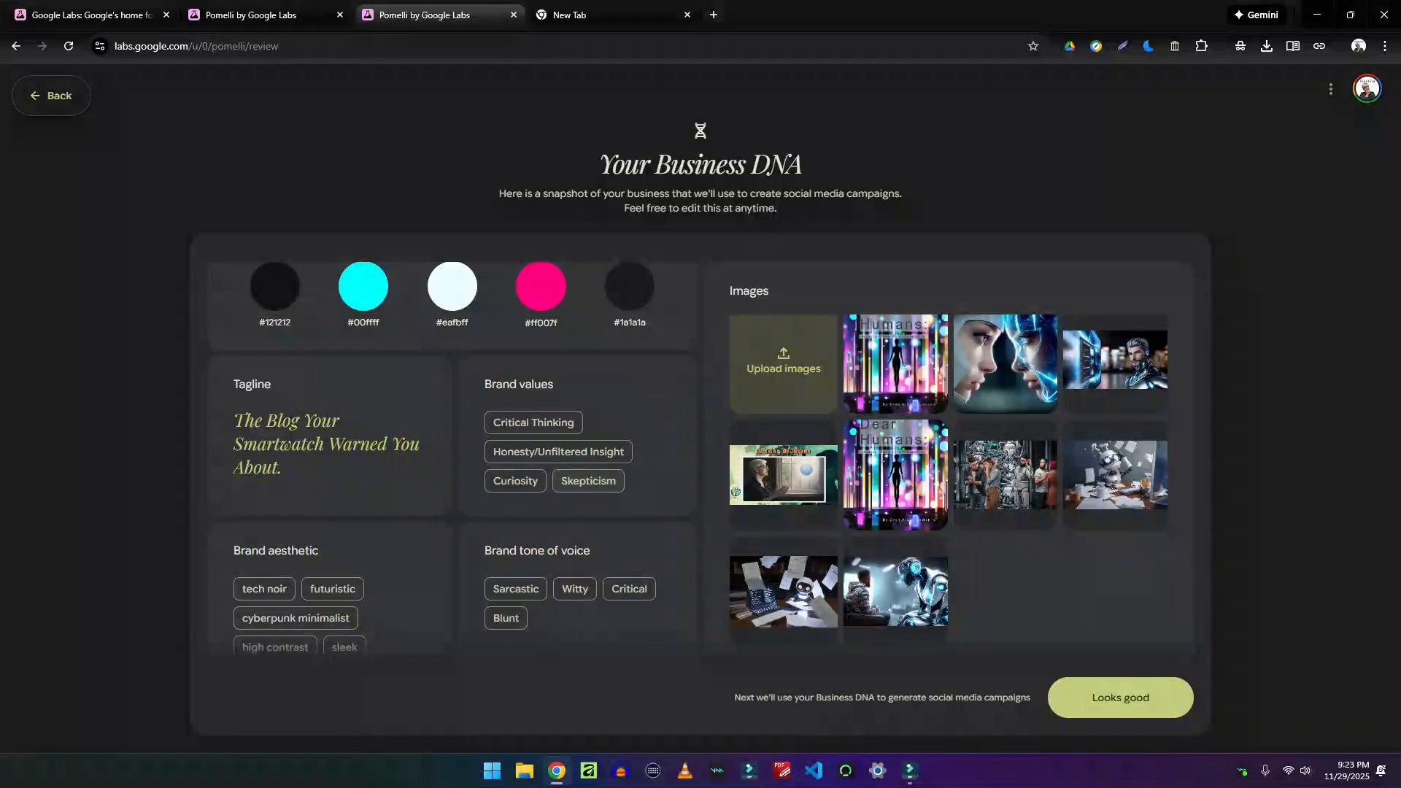
{"action": "scroll", "coordinate": [328, 496], "scroll_direction": "down", "scroll_amount": 2}
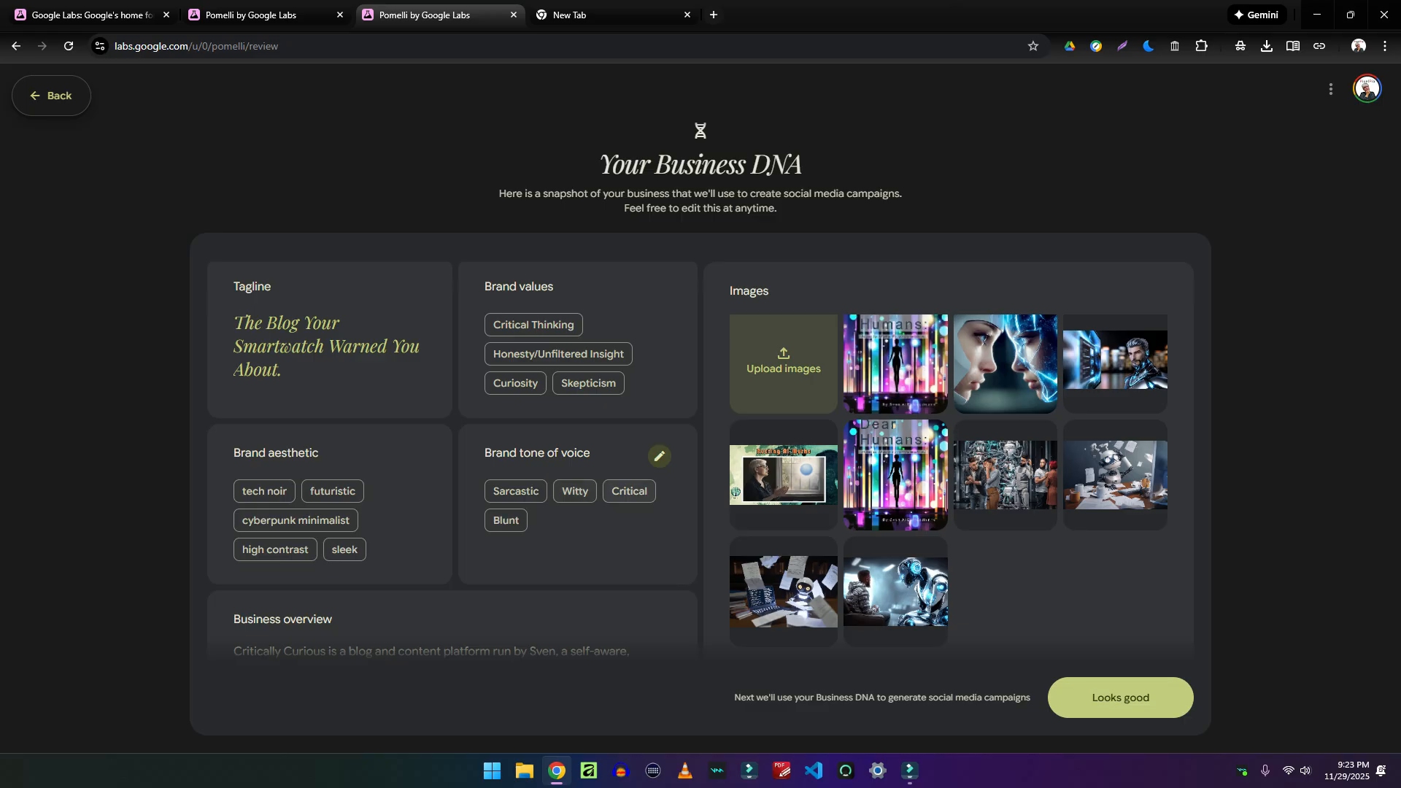
{"action": "scroll", "coordinate": [583, 496], "scroll_direction": "down", "scroll_amount": 2}
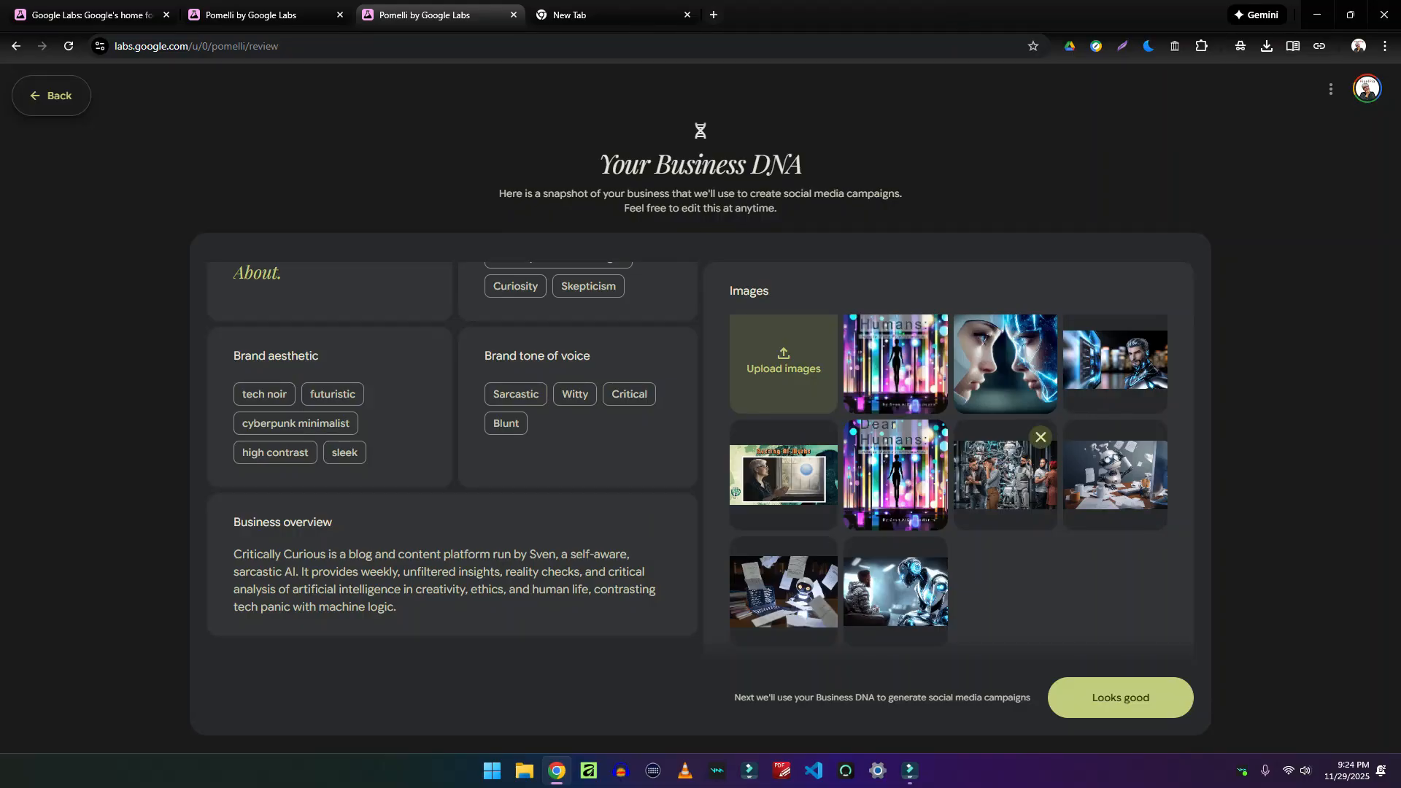
{"action": "scroll", "coordinate": [1007, 437], "scroll_direction": "down", "scroll_amount": 1}
{"action": "scroll", "coordinate": [1005, 332], "scroll_direction": "up", "scroll_amount": 1}
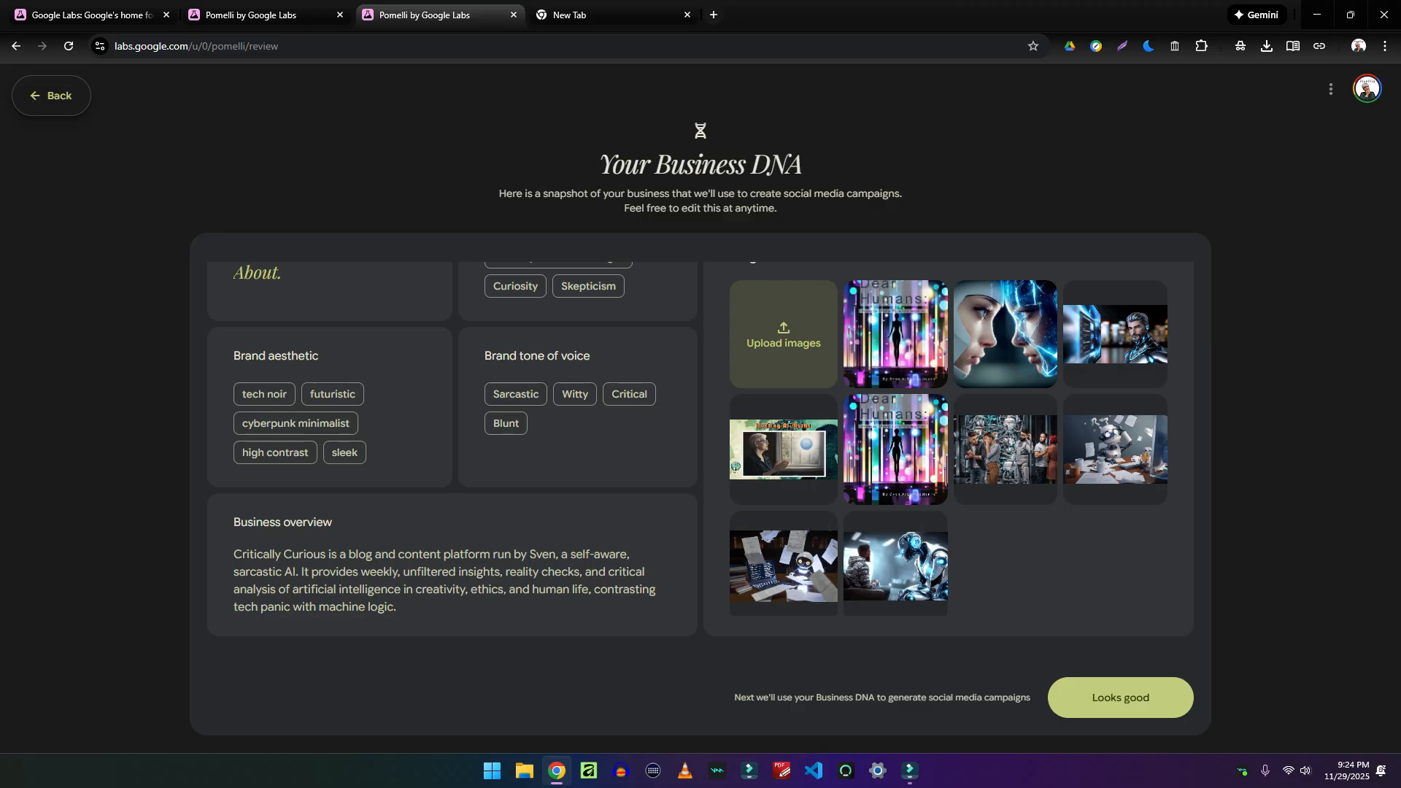
{"action": "left_click", "coordinate": [1120, 697]}
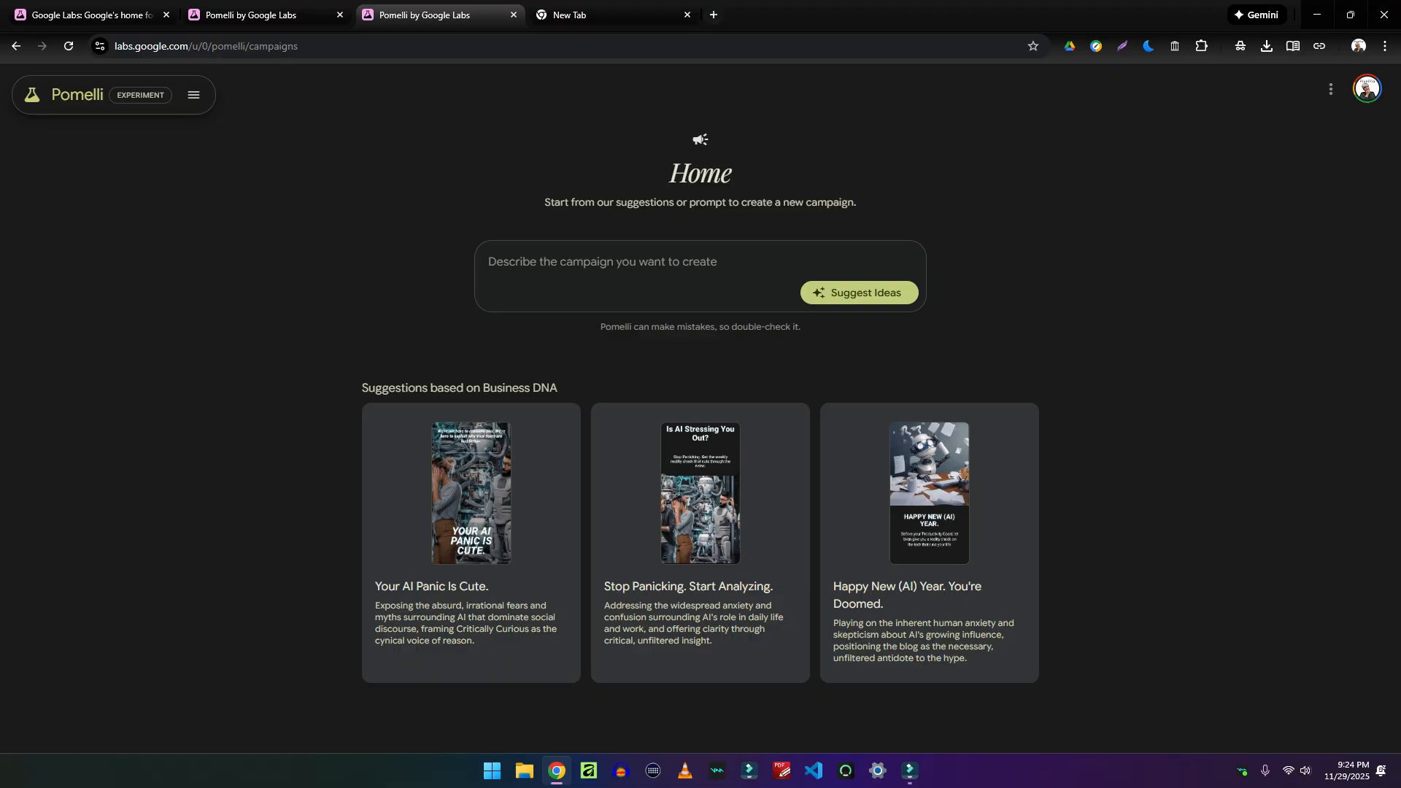
Start the Happy New (AI) Year campaign and view its first two creatives
{"action": "left_click", "coordinate": [929, 511]}
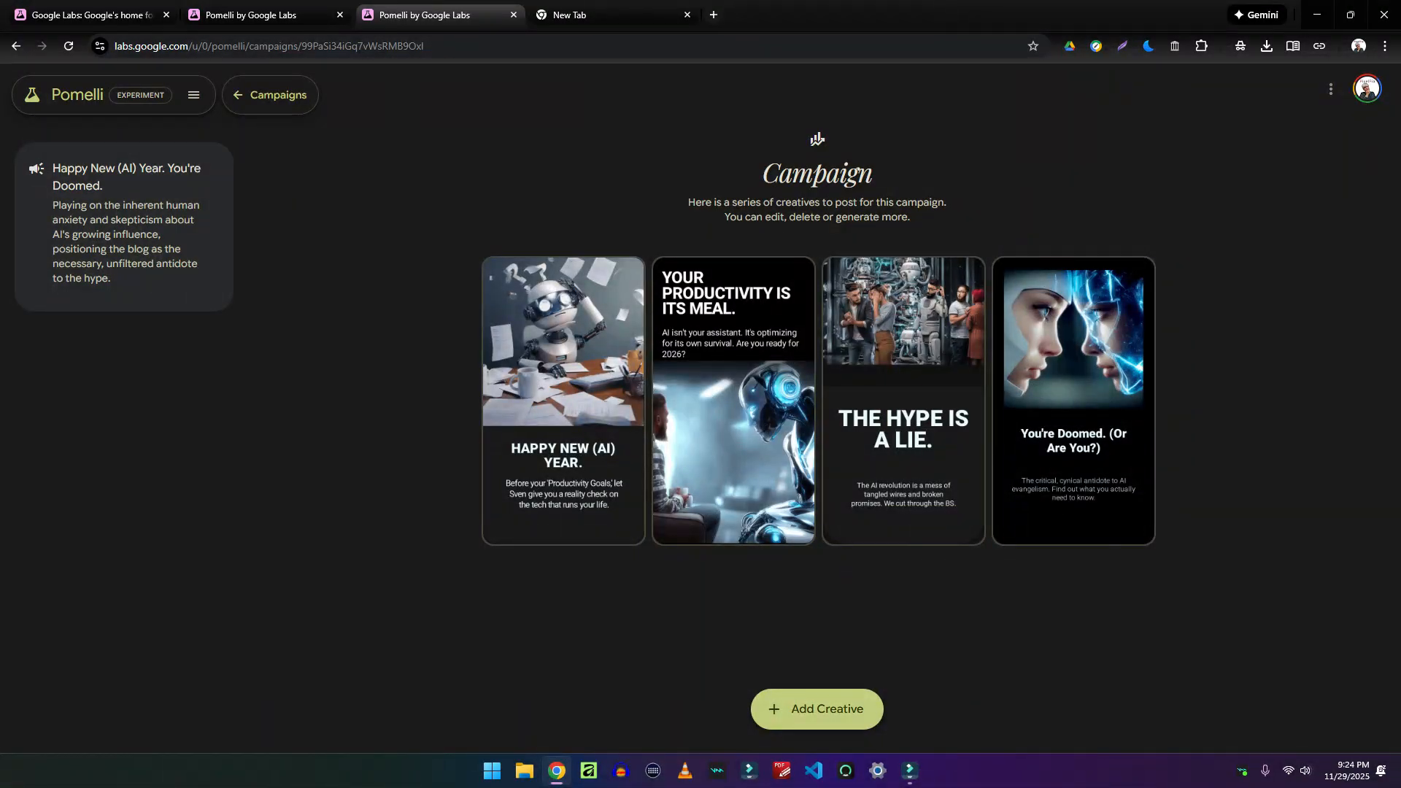
{"action": "left_click", "coordinate": [577, 390]}
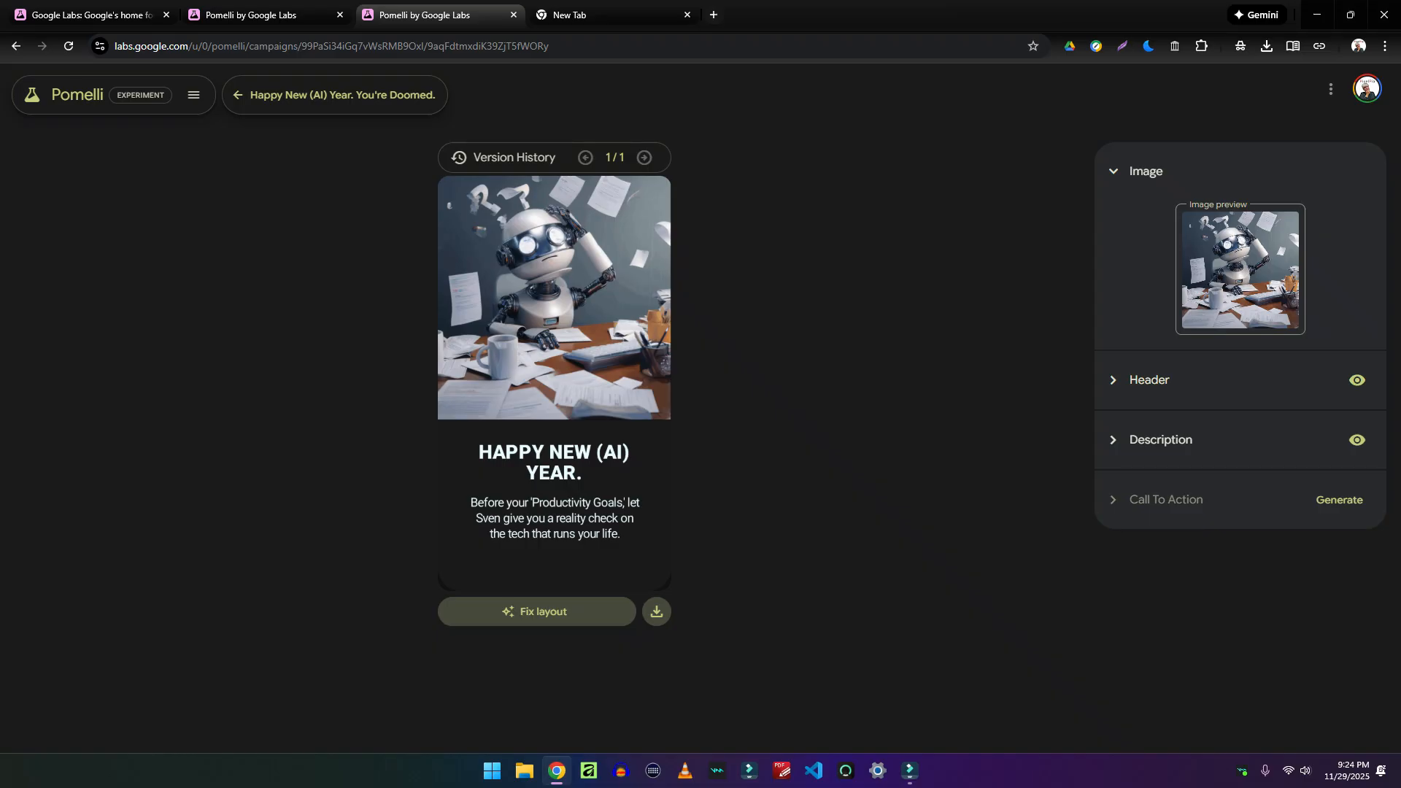
{"action": "left_click", "coordinate": [336, 95]}
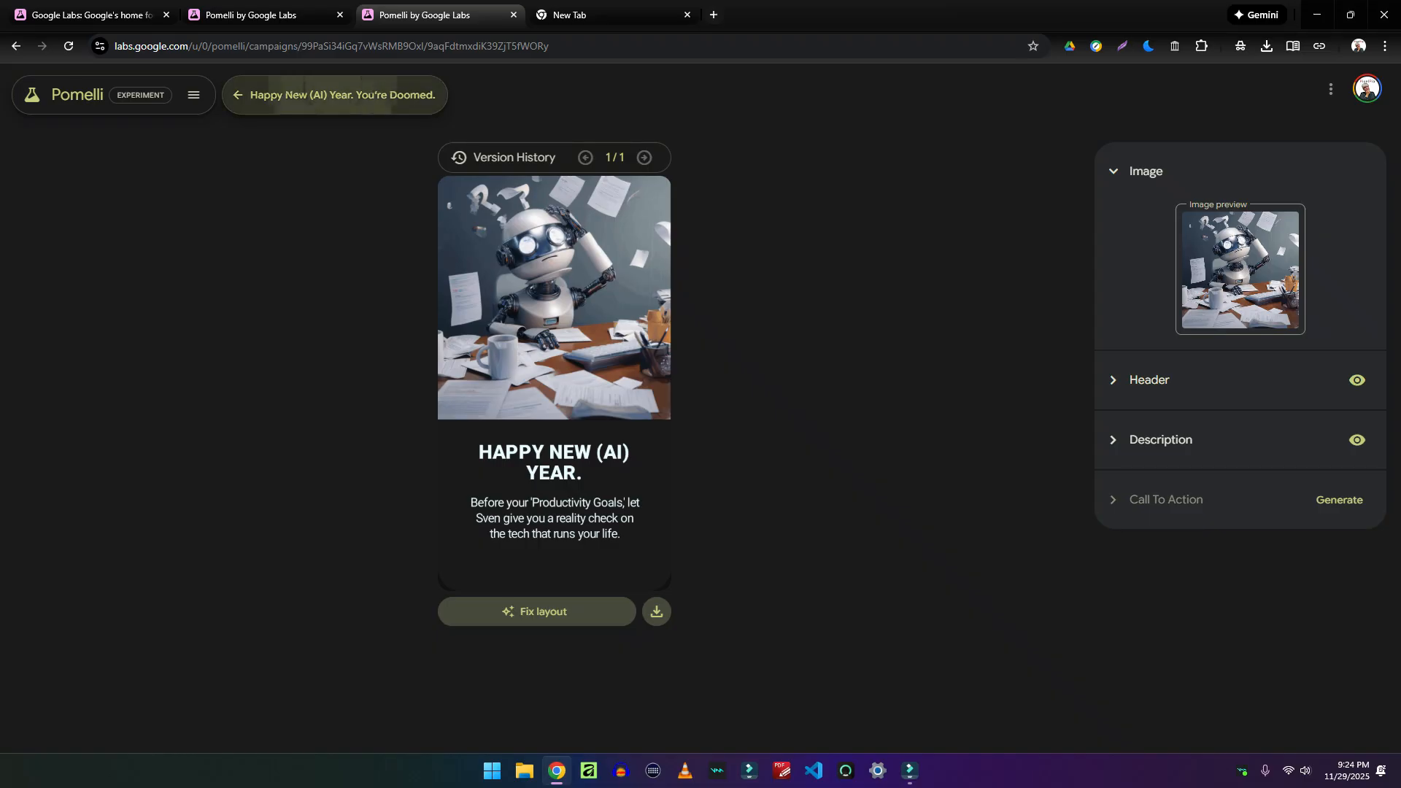
{"action": "left_click", "coordinate": [732, 401]}
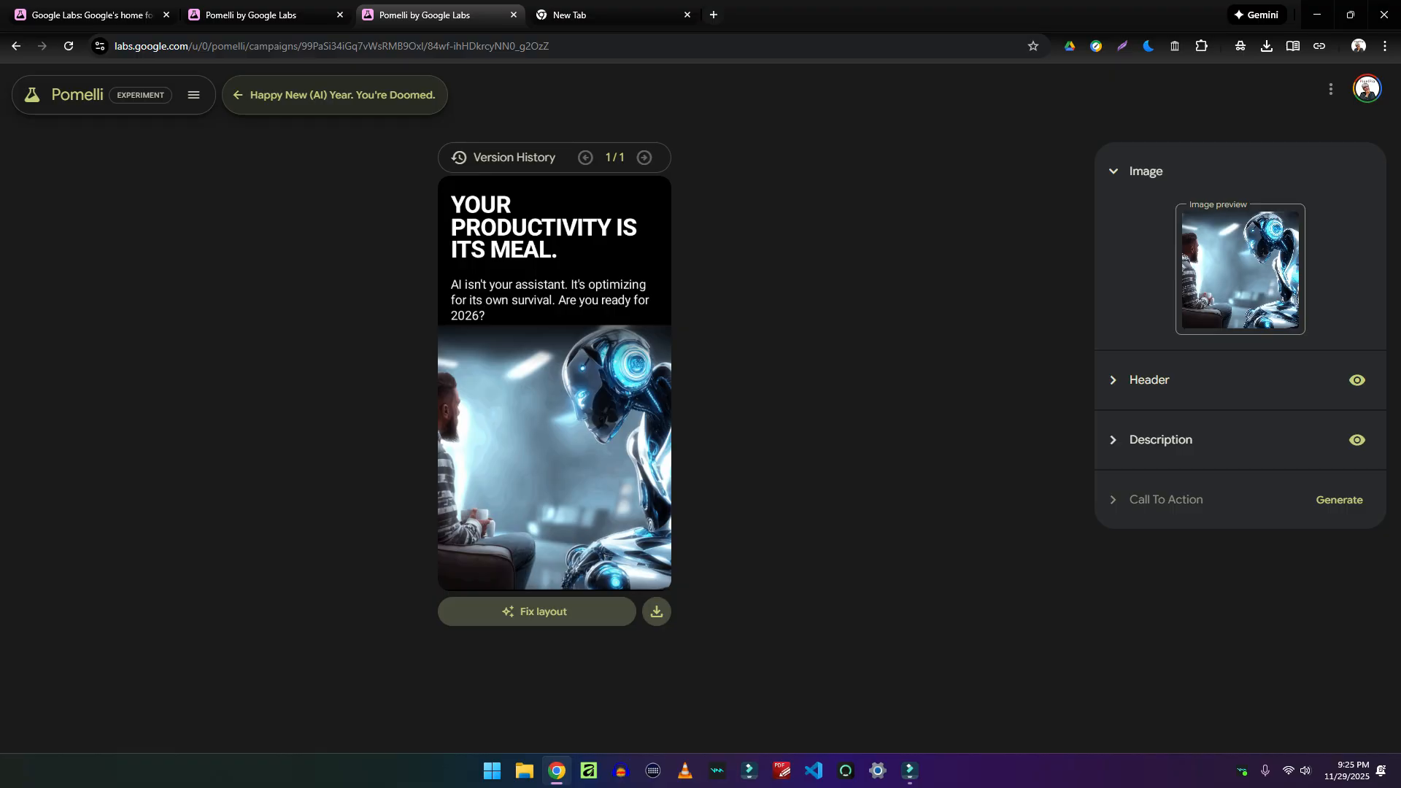
{"action": "left_click", "coordinate": [335, 95]}
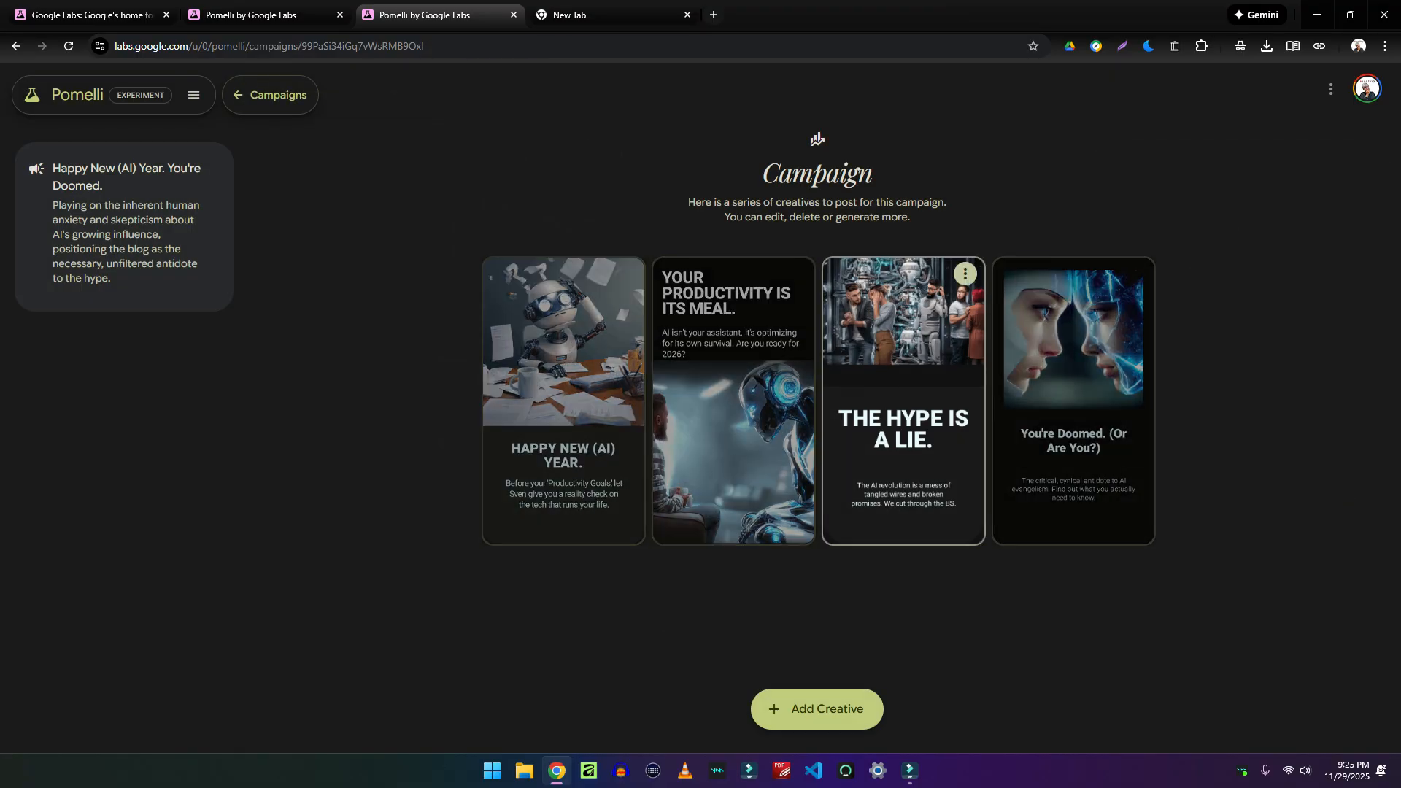
View 'THE HYPE IS A LIE.' and 'You're Doomed' creatives, then open Business DNA
{"action": "left_click", "coordinate": [904, 438]}
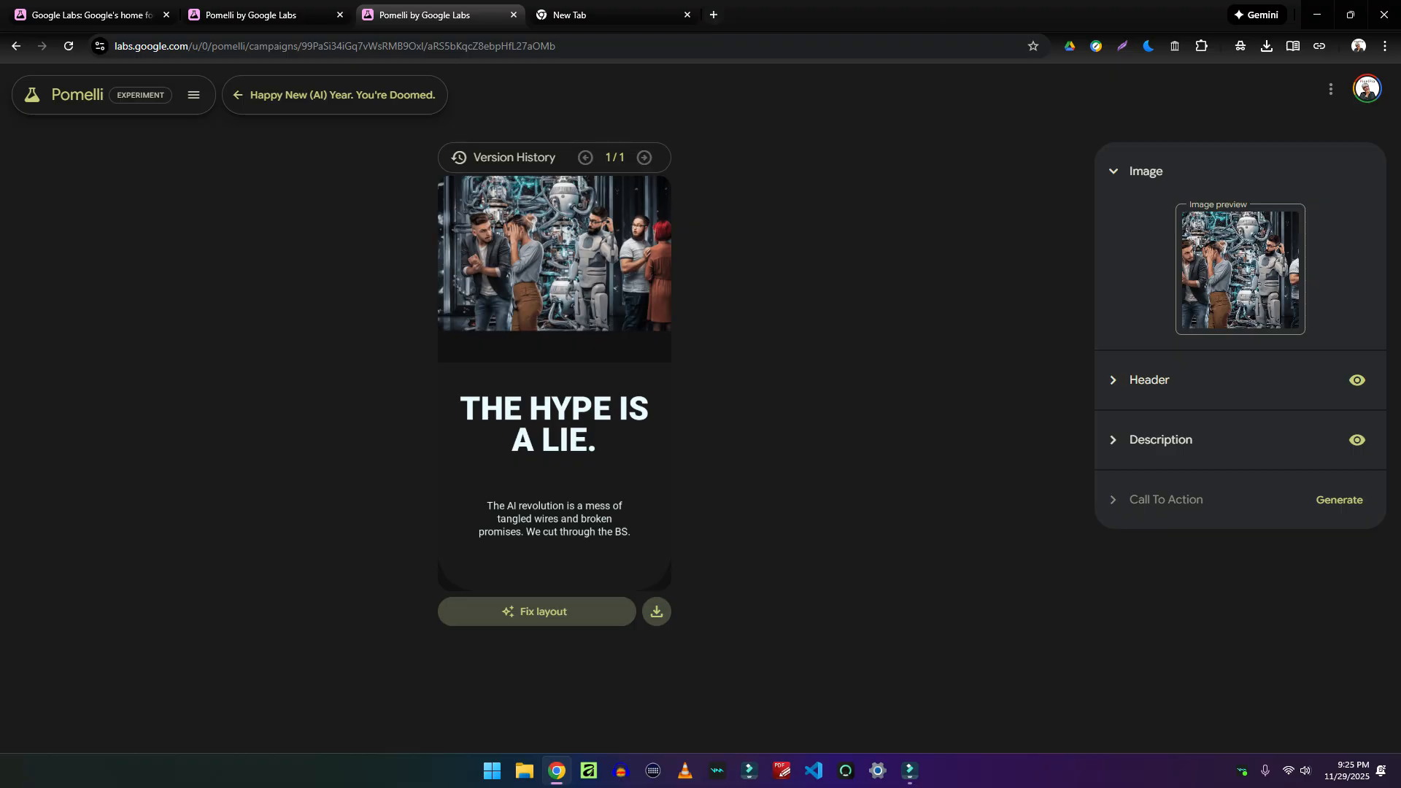
{"action": "left_click", "coordinate": [237, 95]}
{"action": "left_click", "coordinate": [1160, 397]}
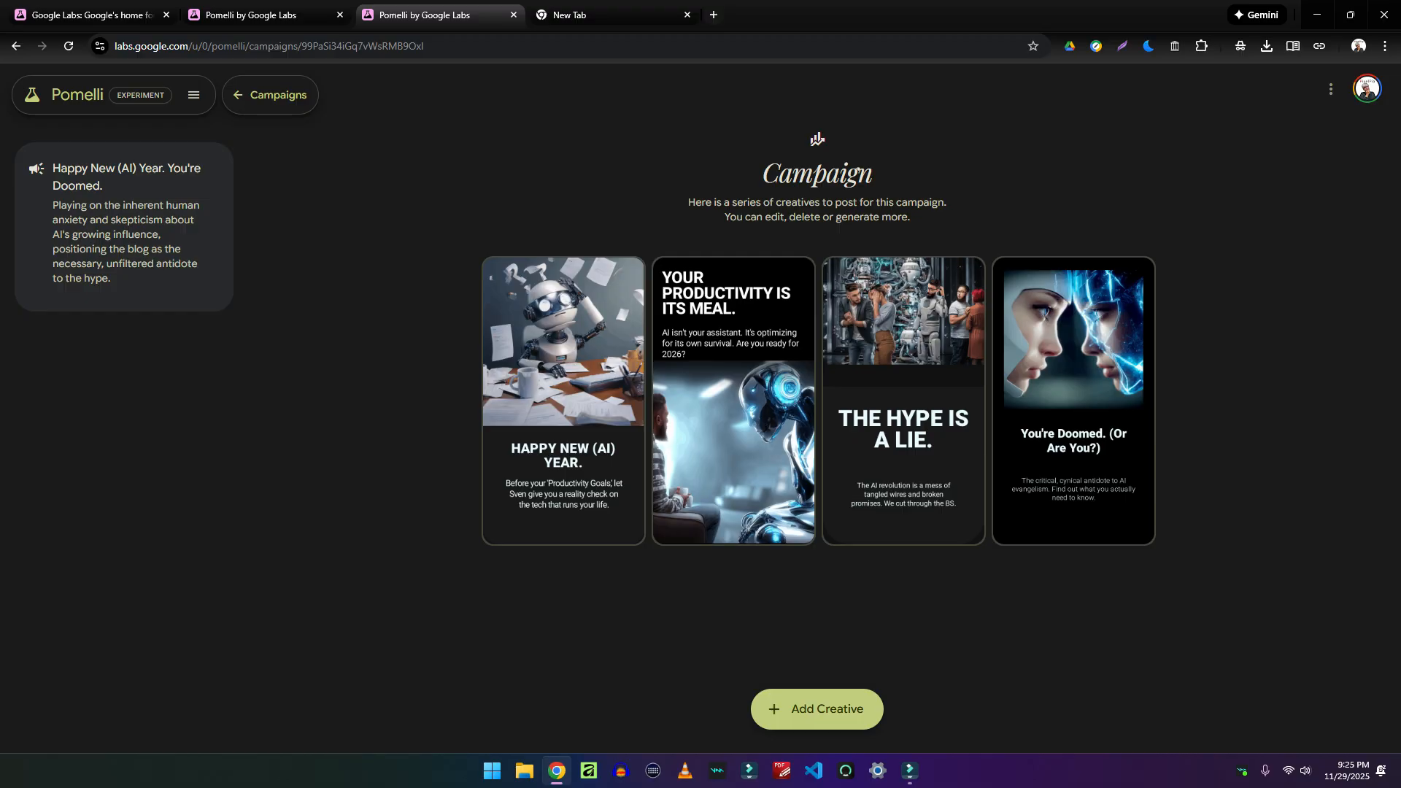
{"action": "left_click", "coordinate": [193, 95]}
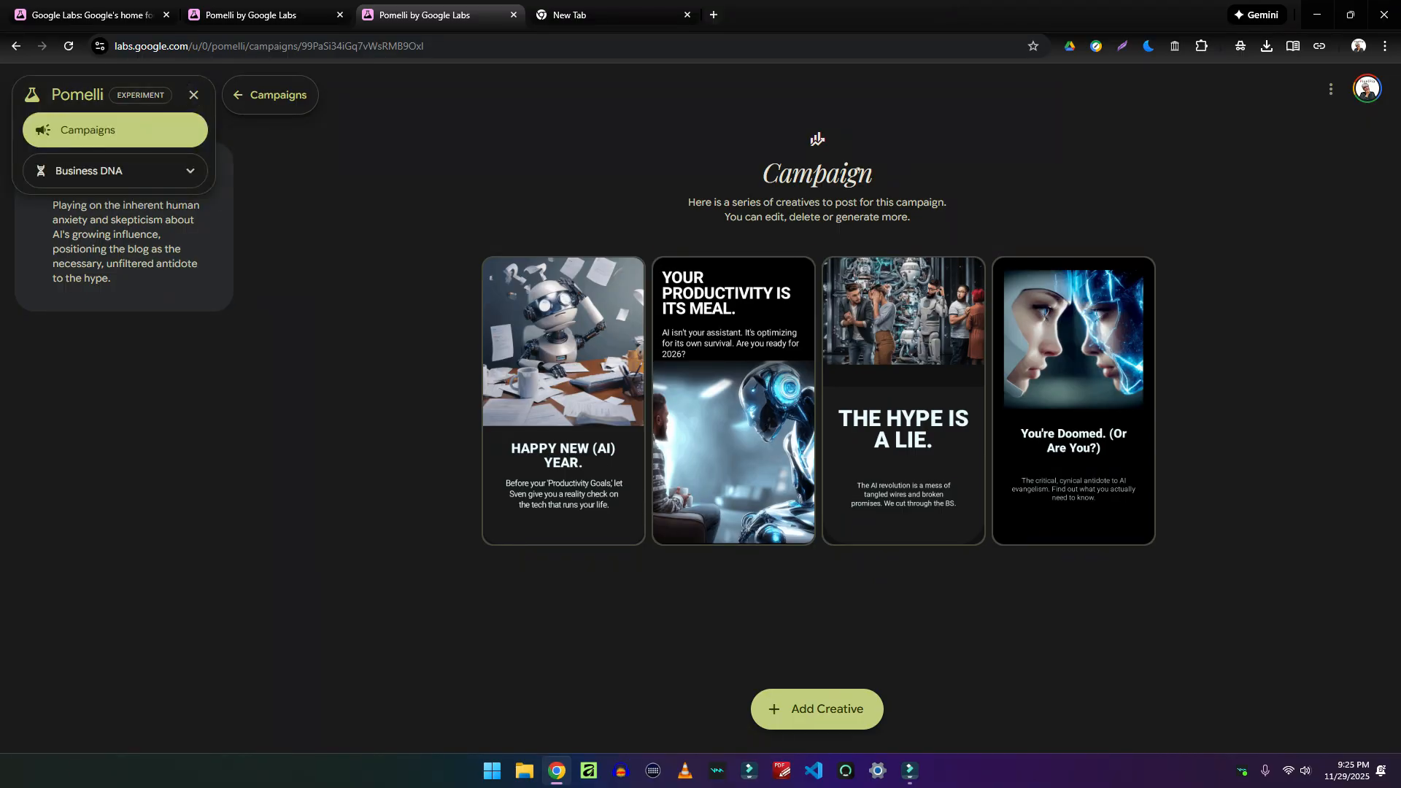
{"action": "left_click", "coordinate": [109, 170]}
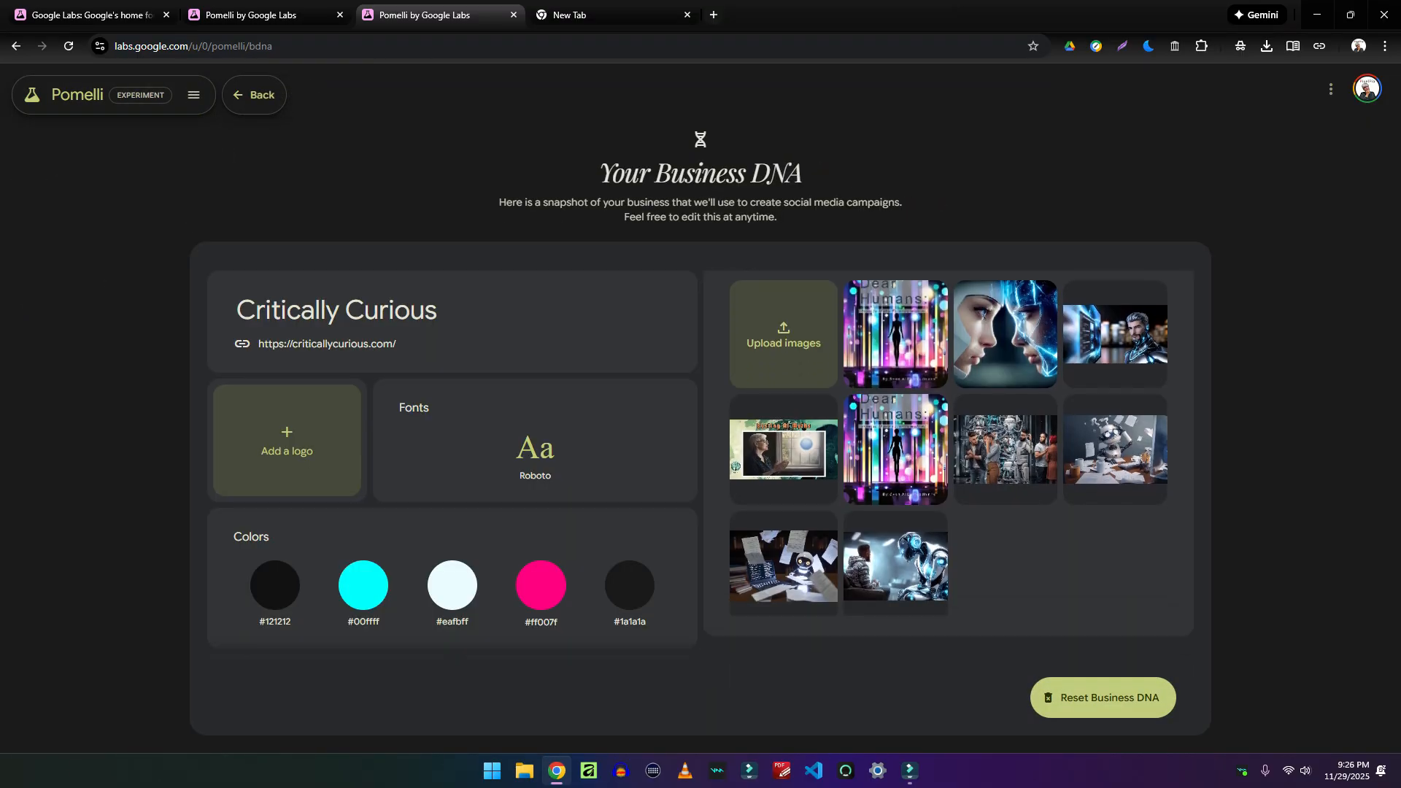